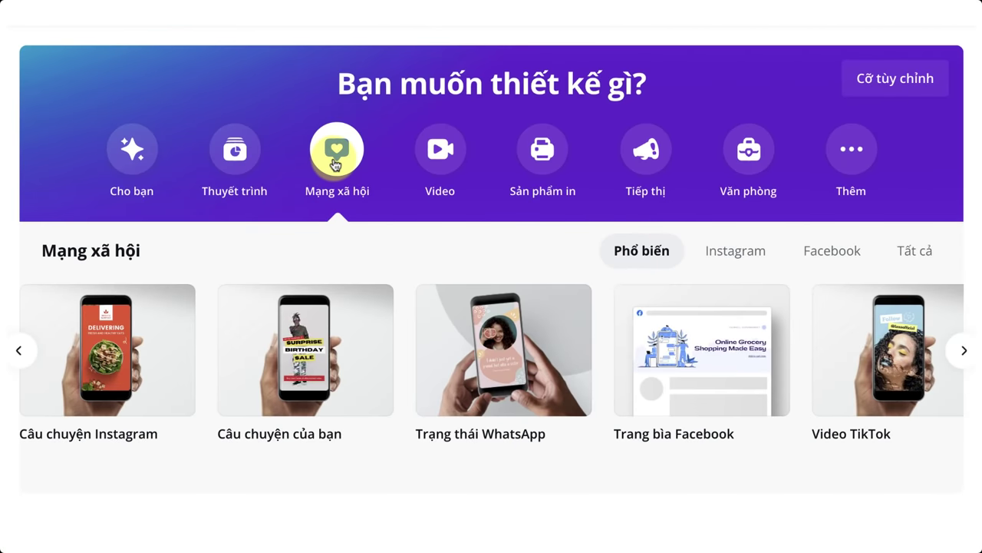
Step: Browse the Print products, Marketing, Video and Presentations design categories on the homepage
click(551, 154)
click(648, 152)
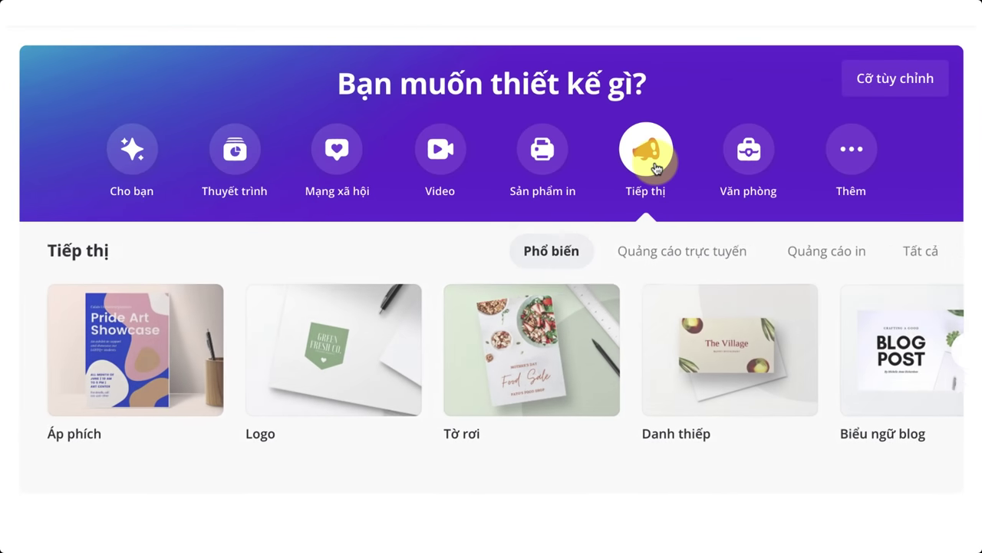
click(438, 167)
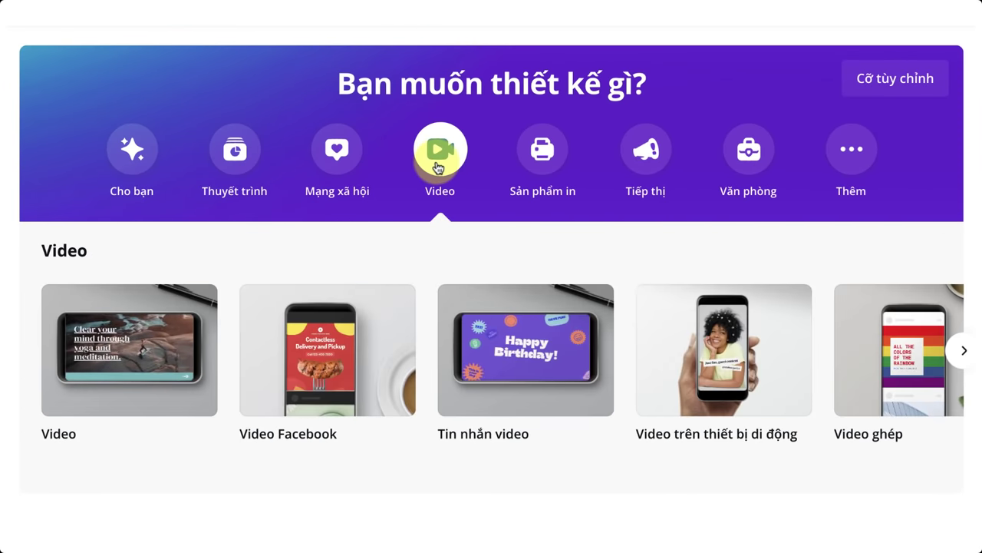
click(233, 160)
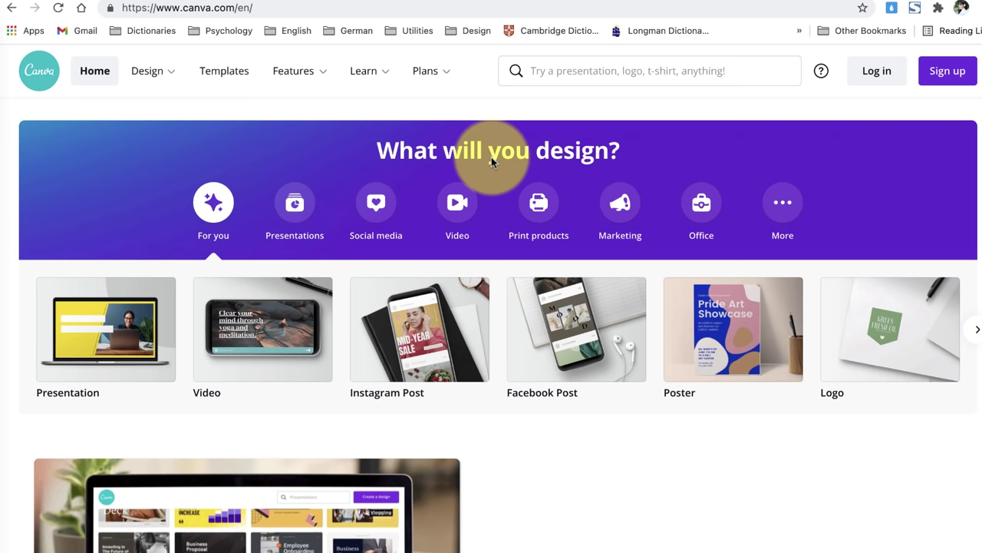
Step: Switch the site language to Tiếng Việt (Việt Nam) from the footer language selector
scroll(491, 157, down, 20)
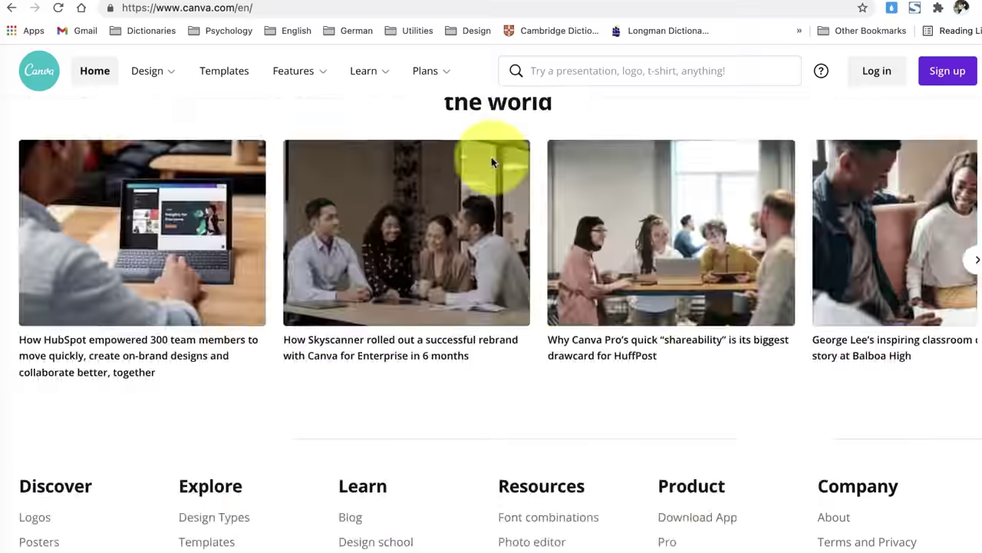
click(73, 468)
click(69, 470)
click(69, 470)
text(tiếng việt)
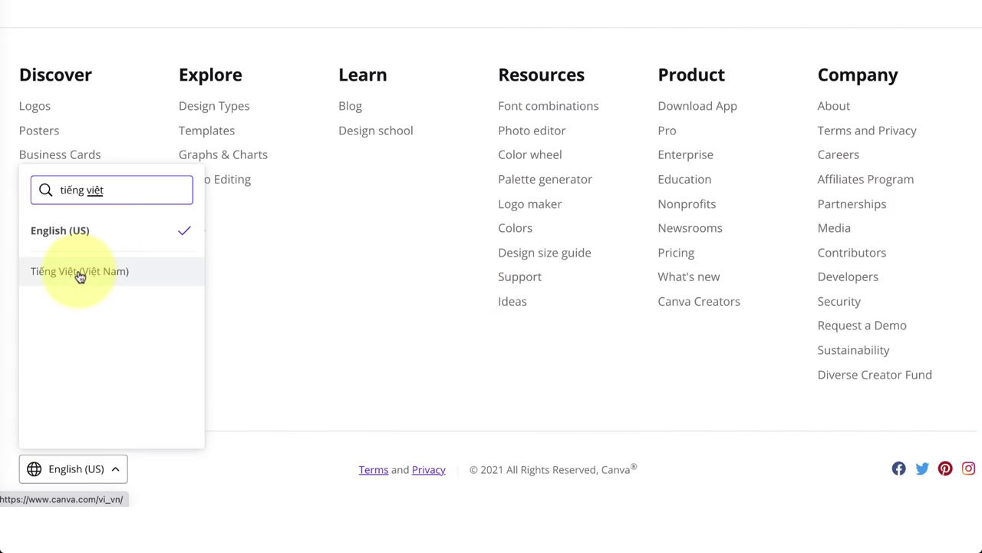
click(80, 274)
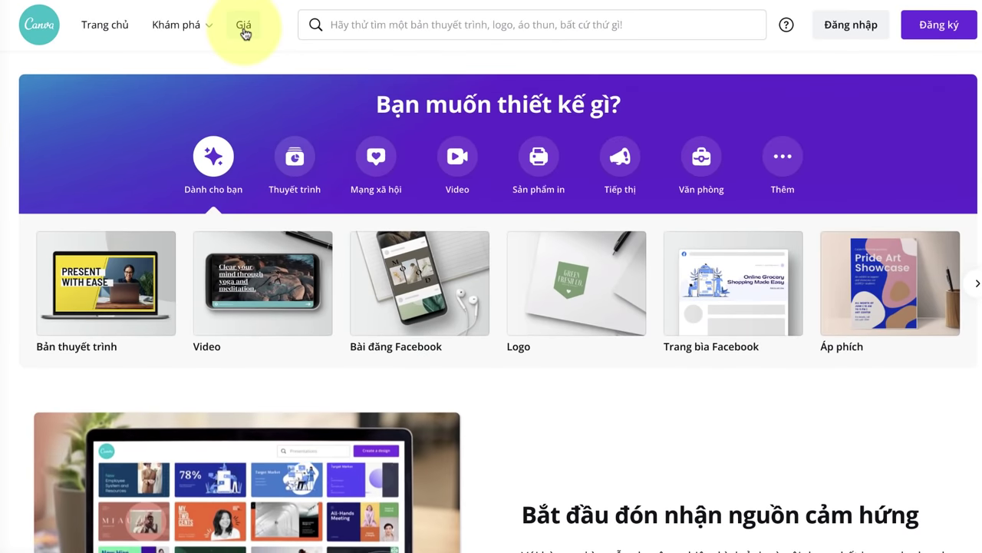
Step: Open the Giá pricing page and compare the Free, Pro and Enterprise plans
click(244, 29)
scroll(253, 234, down, 4)
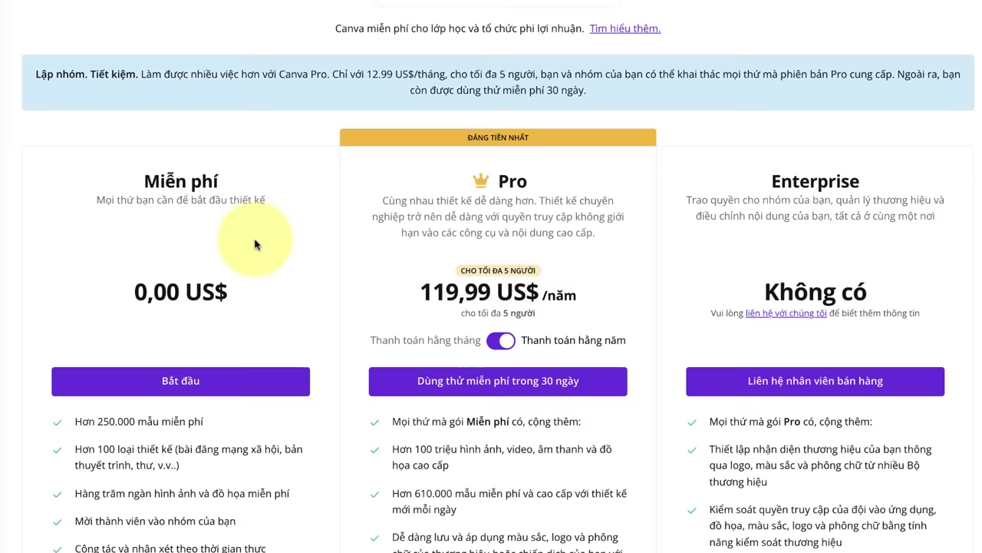
scroll(253, 208, up, 1)
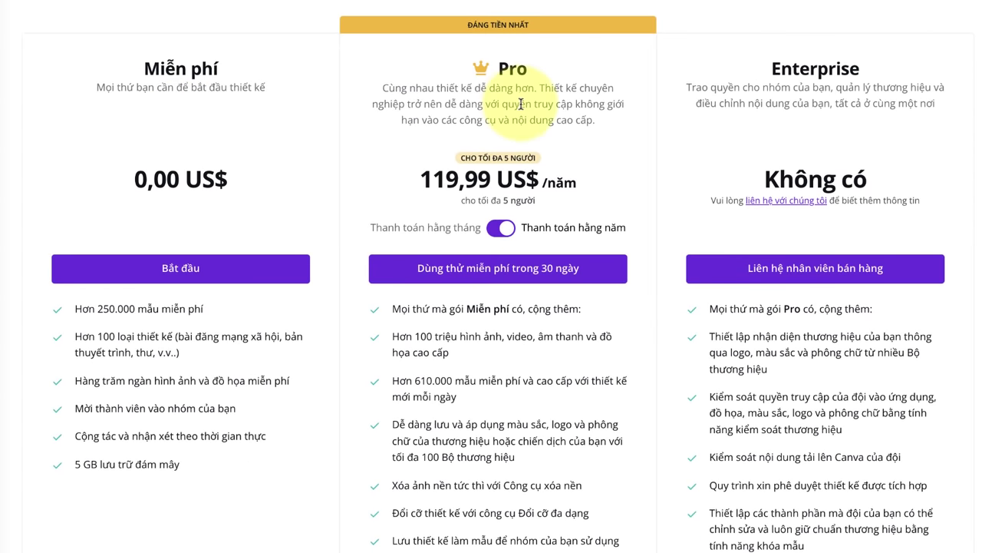
scroll(496, 386, down, 8)
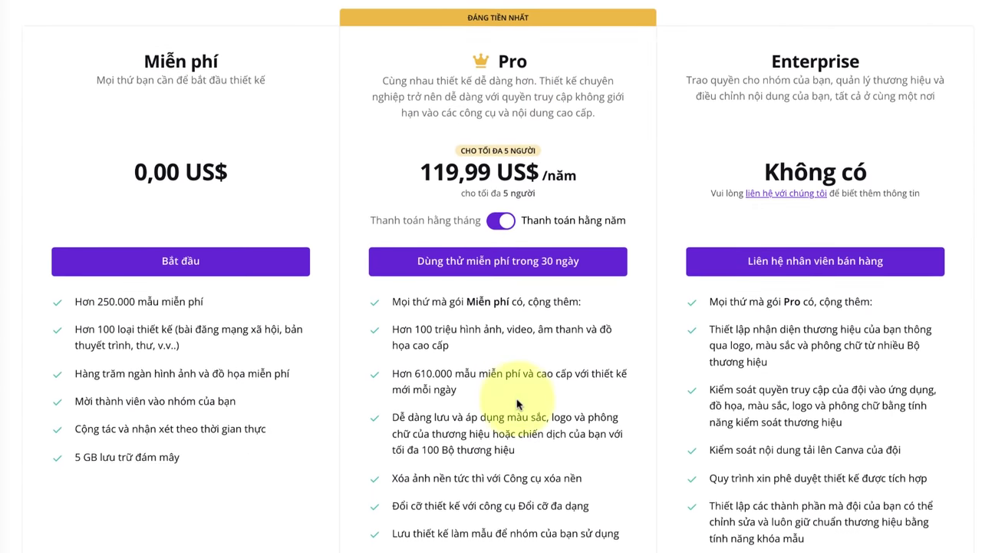
scroll(517, 403, down, 6)
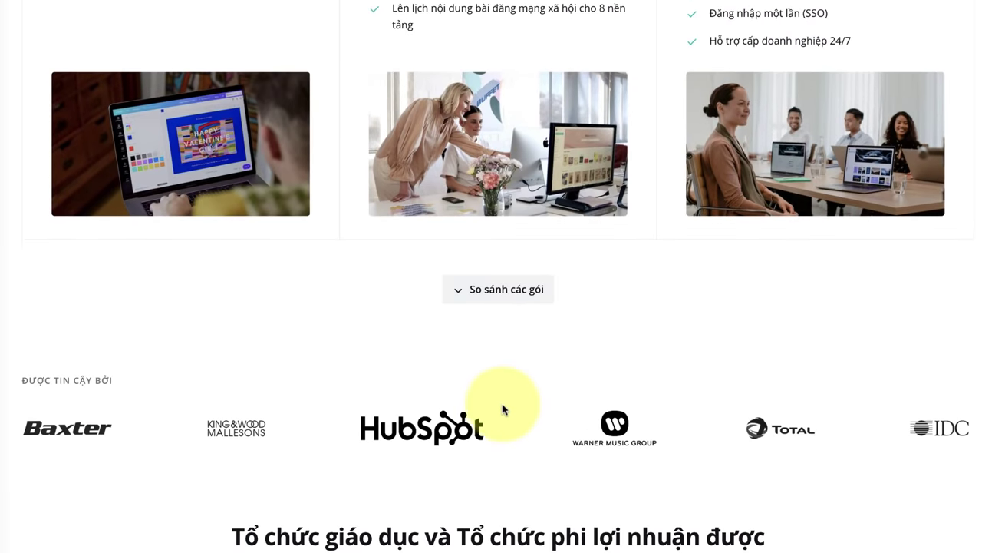
scroll(593, 449, down, 1)
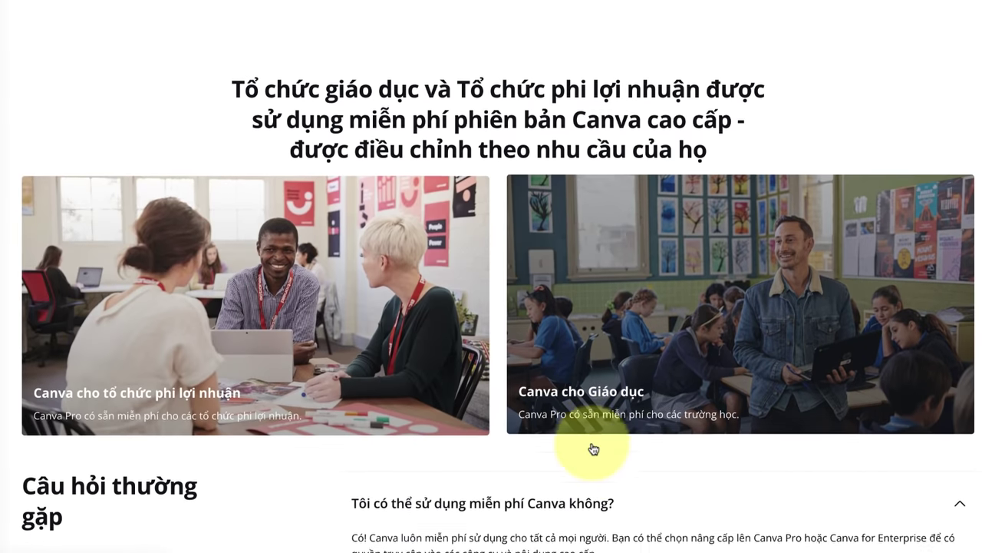
scroll(594, 449, up, 2)
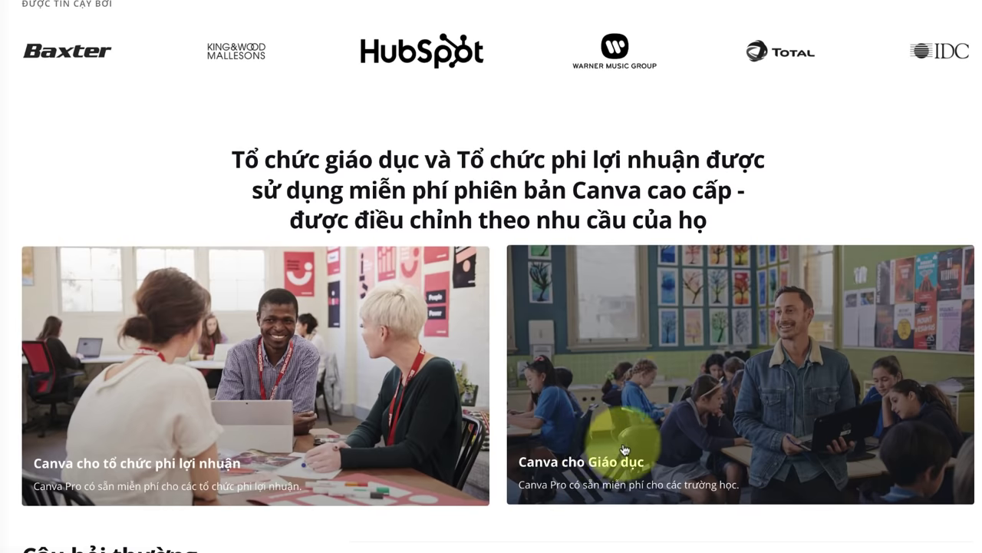
scroll(281, 280, down, 1)
scroll(281, 226, up, 15)
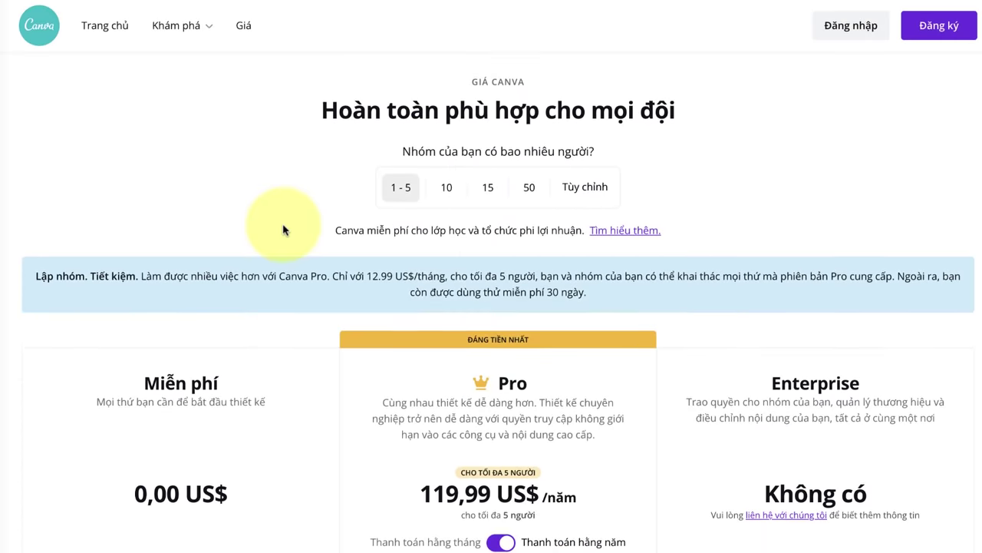
scroll(284, 230, down, 3)
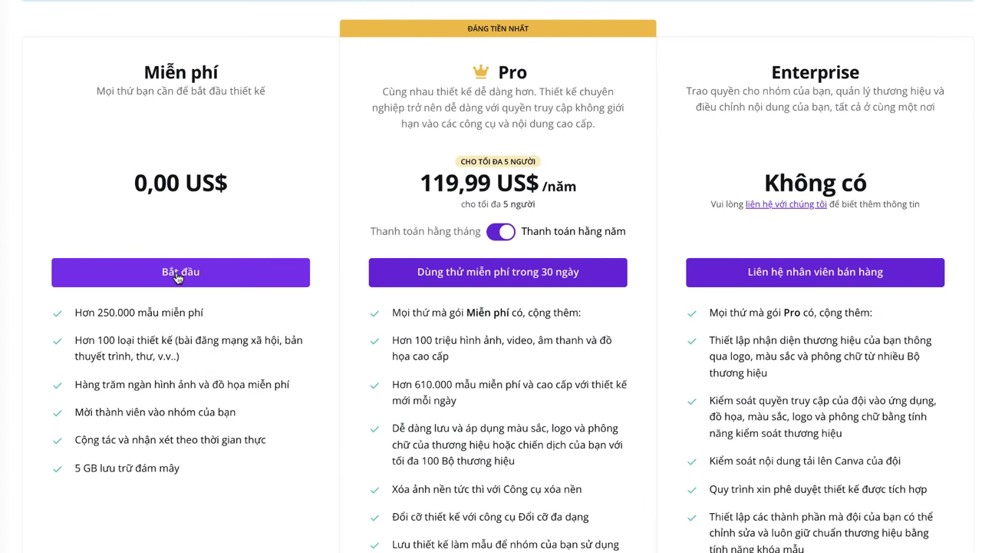
Step: Sign up for the free plan with Google, then page through the suggested design types
click(177, 274)
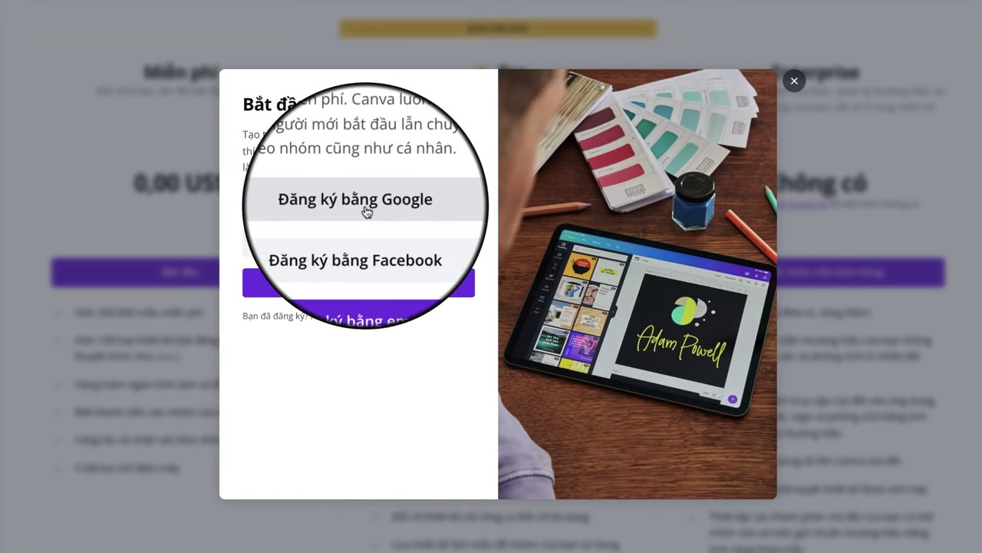
click(355, 210)
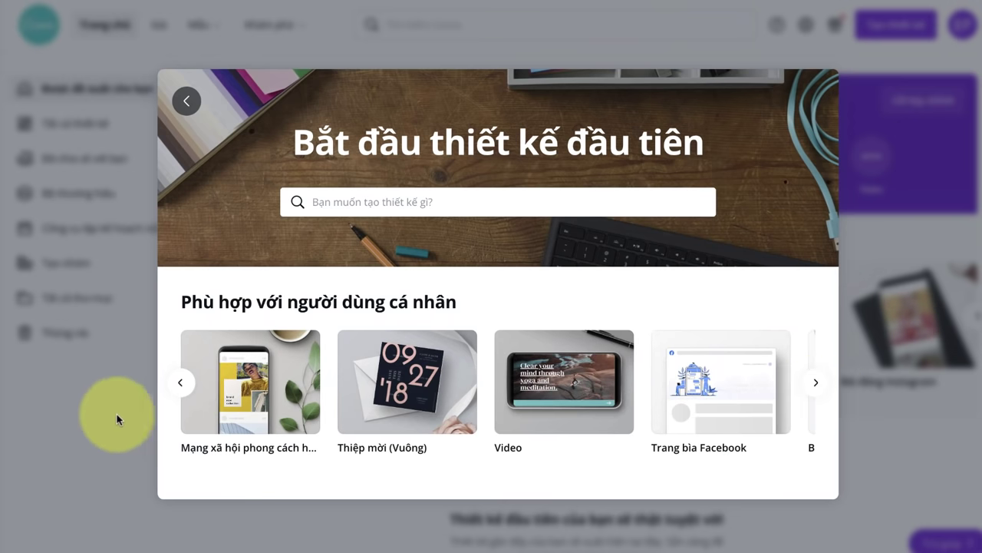
click(181, 384)
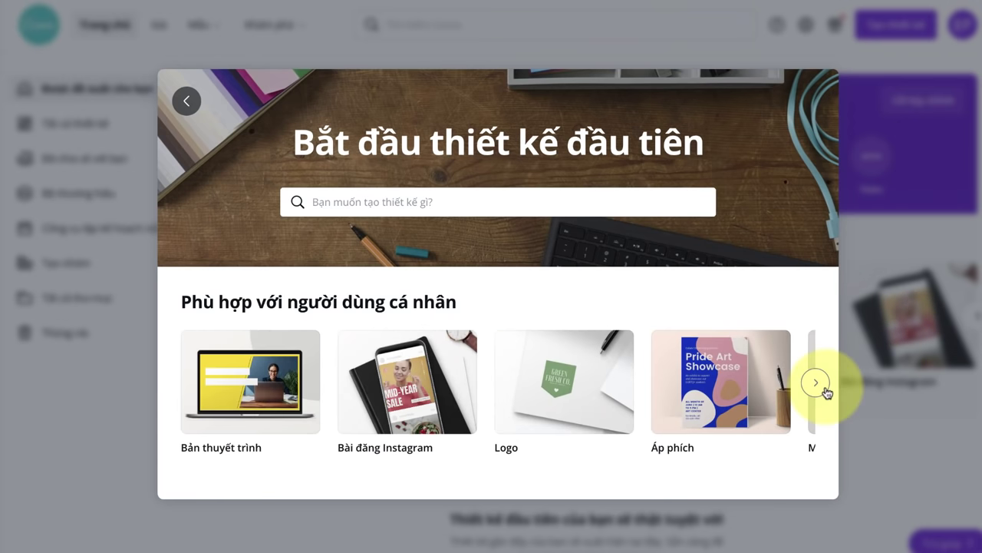
click(815, 382)
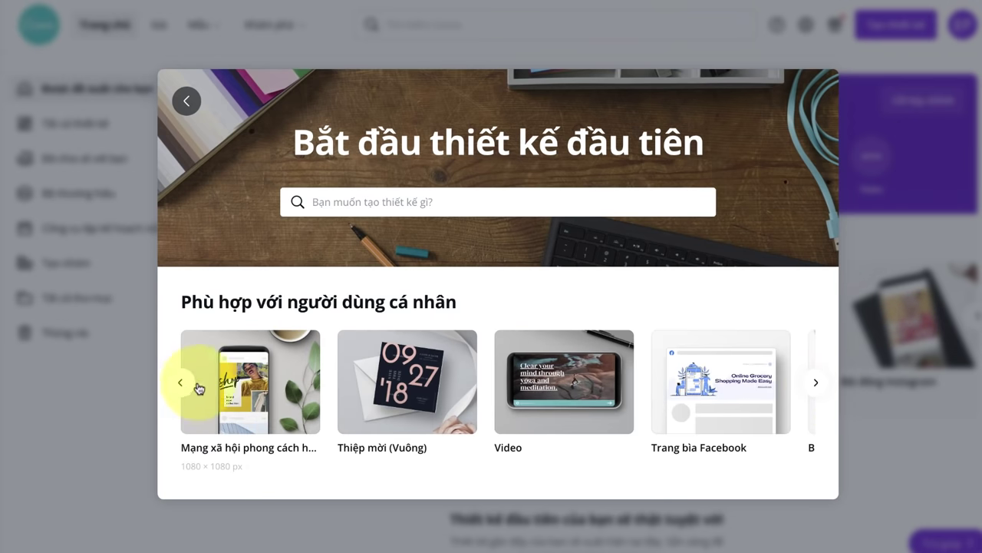
click(197, 385)
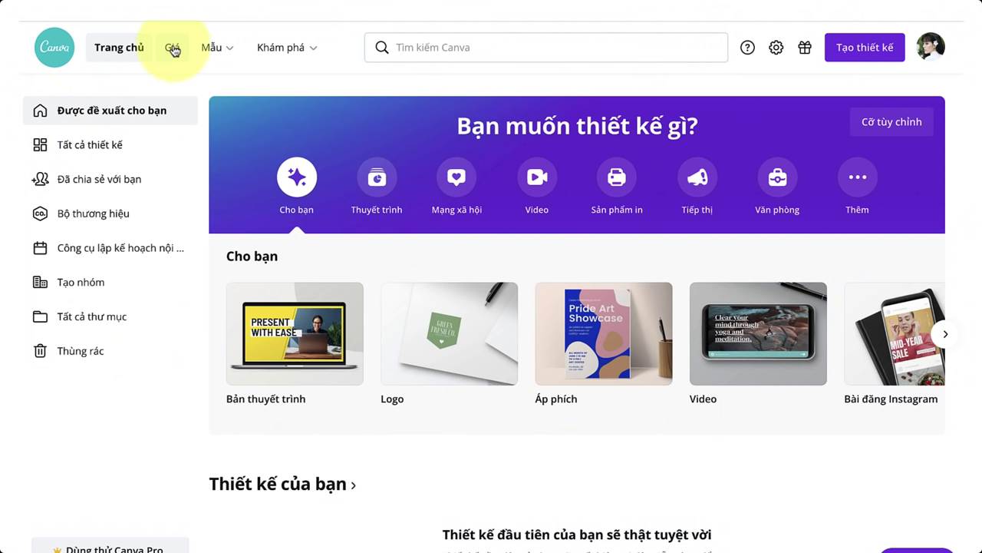
Step: From the pricing page's education section, open and join Canva cho Giáo dục
click(173, 49)
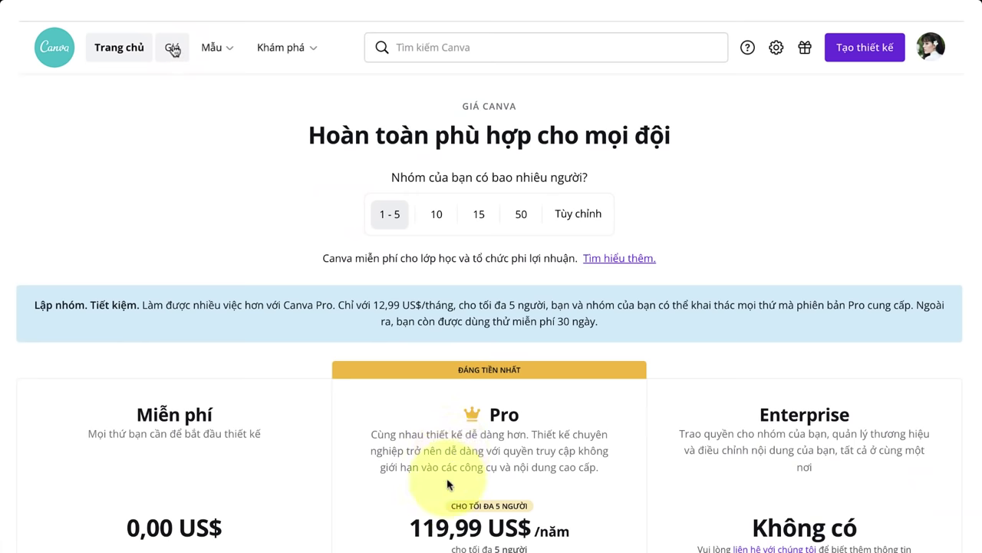
scroll(449, 484, down, 20)
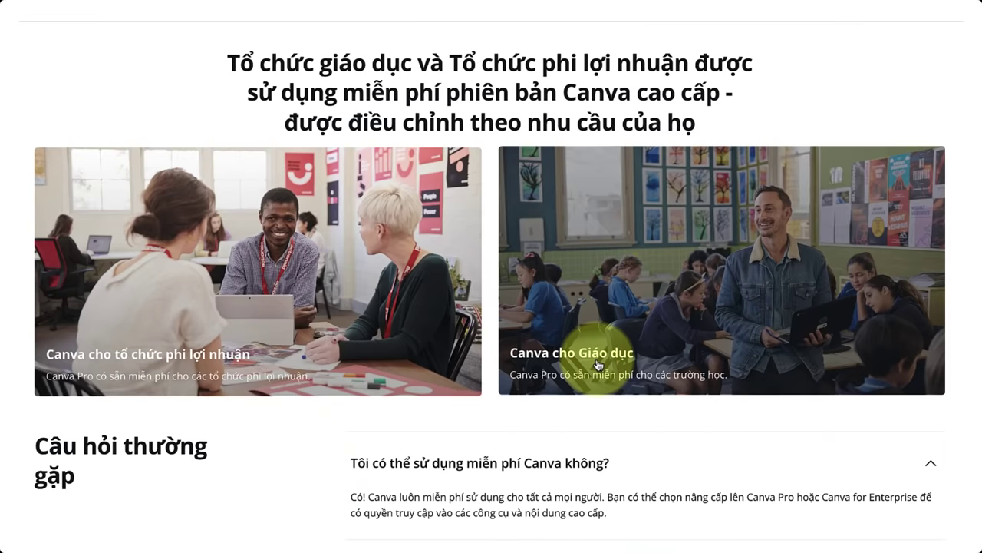
click(597, 363)
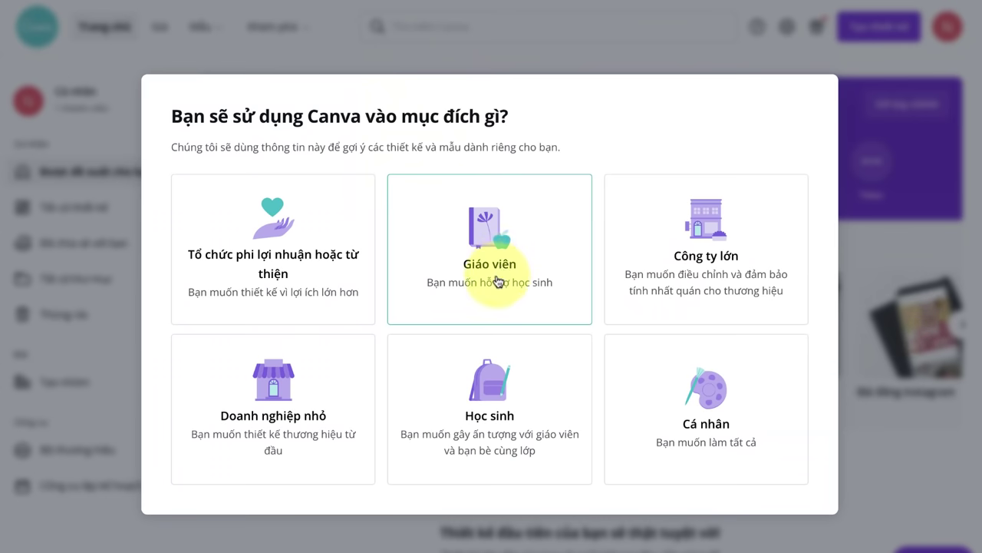
Step: Pick Giáo viên as the role, cancel teacher verification, and look over the class page
click(500, 274)
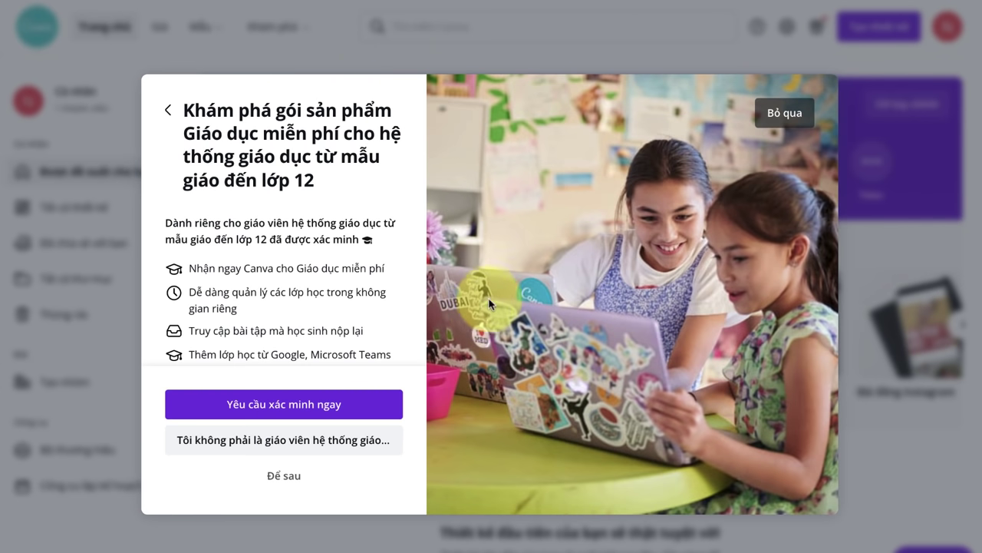
click(283, 415)
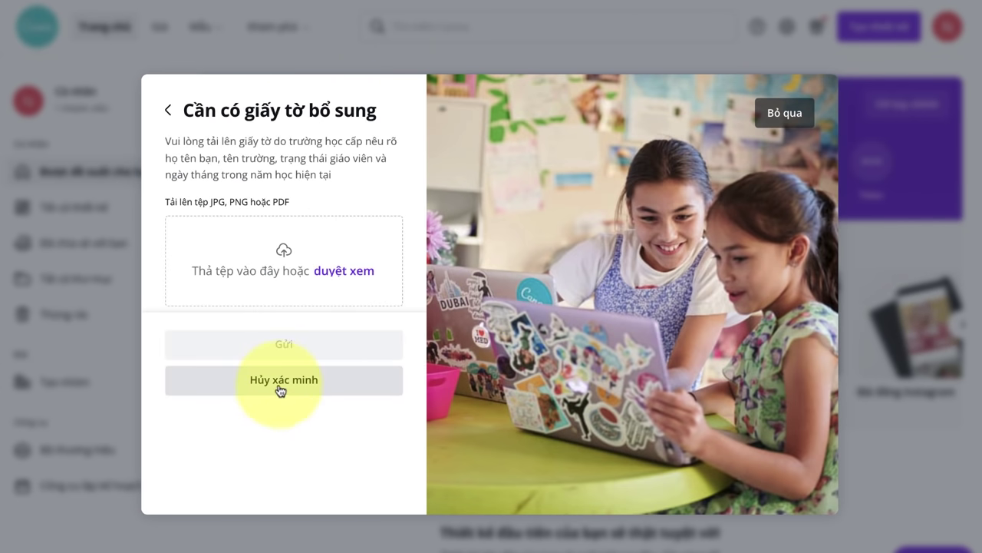
click(280, 390)
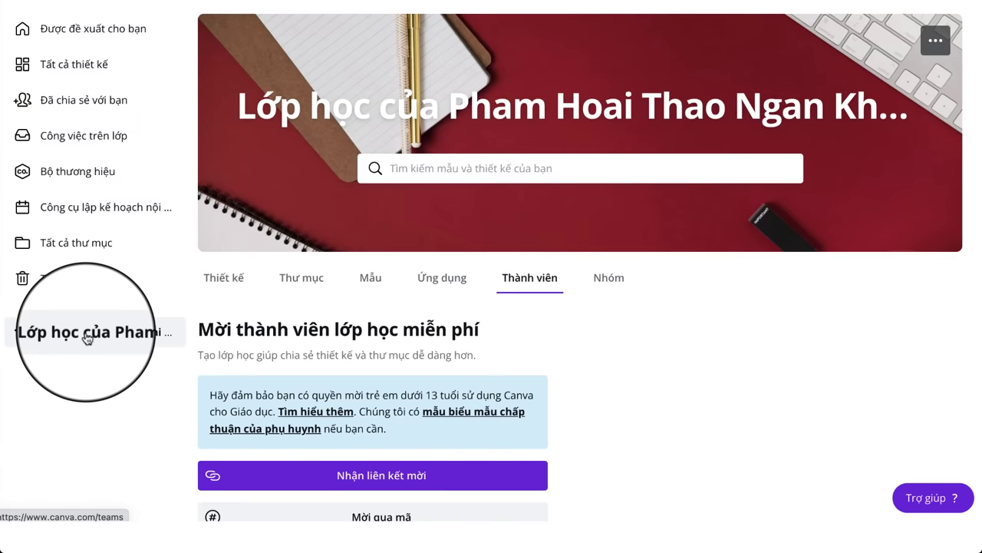
scroll(398, 345, down, 2)
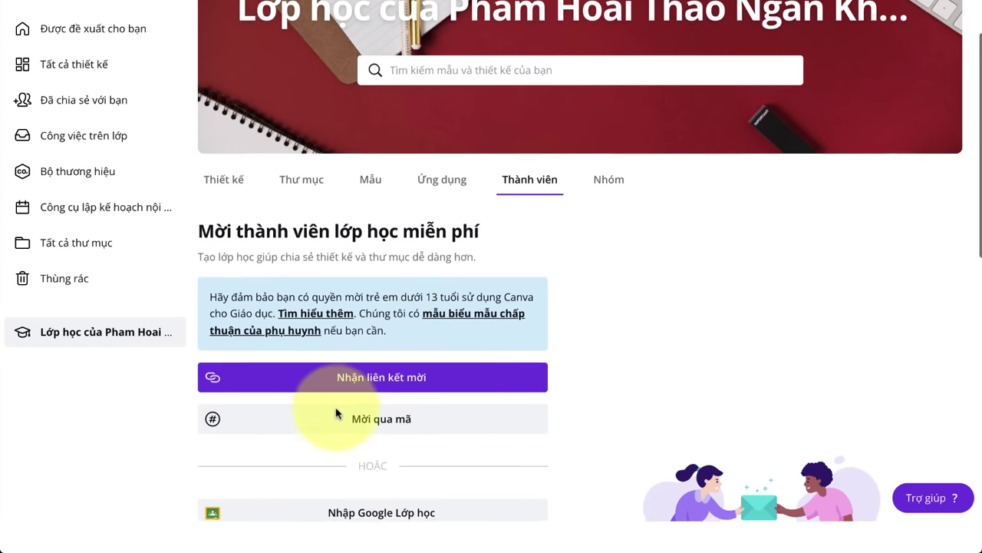
scroll(378, 370, down, 2)
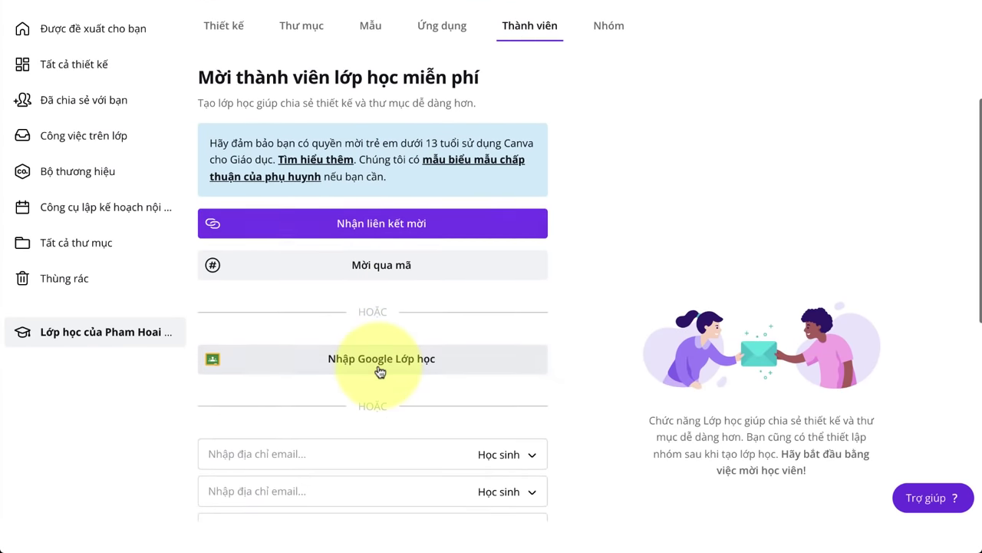
scroll(377, 371, up, 3)
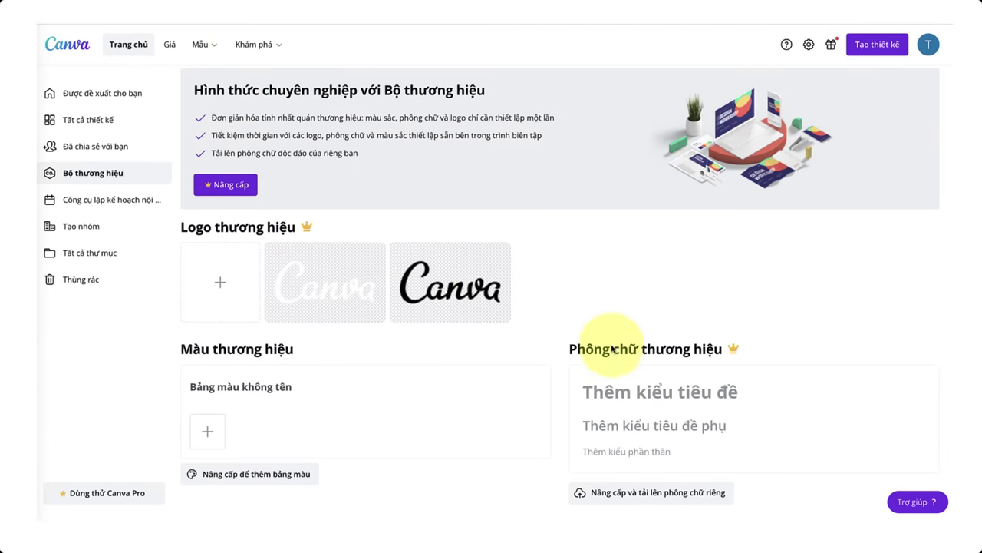
Step: View the Pro upgrade features, then browse Presentation, Social media, Print, Marketing and Office design types
click(643, 494)
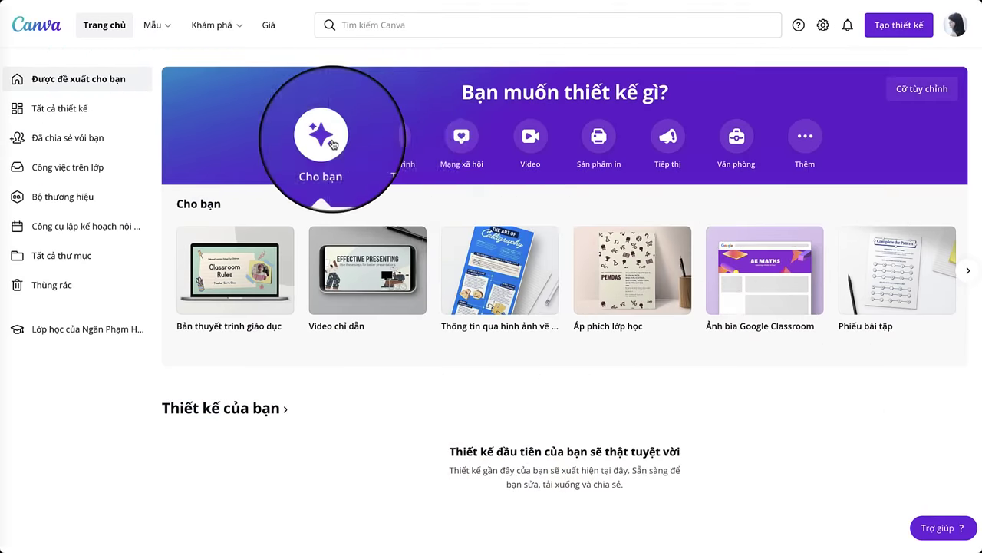
click(392, 136)
click(464, 140)
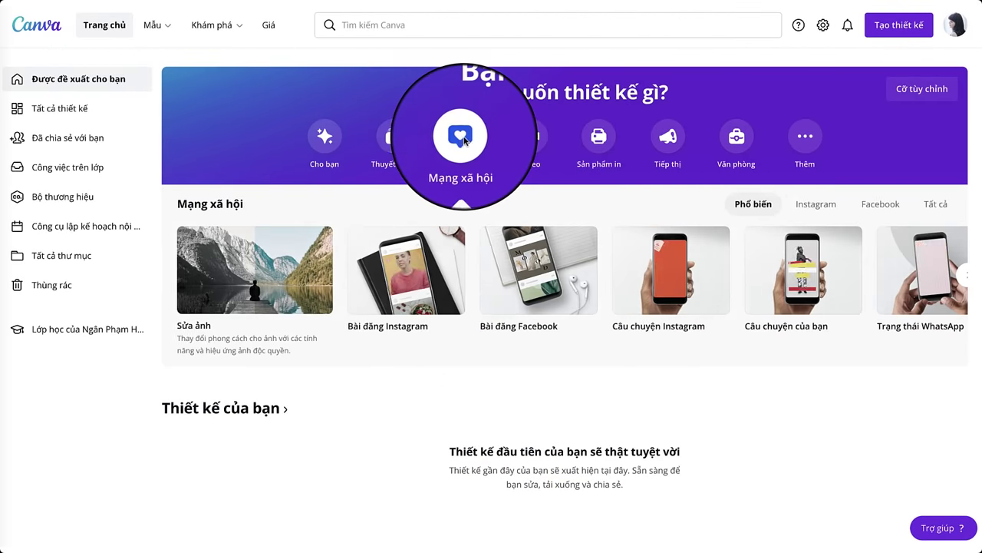
click(599, 136)
click(667, 135)
click(737, 136)
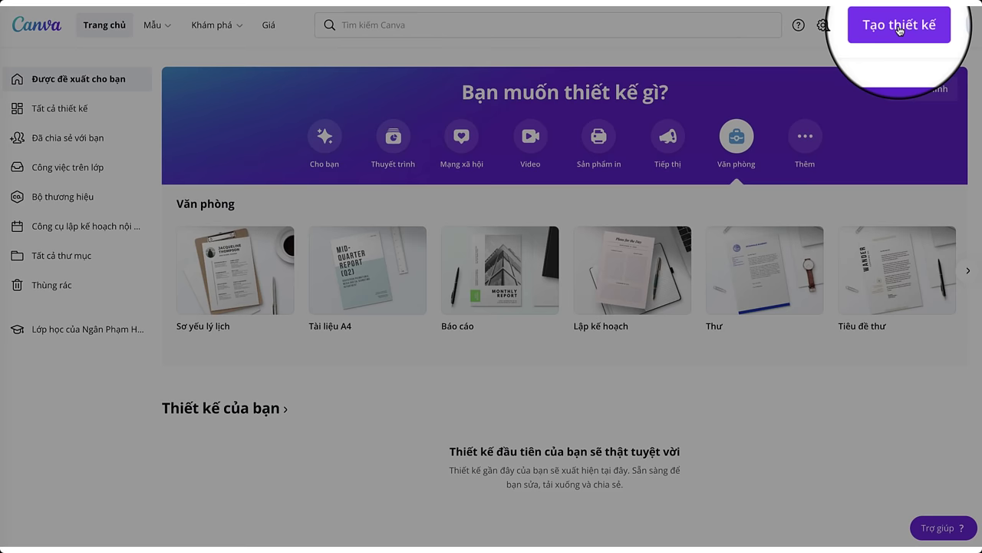
Step: Open and close the Tạo thiết kế list, then page through more social media templates
click(899, 29)
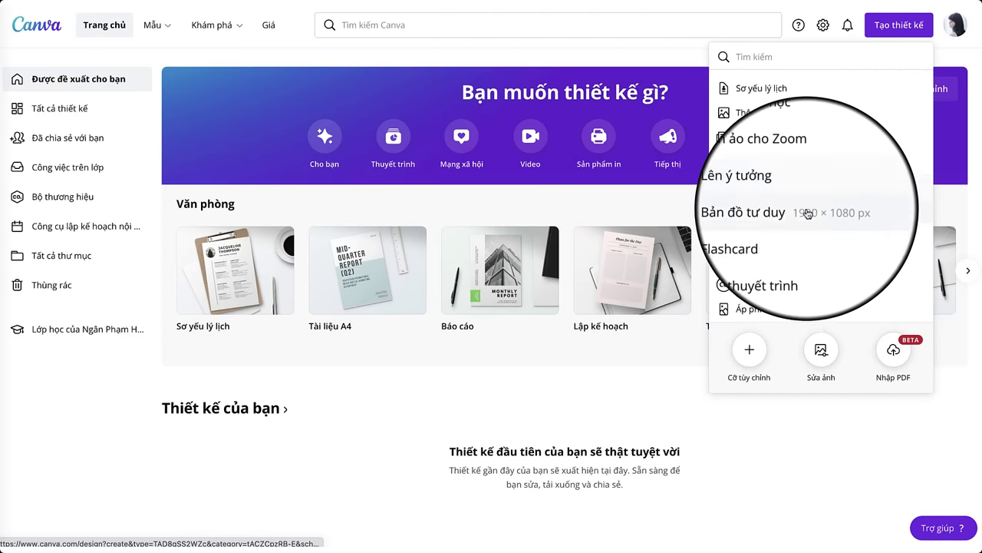
key(Escape)
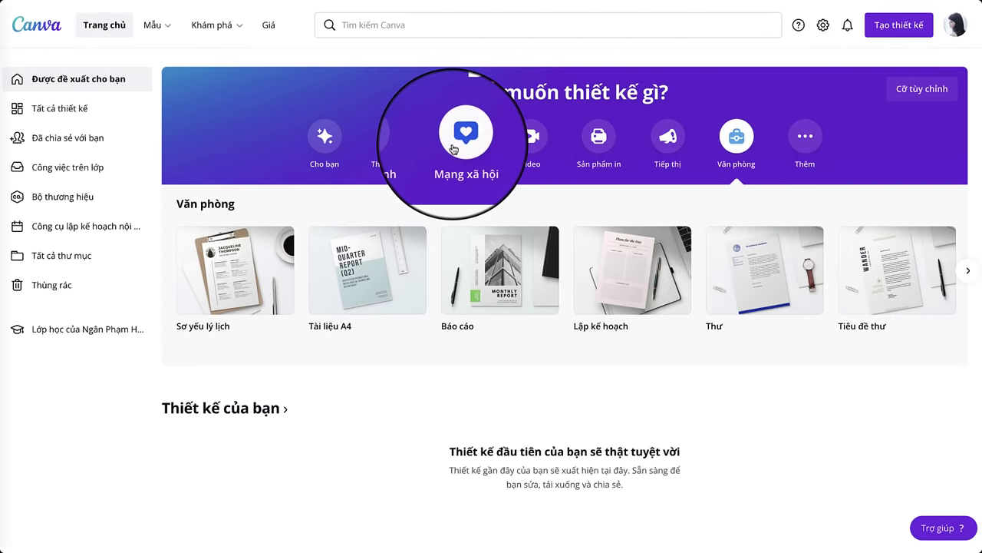
click(455, 149)
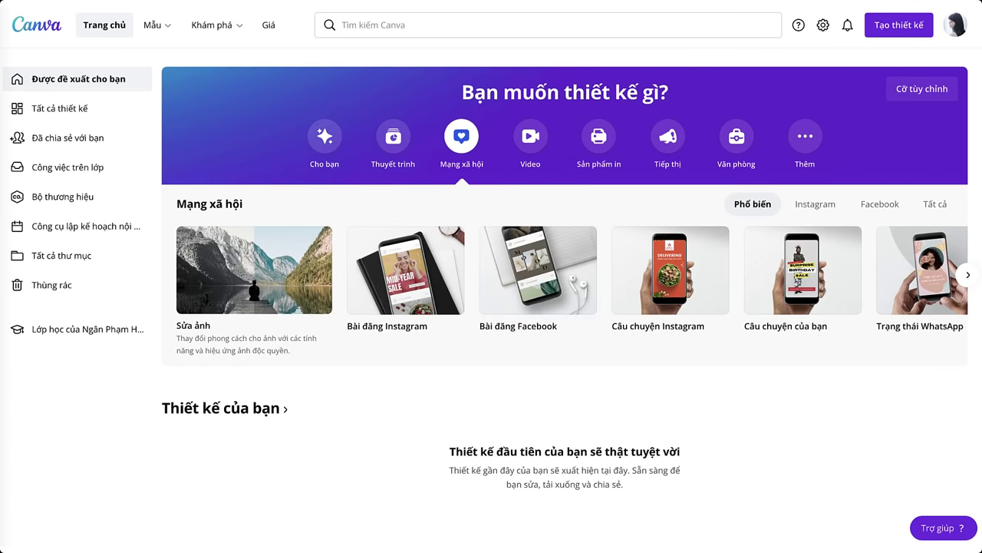
click(968, 277)
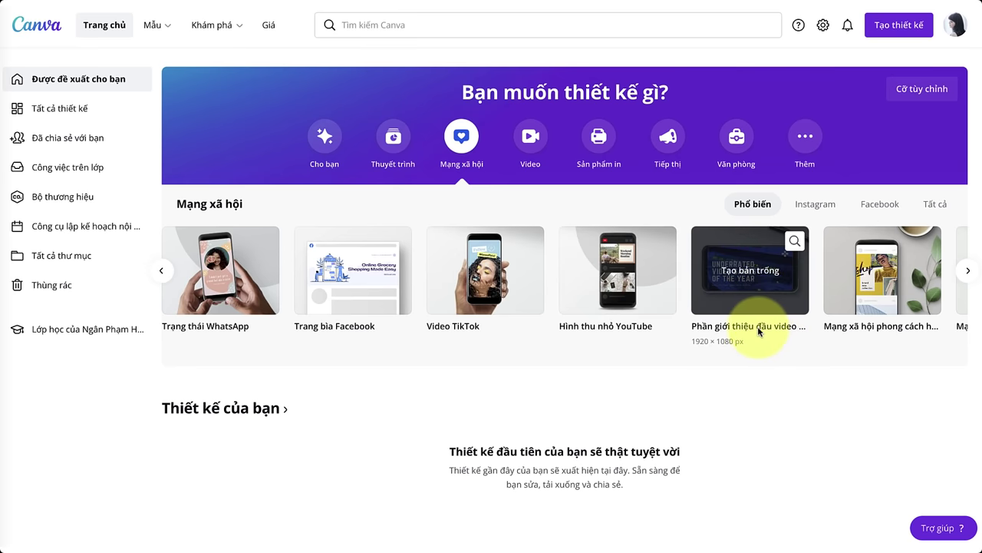
mouse_move(183, 33)
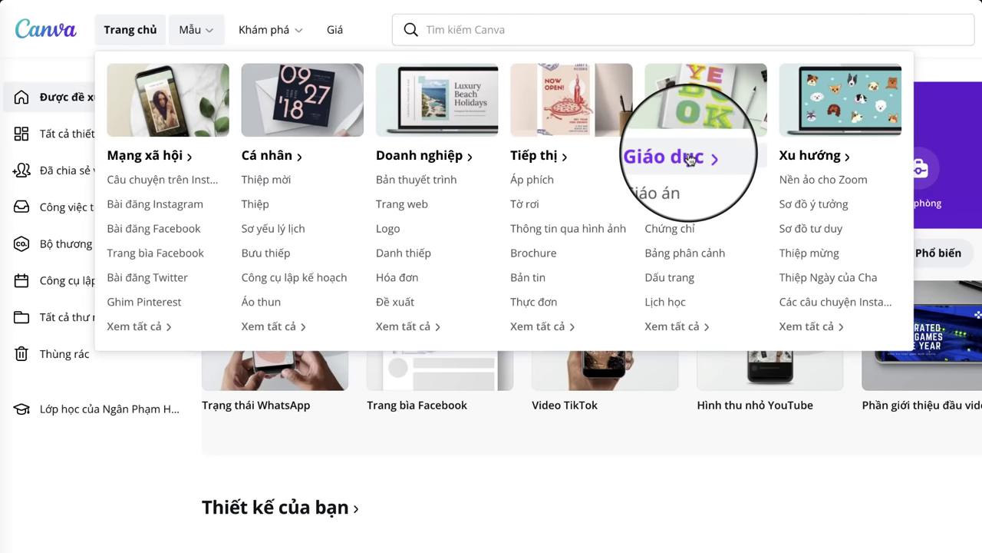
Step: Open all Giáo dục templates from the Mẫu menu and scroll down to the Bản thuyết trình row
click(675, 327)
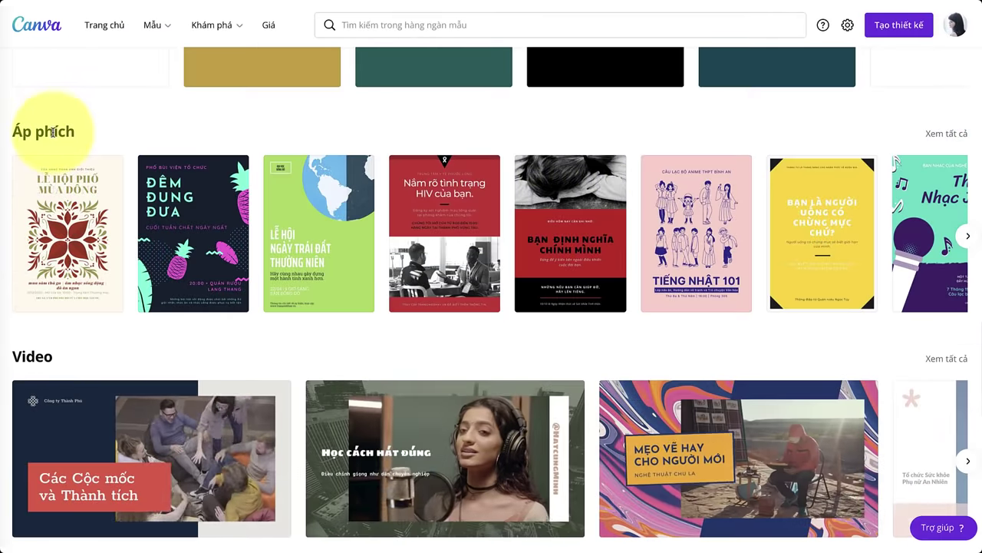
scroll(46, 119, down, 1)
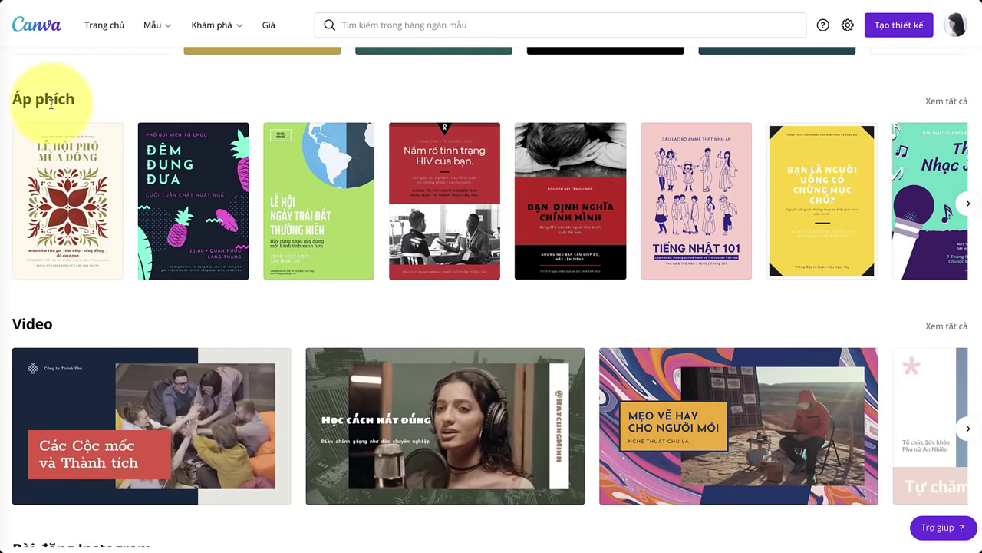
scroll(51, 104, down, 12)
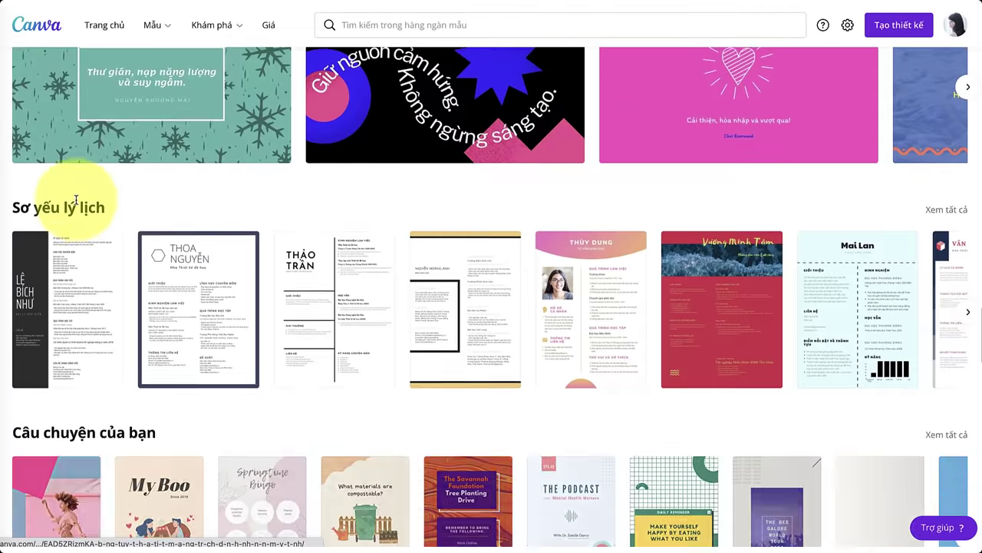
scroll(75, 201, down, 8)
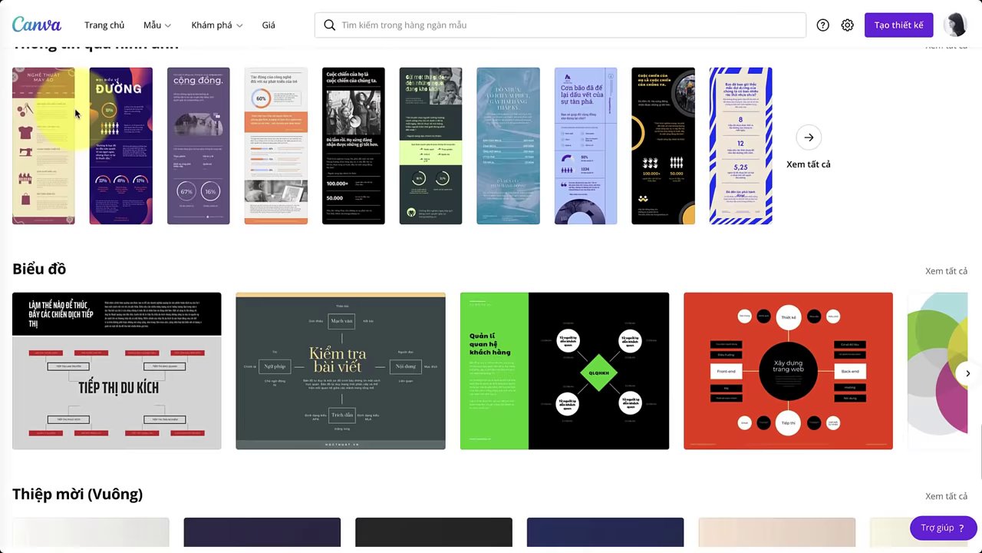
scroll(76, 114, down, 8)
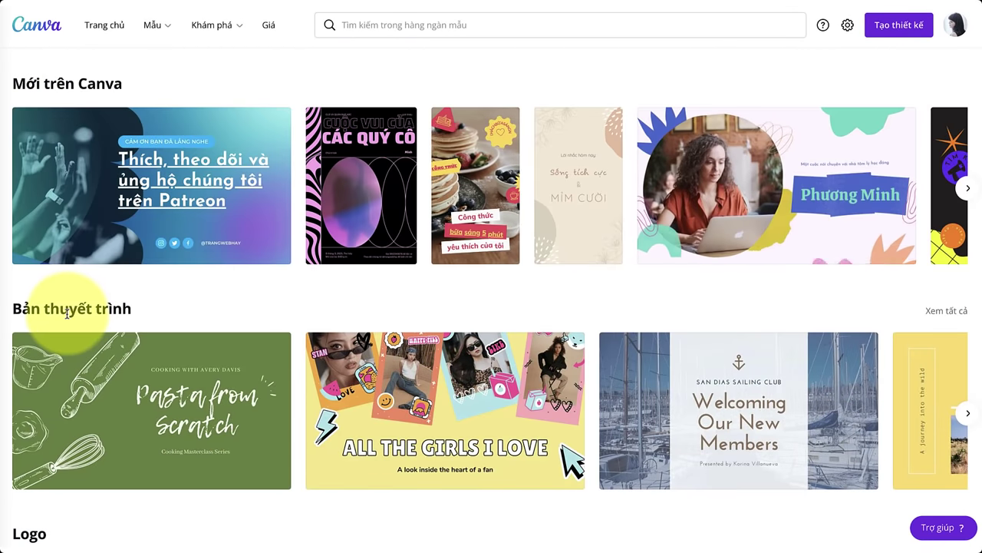
Step: Open all Bản thuyết trình templates and scroll into the presentation template grid
click(946, 311)
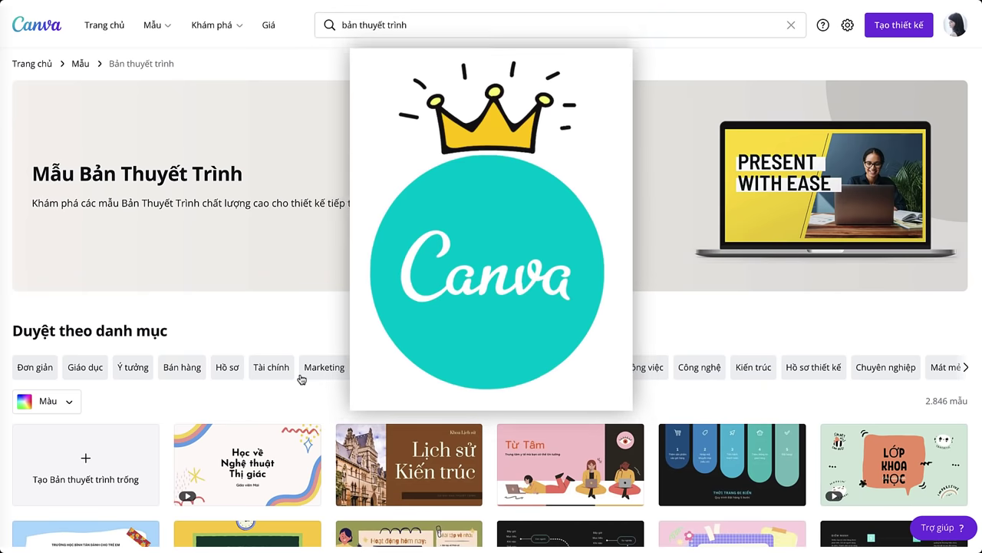
scroll(307, 368, down, 1)
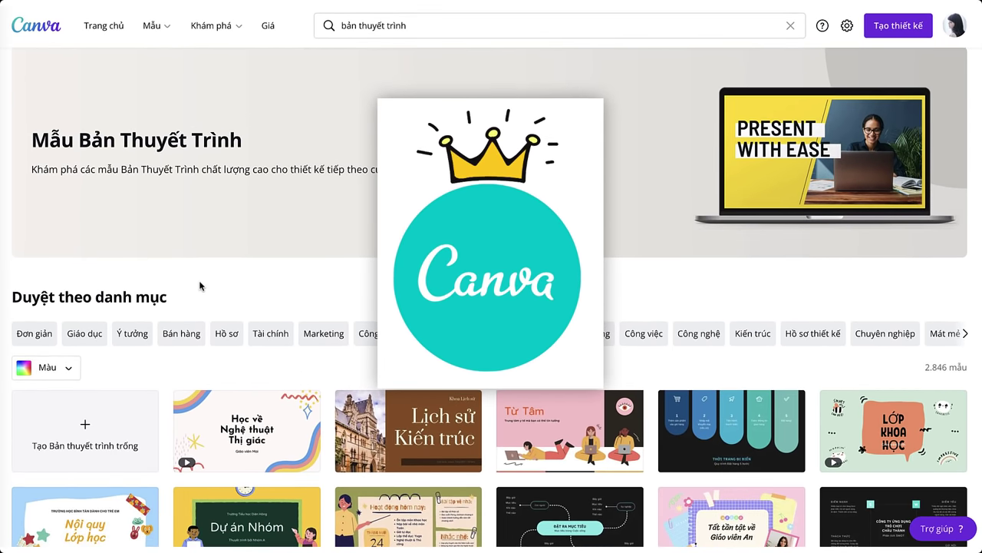
scroll(202, 281, down, 10)
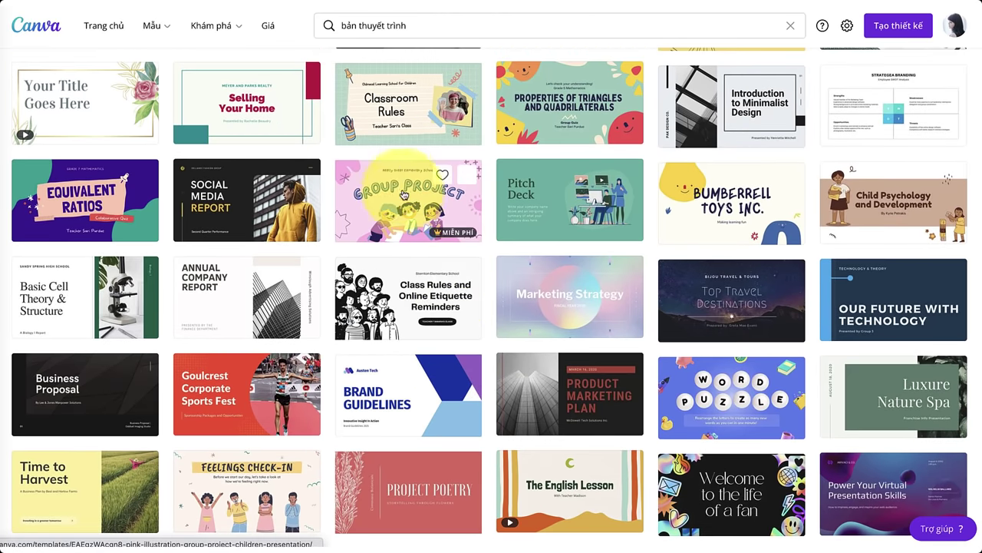
Step: Preview the pink Group Project template's slides and open it with Tùy chỉnh mẫu này
click(447, 181)
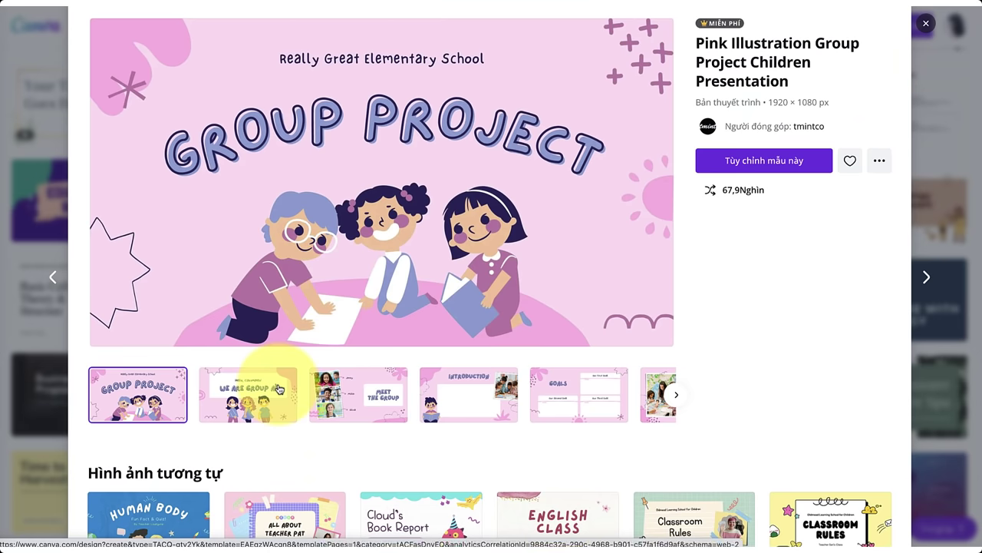
click(246, 391)
click(468, 394)
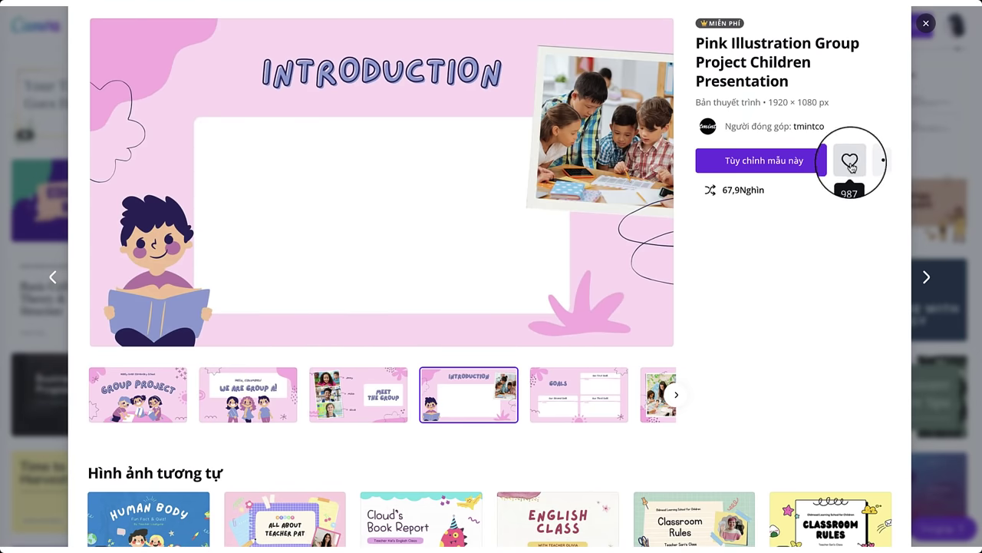
click(770, 161)
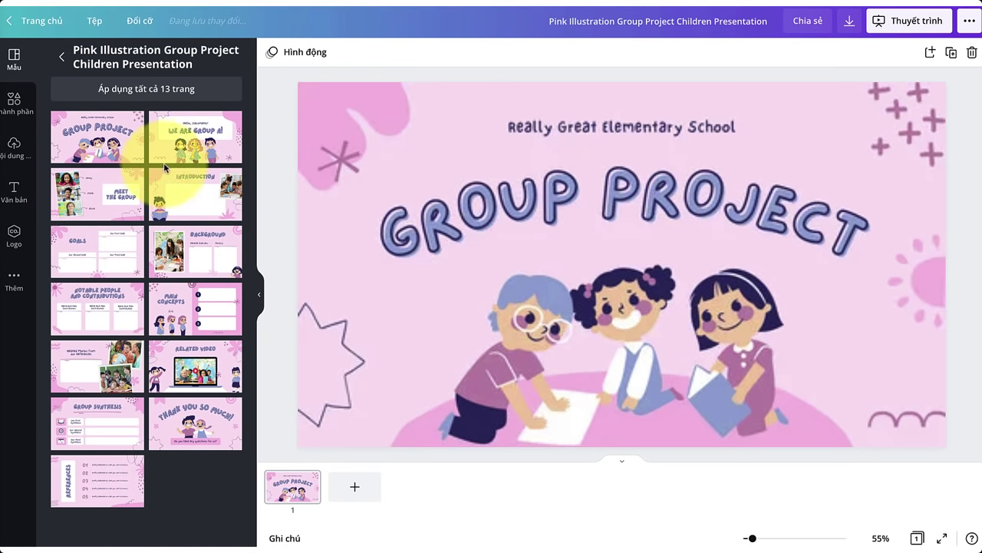
Step: Add the We are Group A! and Meet the Group pages, then apply all 13 template pages
click(349, 494)
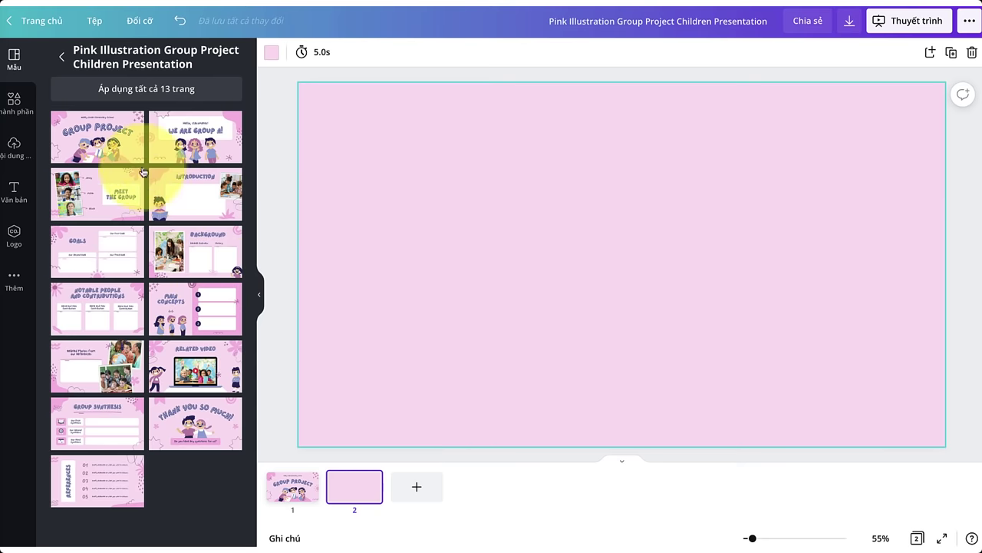
click(176, 134)
click(415, 486)
click(77, 188)
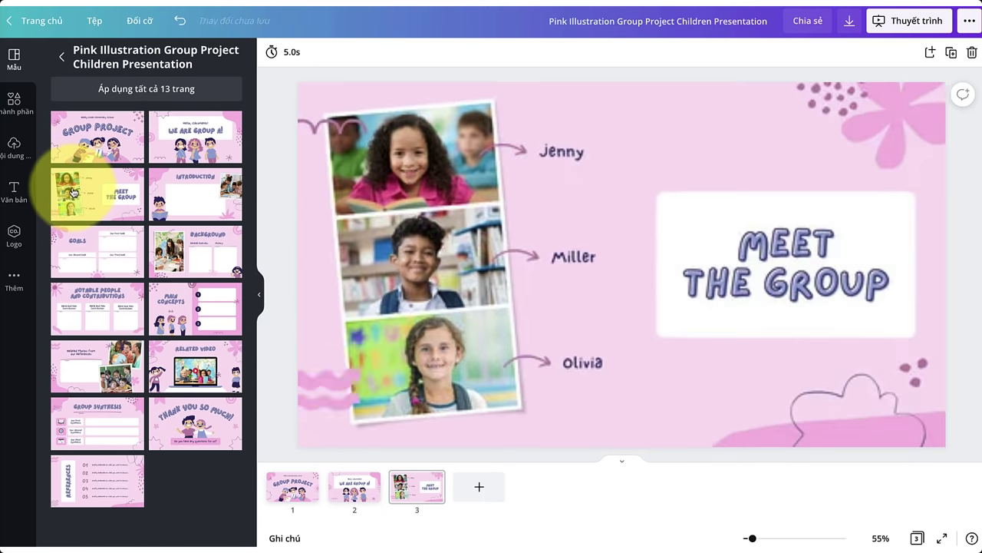
click(473, 485)
click(146, 88)
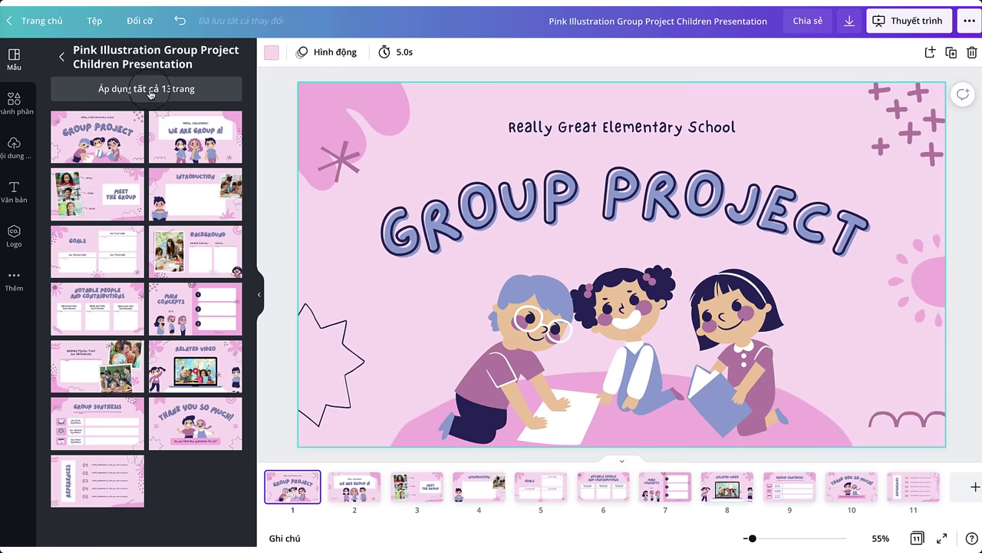
Step: Select the children illustration on the cover and send it back one layer
click(584, 381)
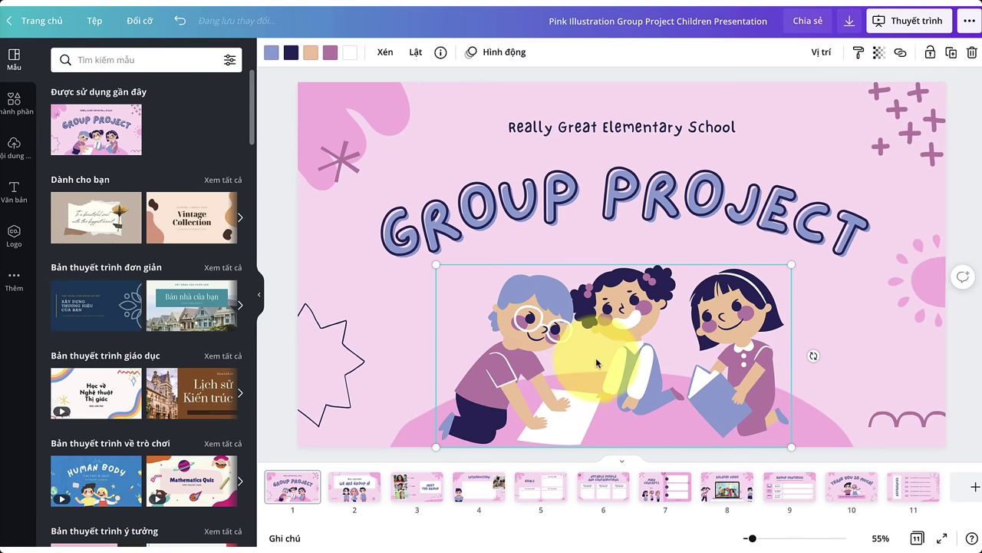
click(667, 181)
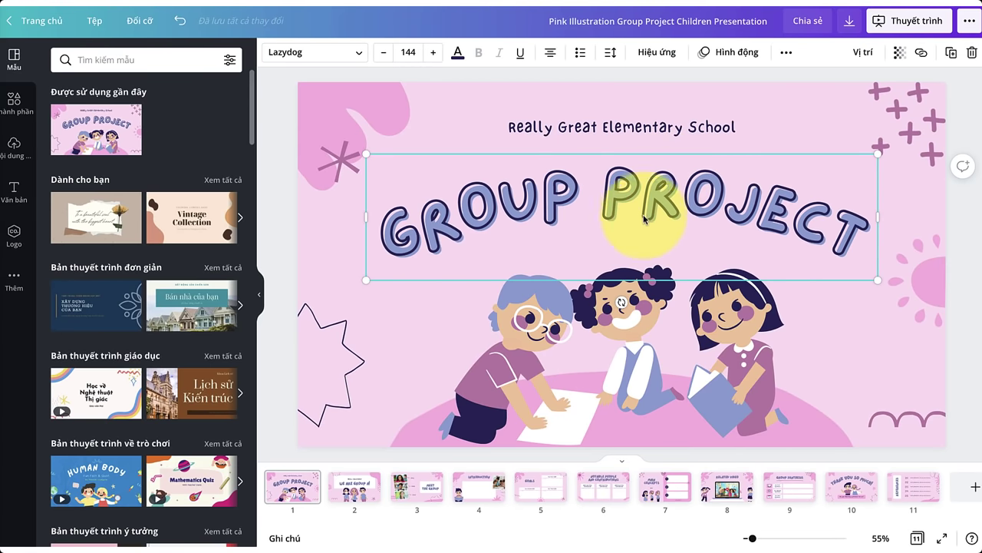
click(640, 336)
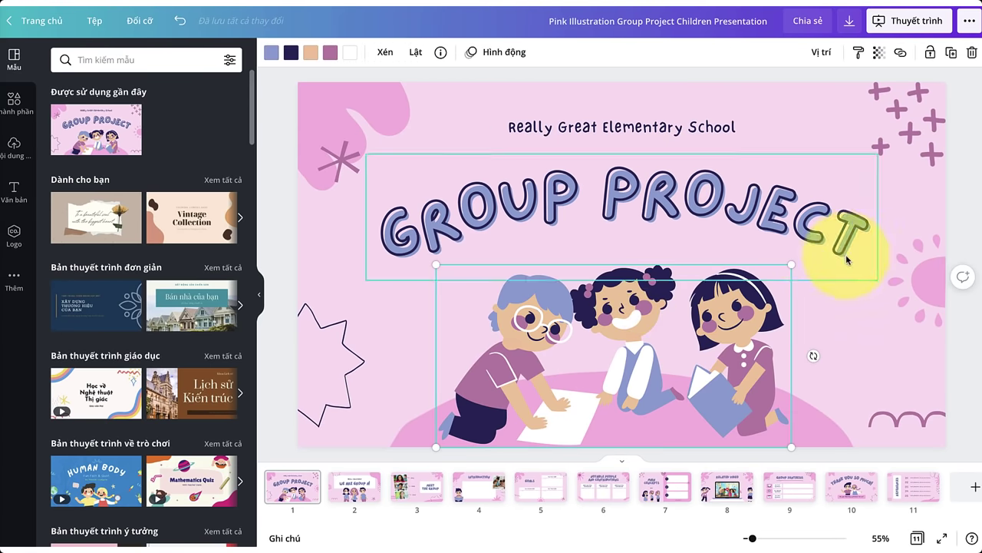
click(560, 261)
click(547, 331)
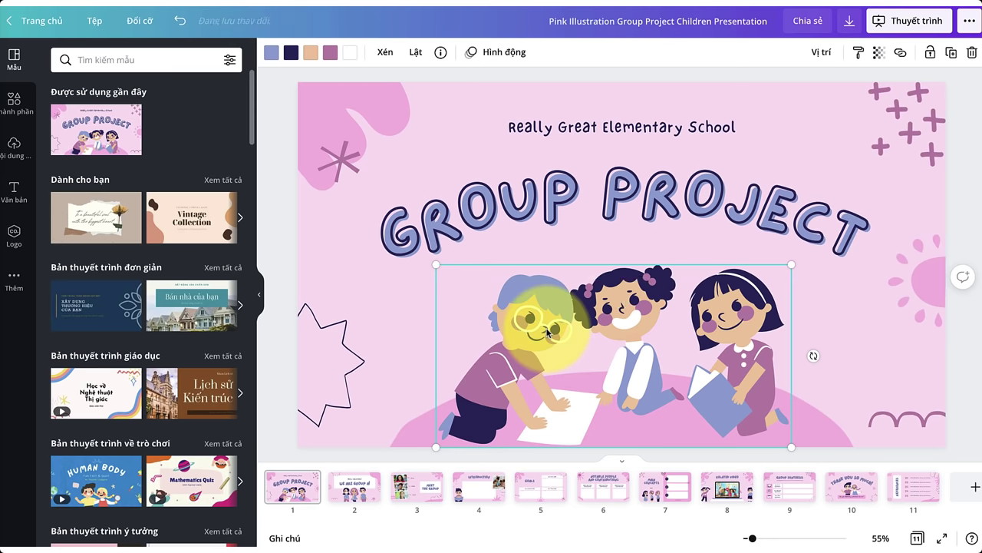
right_click(626, 308)
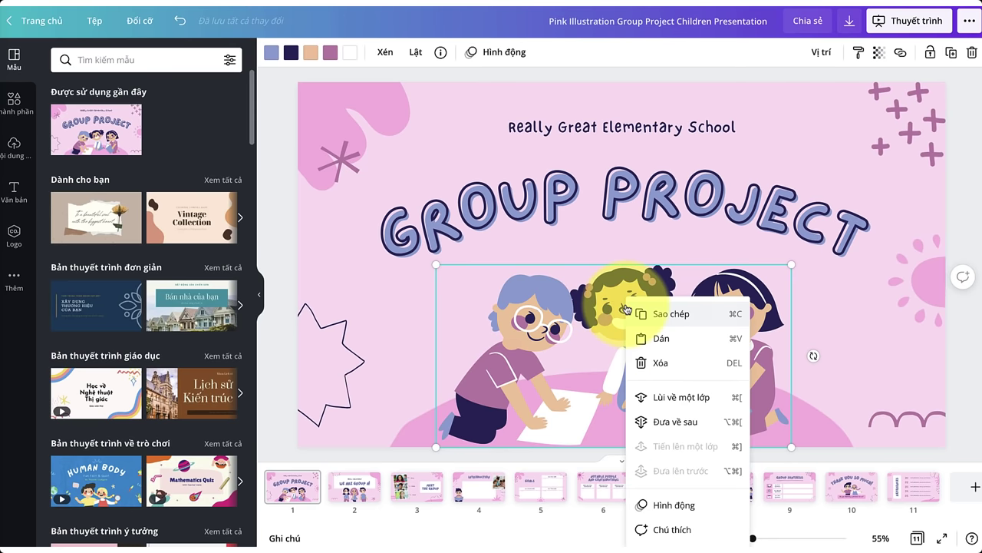
click(679, 412)
Step: Reorder the pink ground shape's layer from the arrange options, then undo the last change
right_click(421, 425)
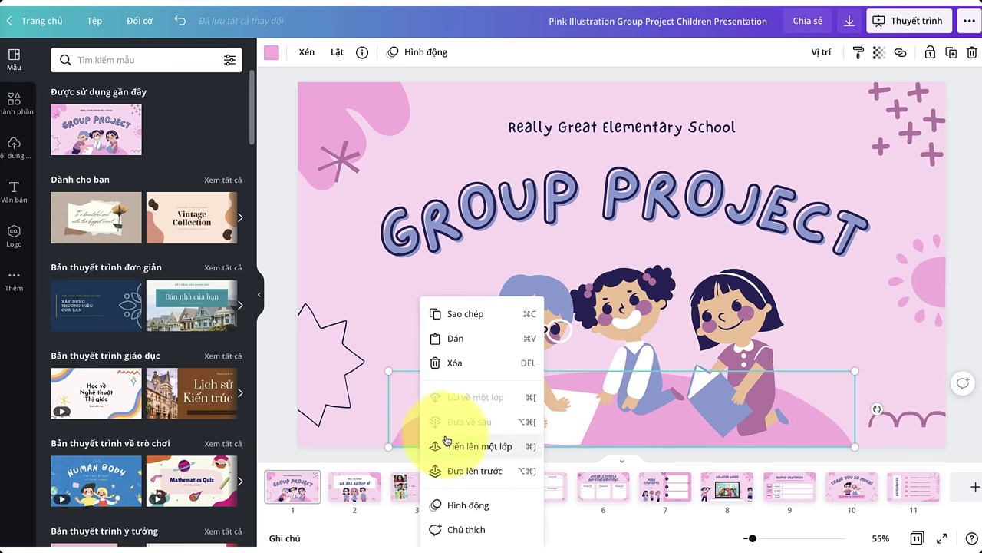
click(821, 52)
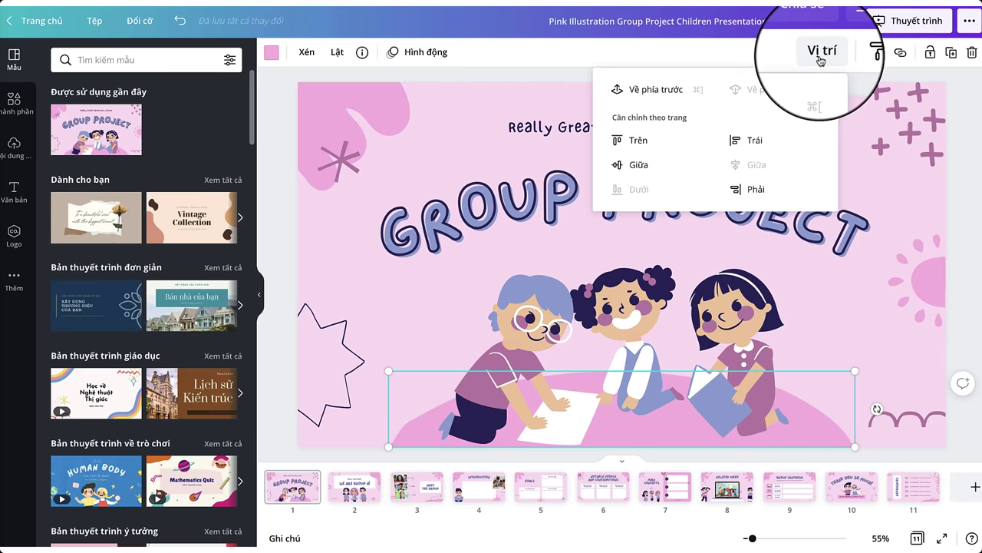
click(665, 89)
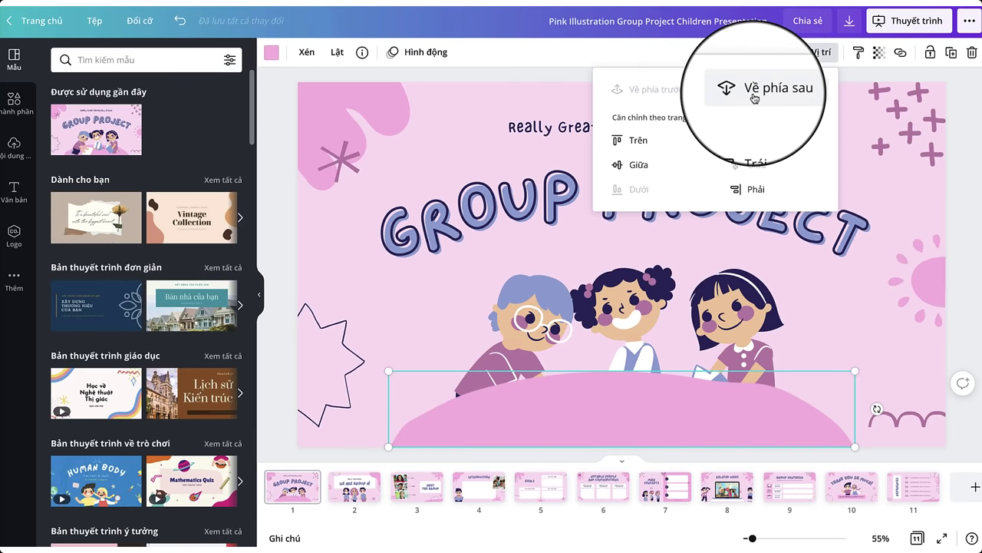
click(753, 91)
key(ctrl+z)
key(ctrl+z)
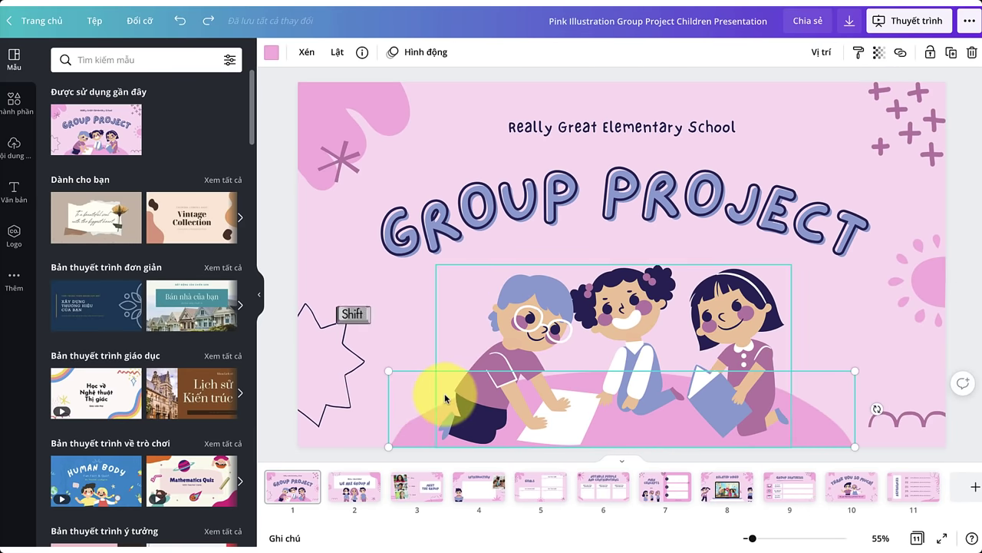
Step: Select the children illustration together with the pink ground and group them with Nhóm
shift+click(508, 344)
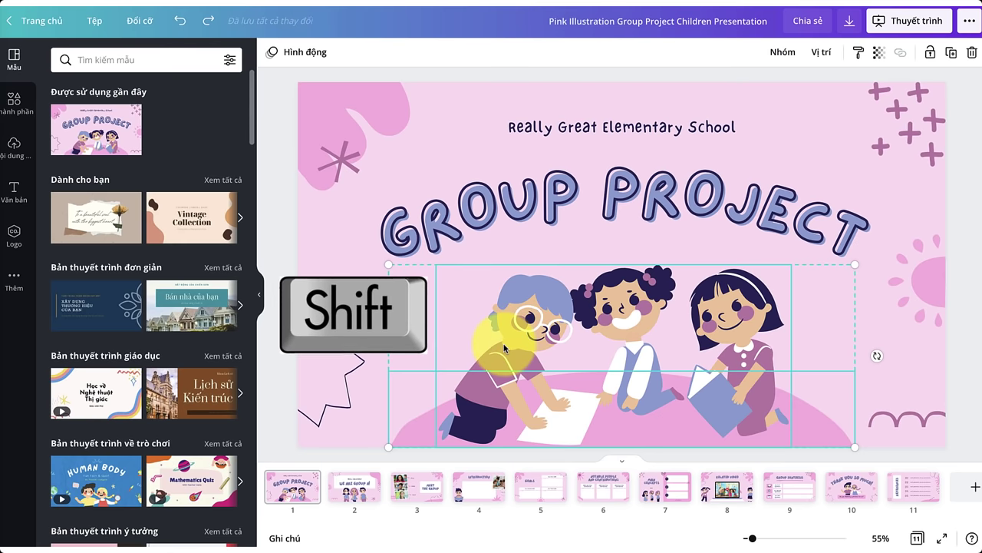
right_click(529, 338)
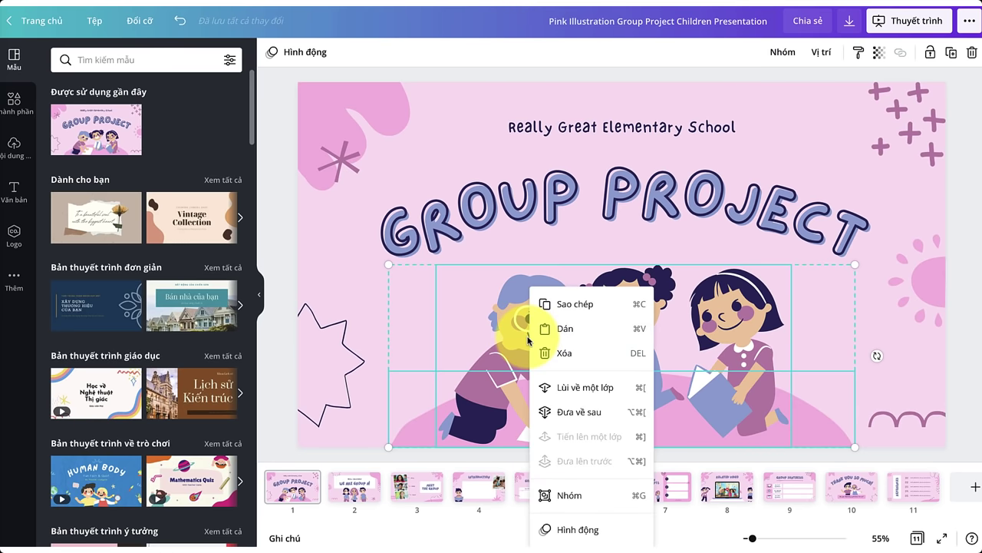
click(568, 496)
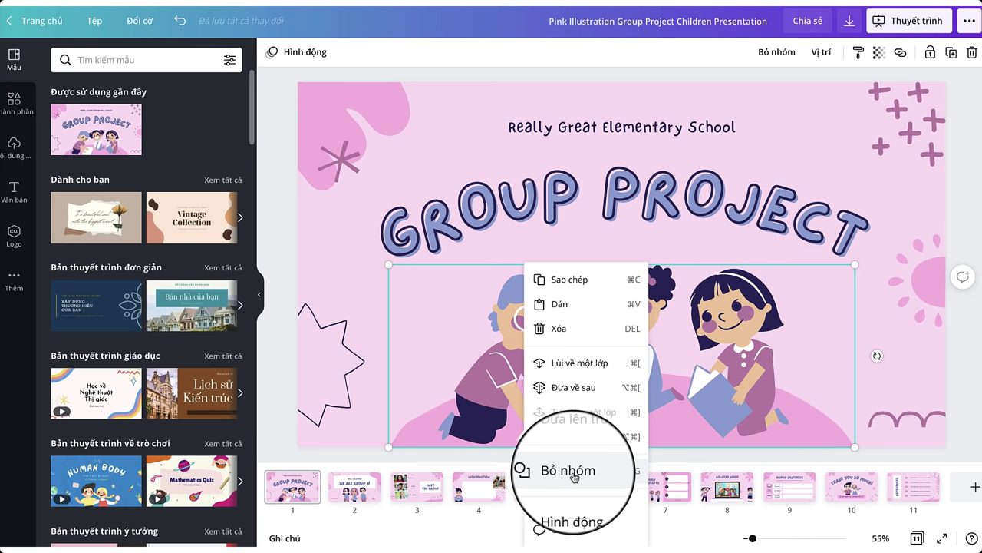
click(573, 476)
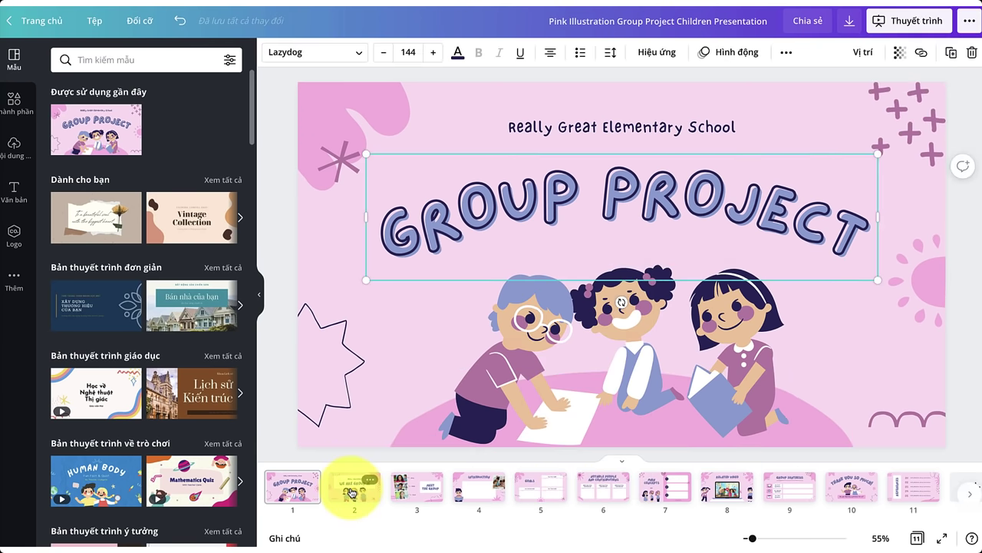
Step: On slide 2, retype the 'Hello, classmates!' heading as 'Xin chao cac ban !'
click(351, 492)
click(599, 234)
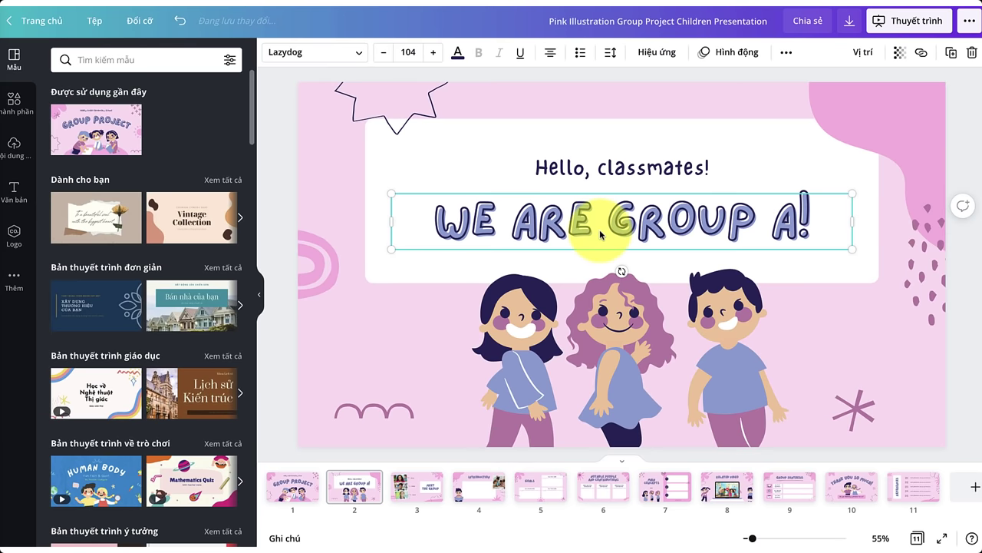
click(627, 173)
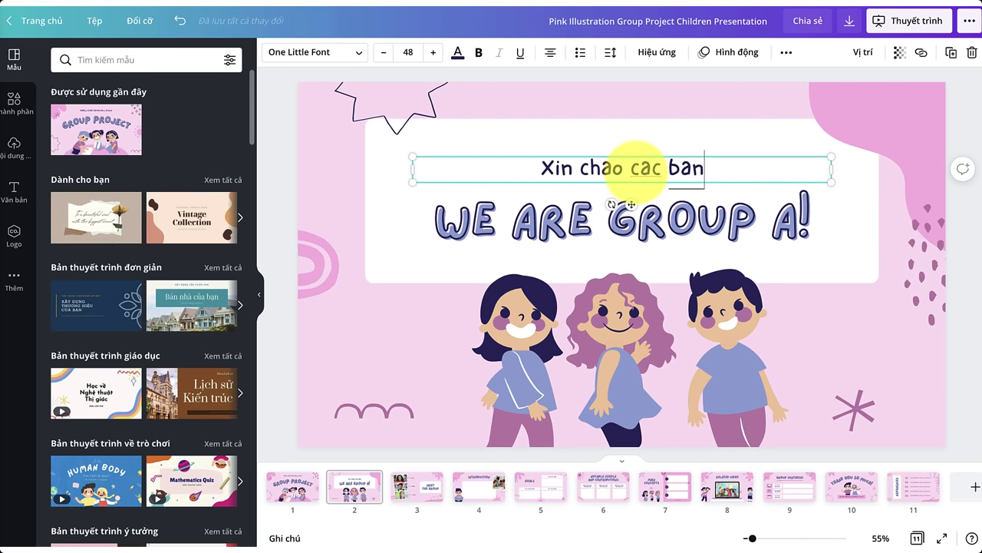
text(!)
Step: Review the subtitle's font, text colour, spacing and effect options
click(314, 52)
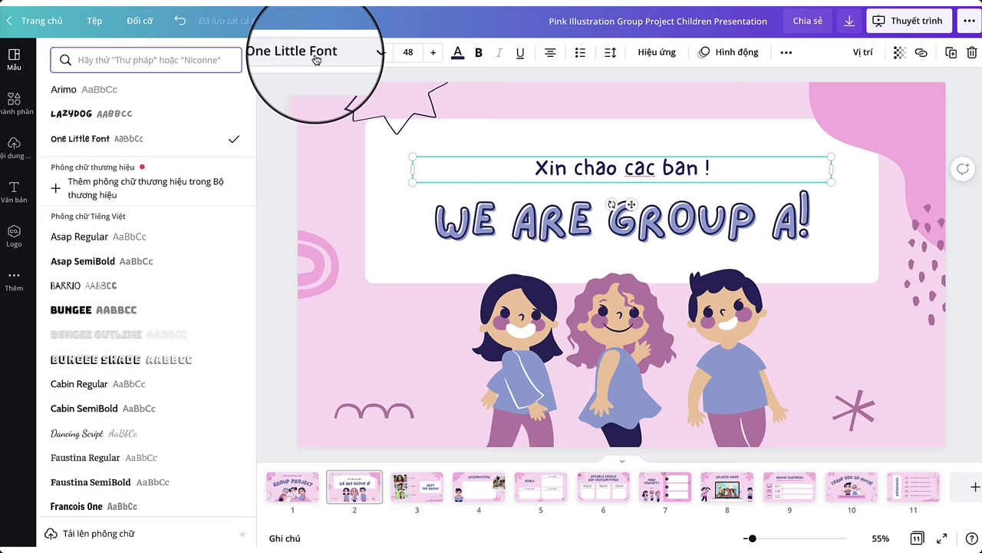
click(462, 58)
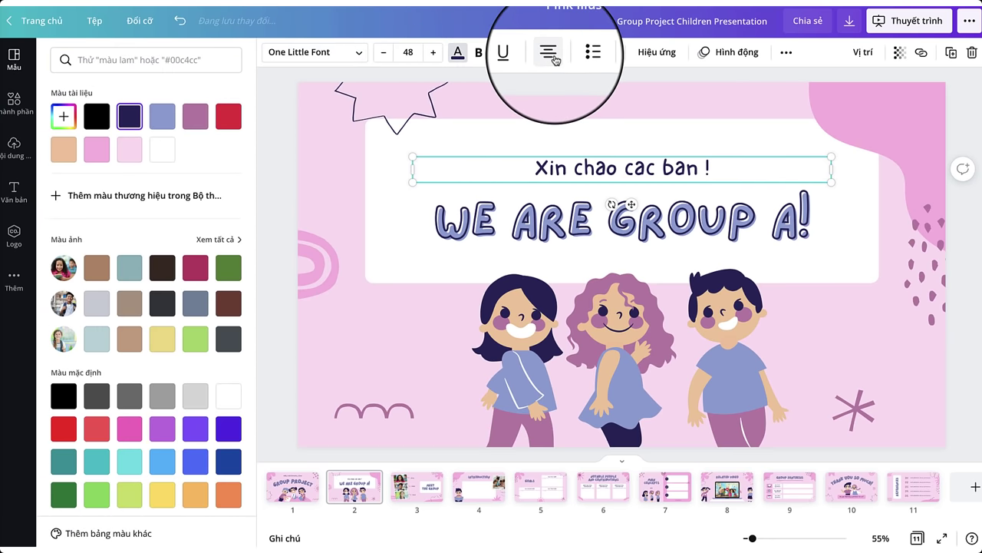
click(625, 51)
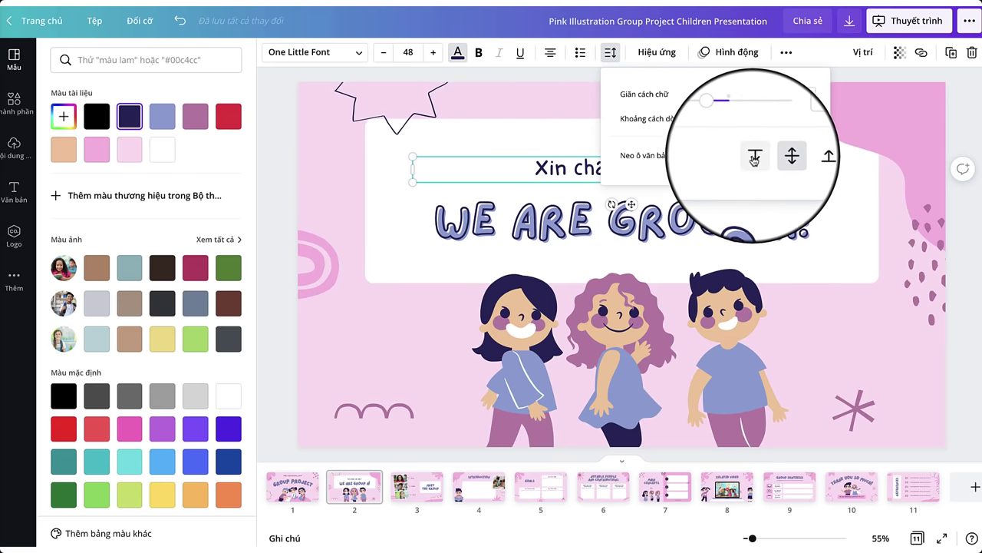
click(657, 52)
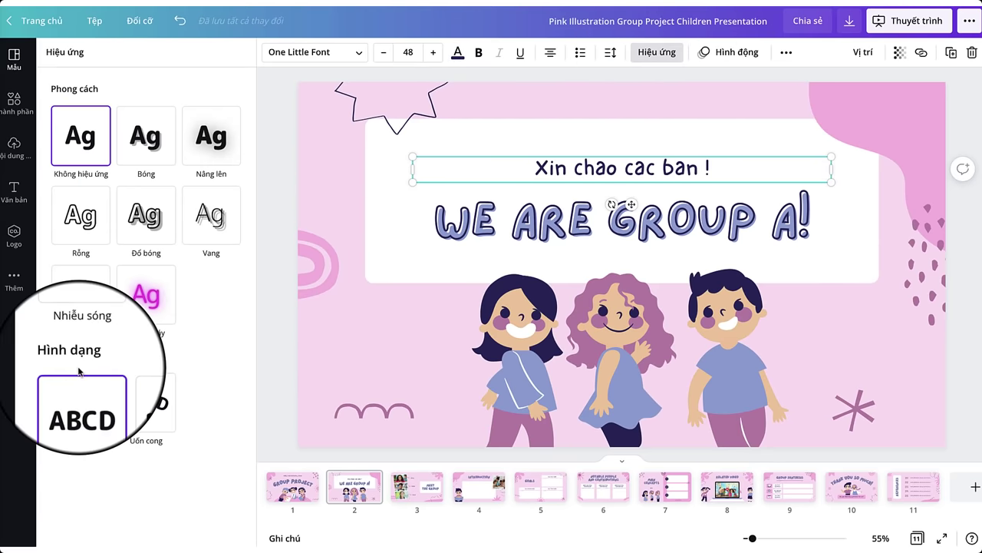
Step: Try the Bóng and Đổ bóng shadows on the subtitle, then browse text and page animations
click(146, 135)
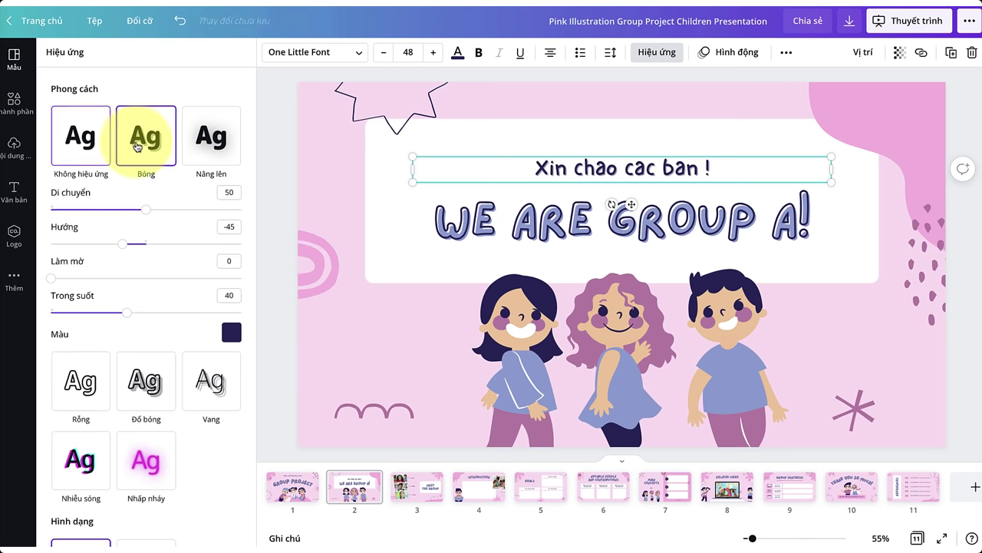
click(148, 222)
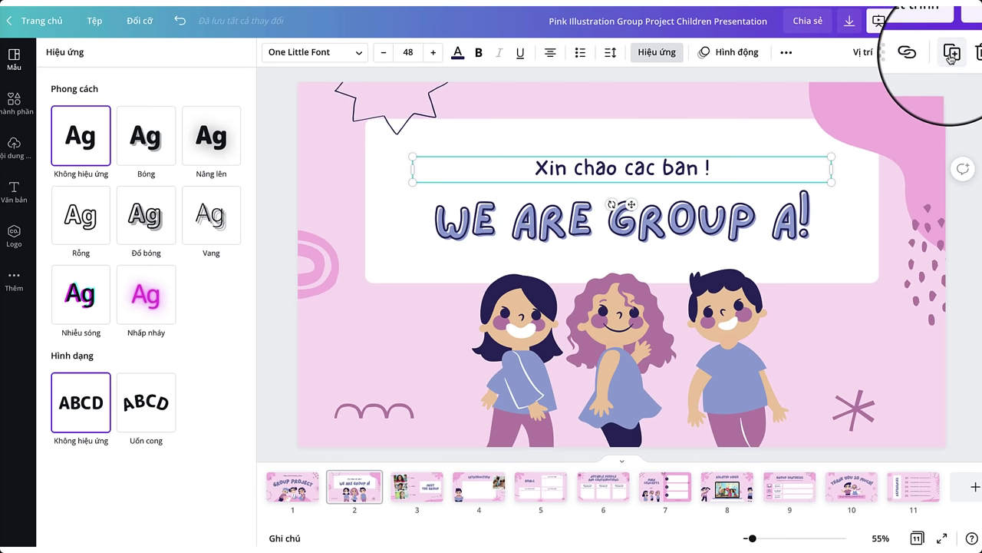
click(729, 54)
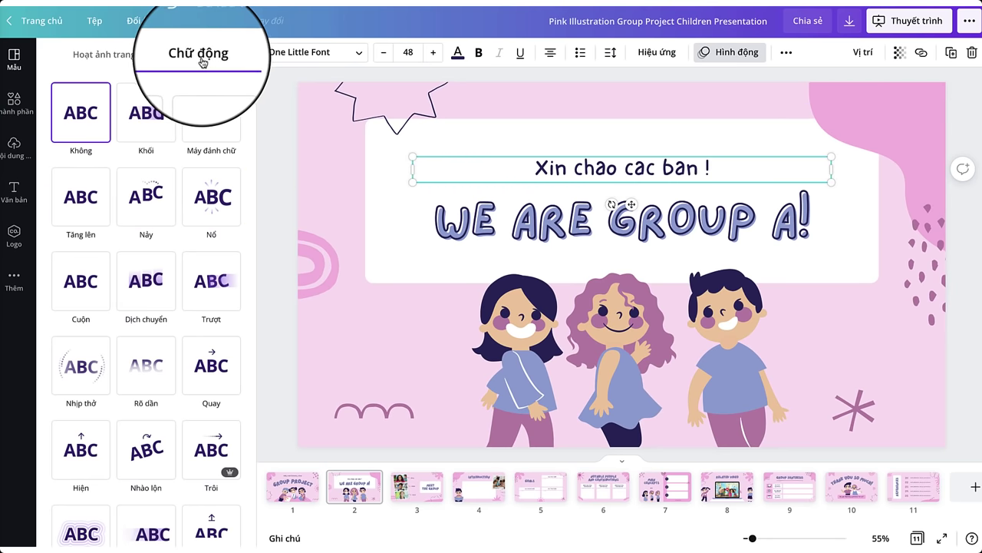
click(105, 57)
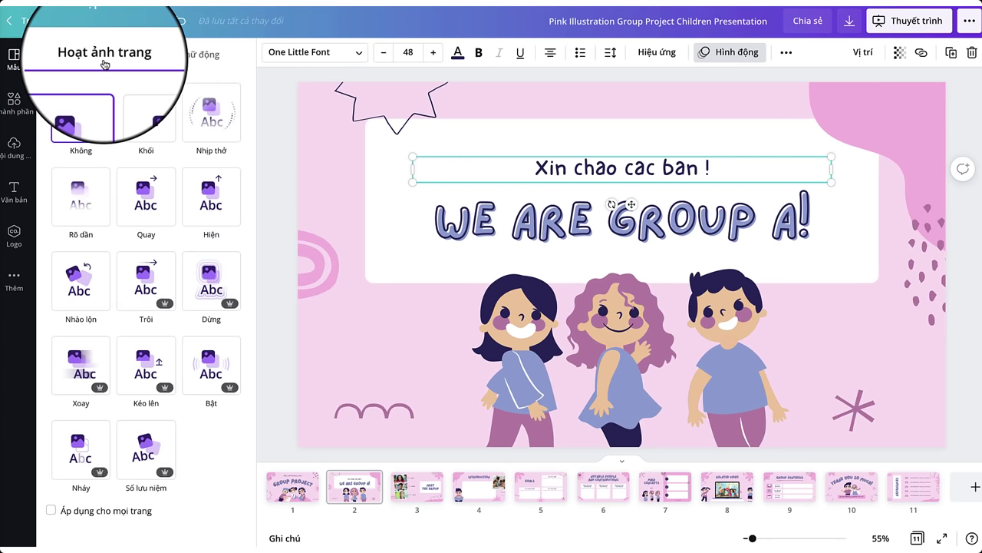
click(204, 54)
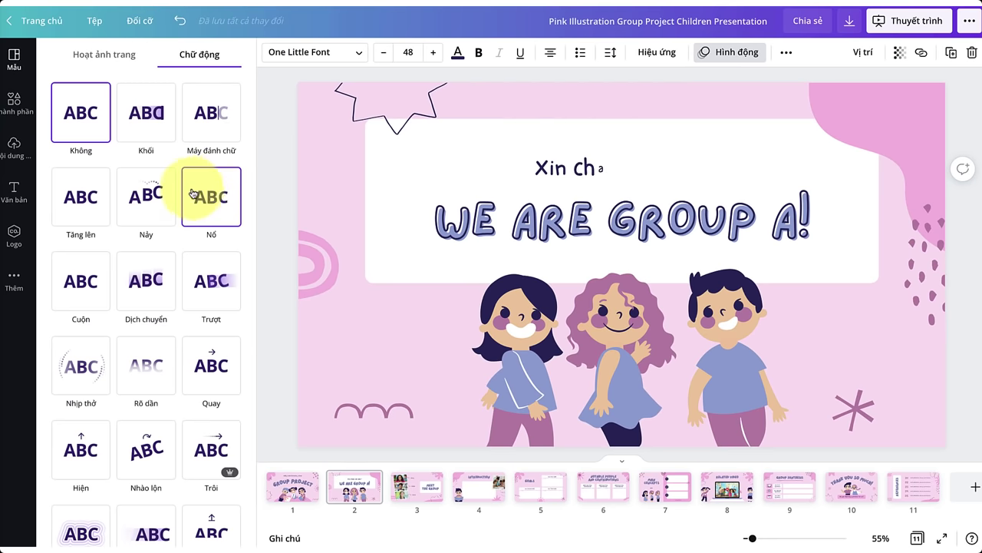
Step: Browse the animation choices for the three children illustration
click(566, 318)
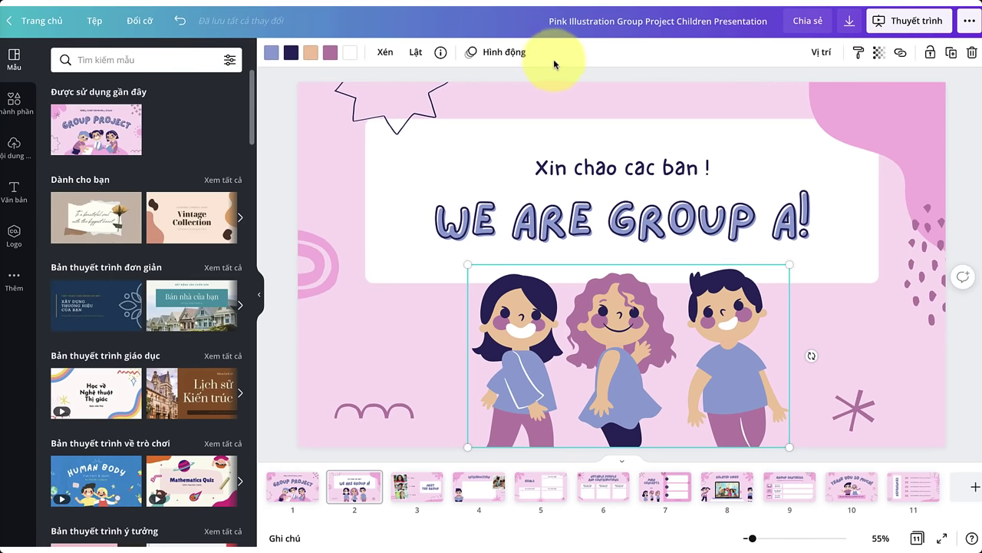
click(504, 54)
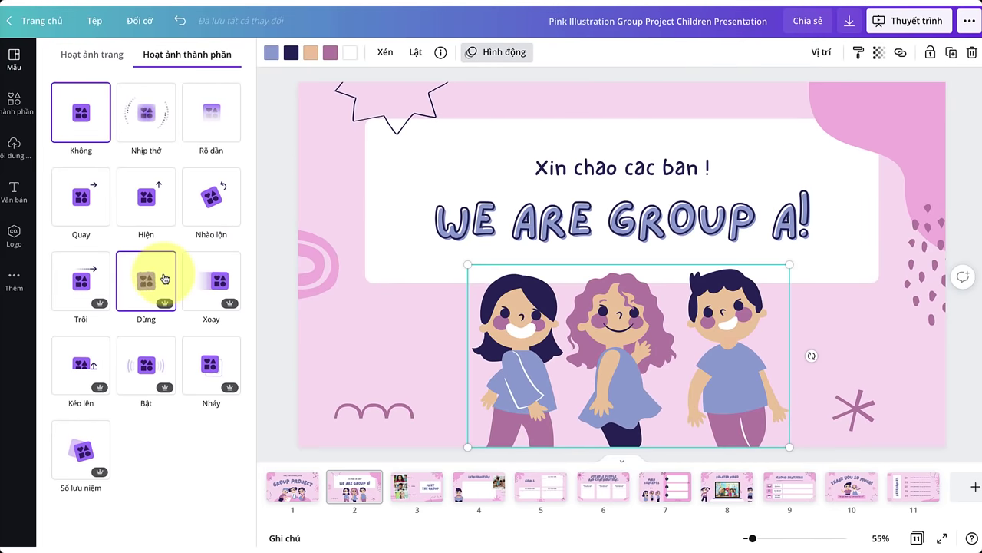
click(14, 192)
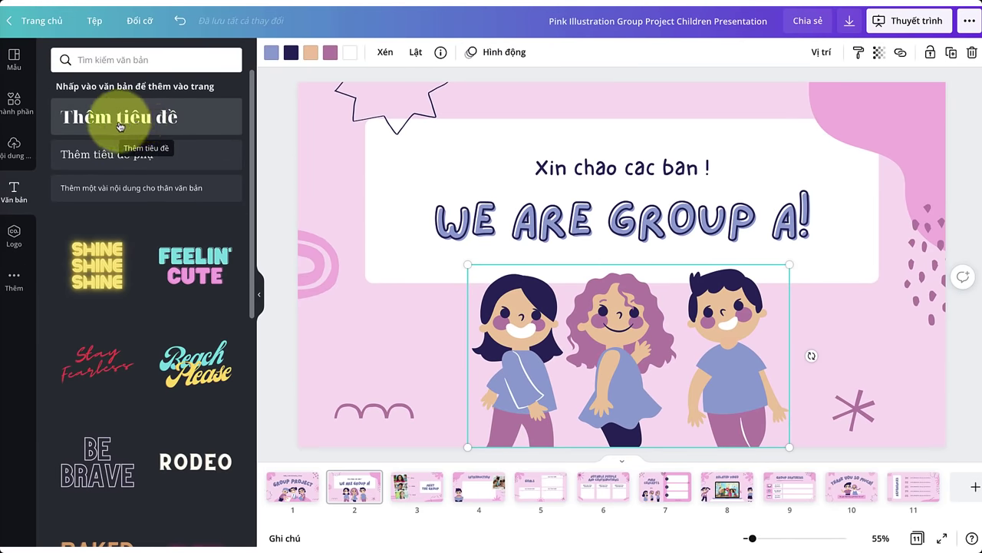
Step: Add the GLOW text preset and retype the headings as 'Xin chào !!!' and 'CHÚNG MÌNH LÀ NHÓM 1'
scroll(123, 230, down, 5)
click(197, 376)
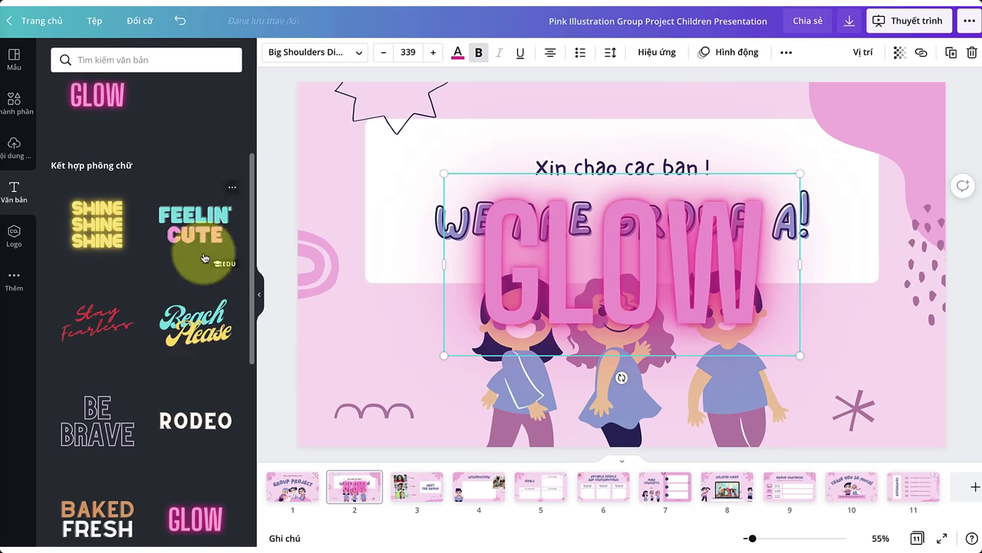
double_click(530, 200)
text(HE)
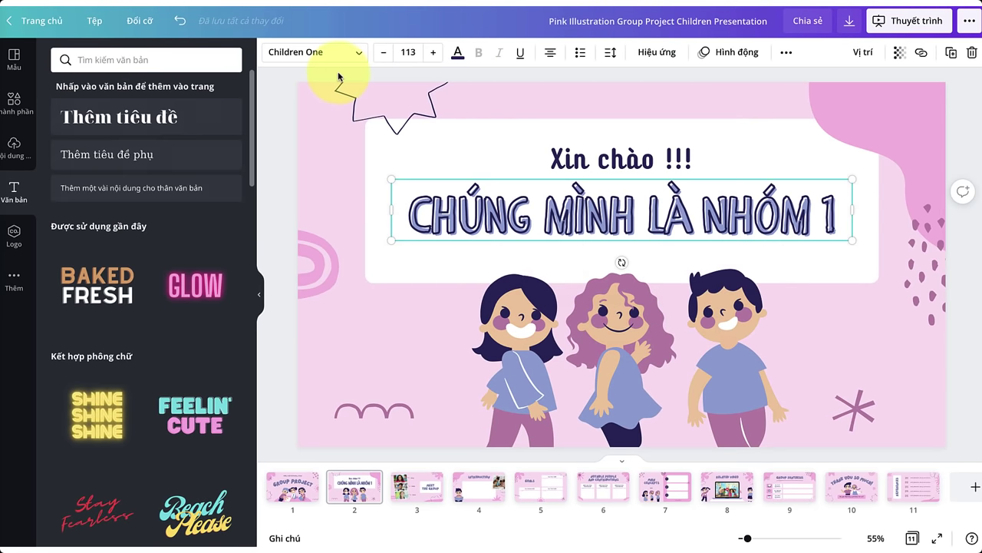
Step: Set the title font to Children One
click(345, 57)
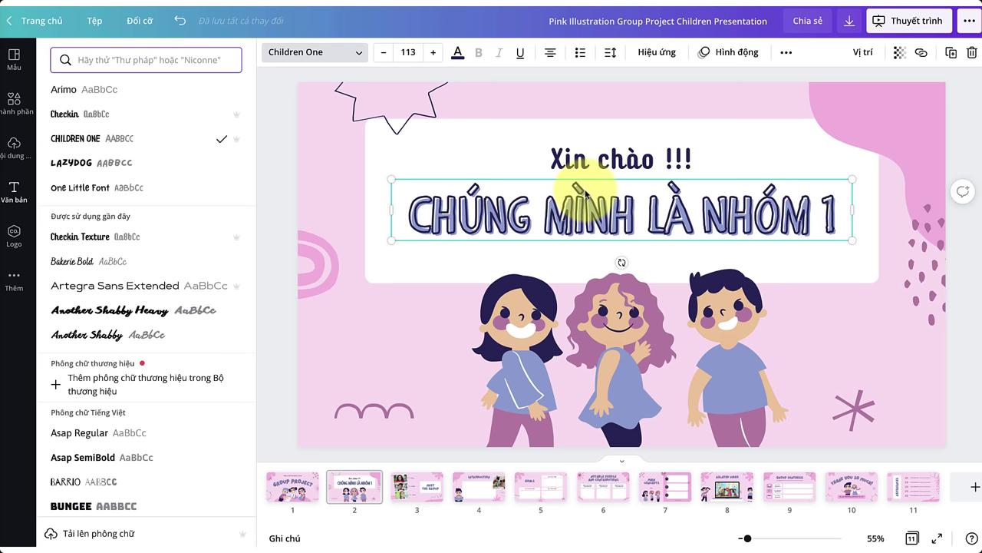
scroll(100, 507, down, 3)
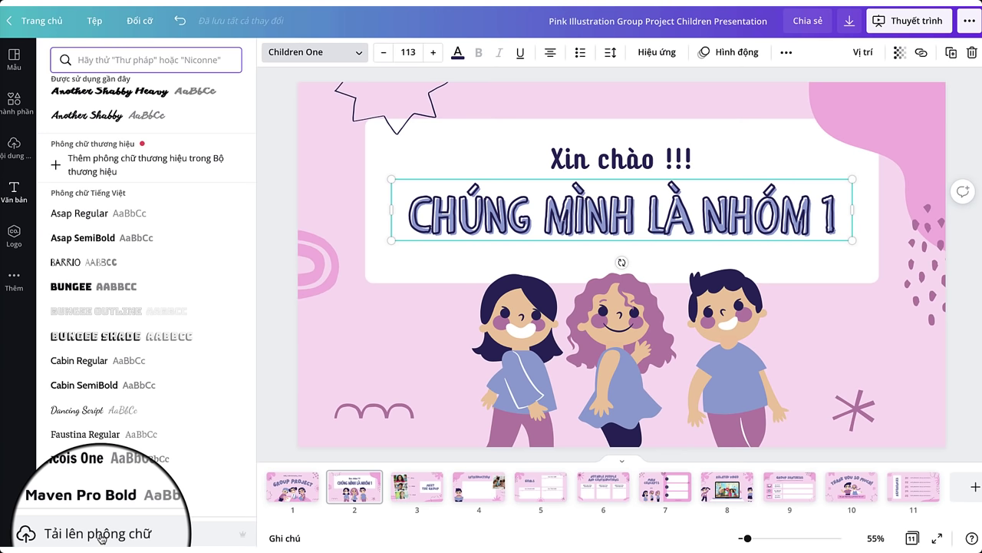
click(275, 61)
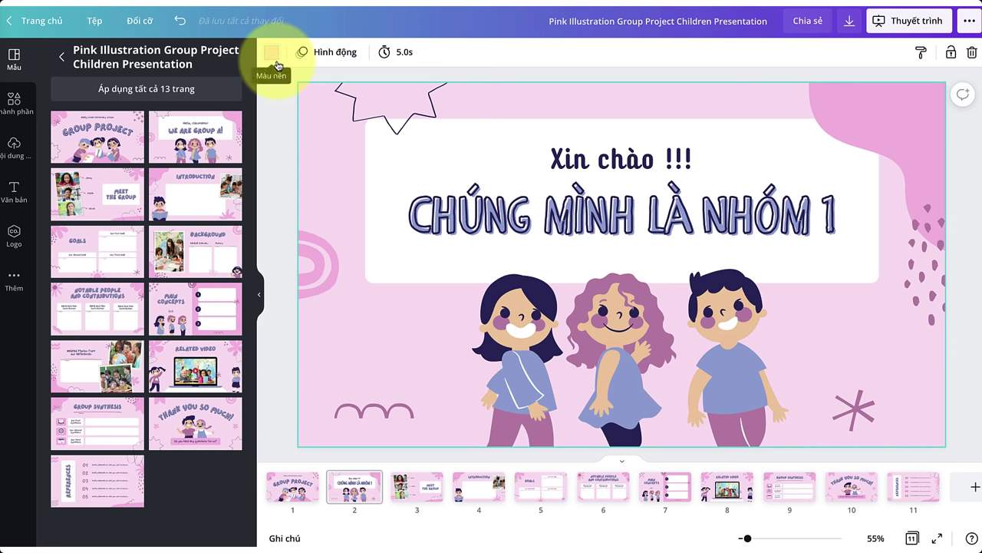
Step: Recolour slide 2's background after searching 'XANH', trying mint green and near-white before pale cream
click(507, 185)
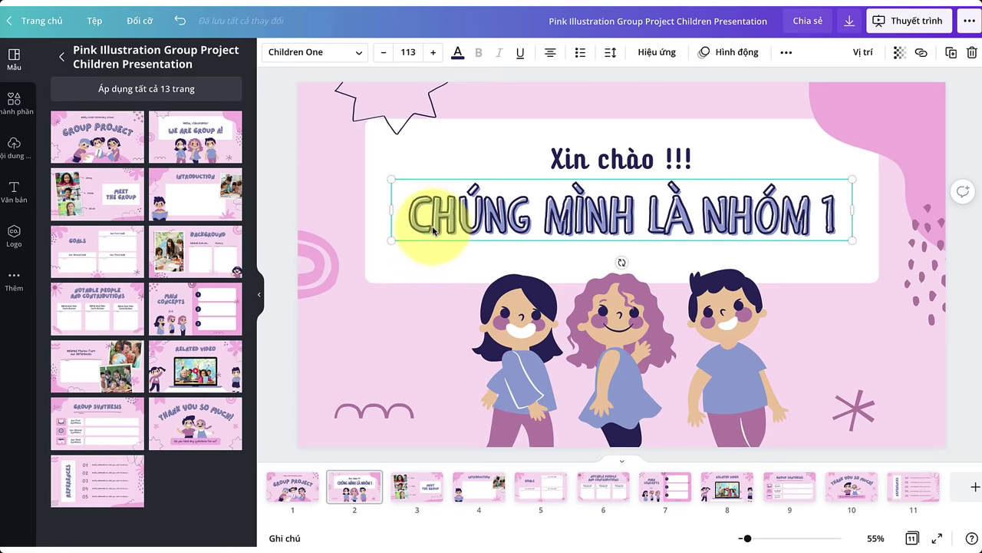
click(399, 264)
click(330, 206)
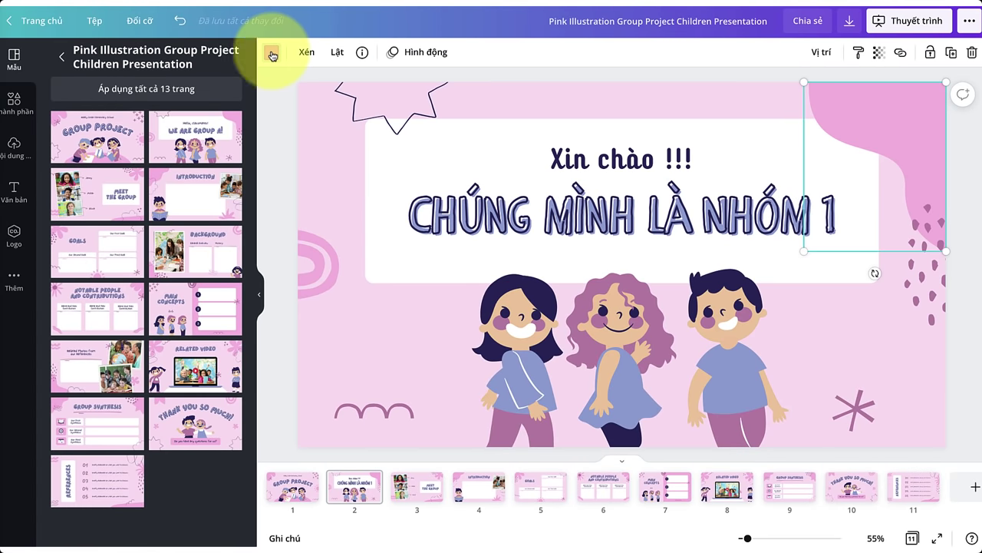
click(270, 51)
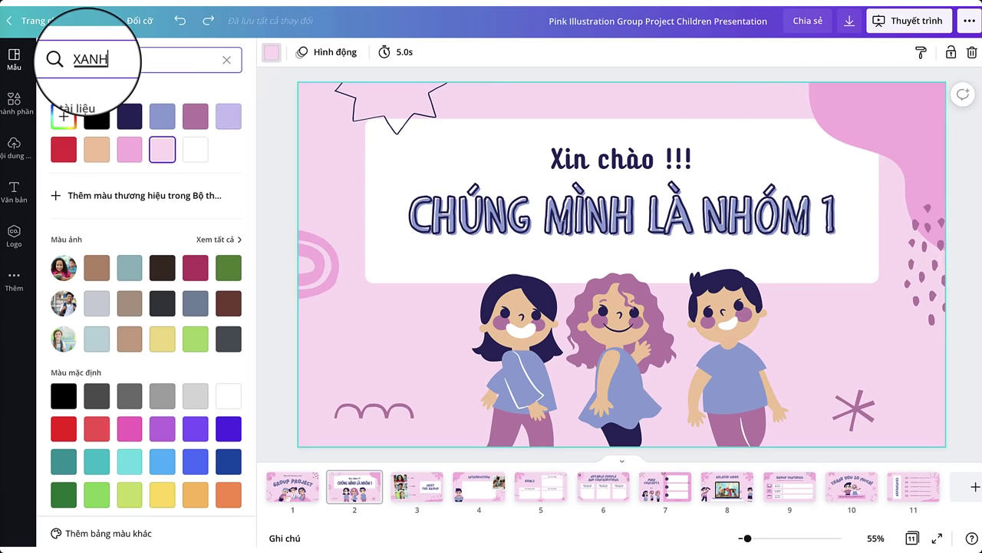
key(Return)
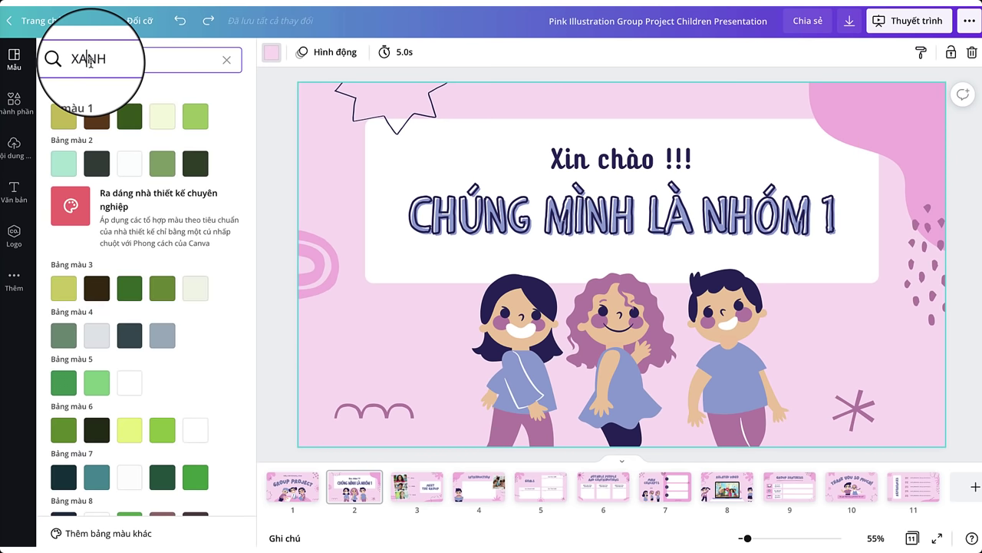
click(62, 167)
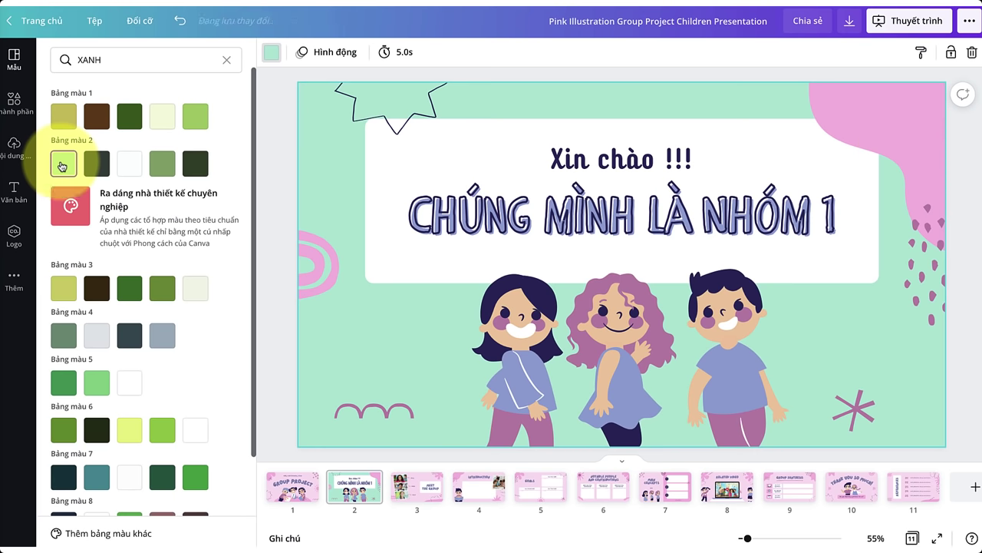
click(127, 165)
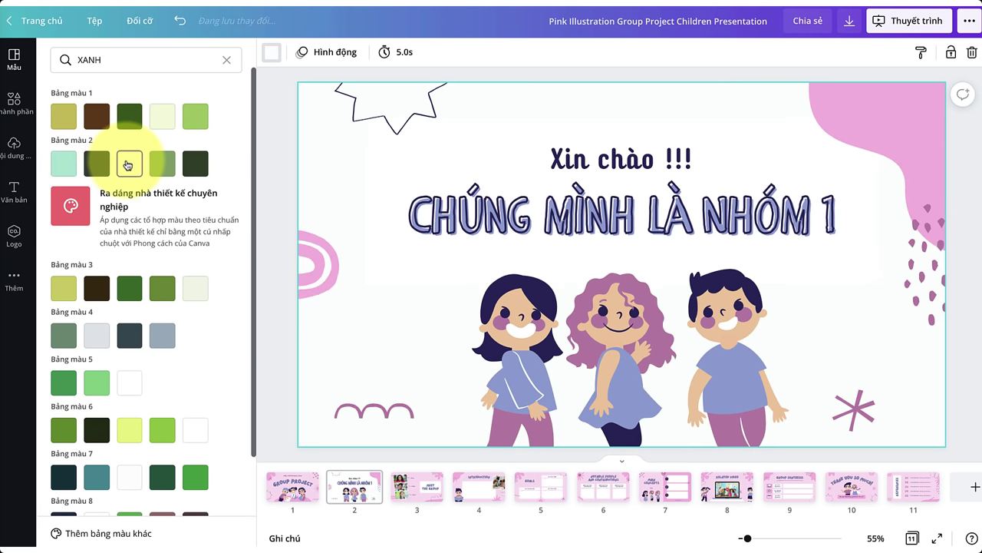
click(160, 129)
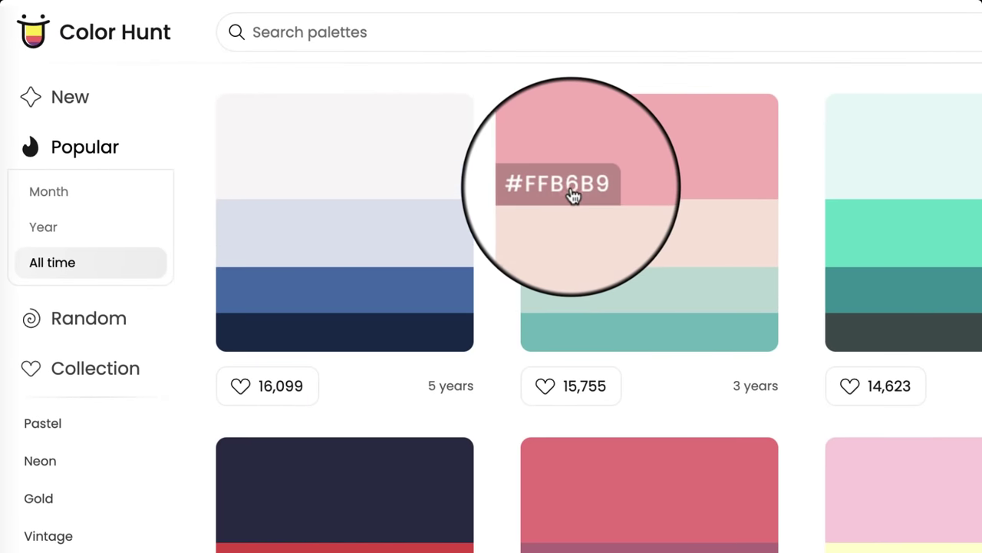
Step: Copy #FAE3D9 from a Color Hunt palette and apply it as slide 2's background
mouse_move(574, 265)
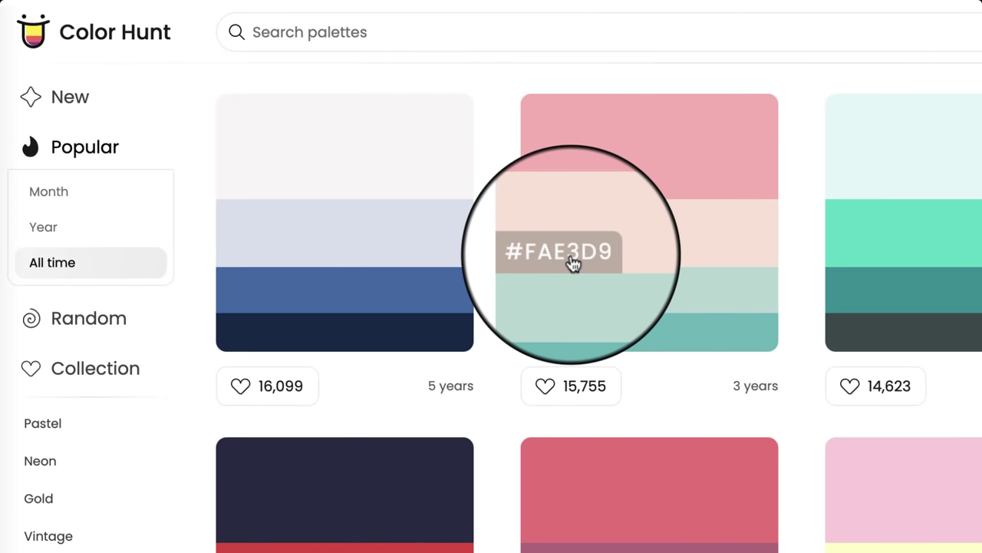
click(574, 263)
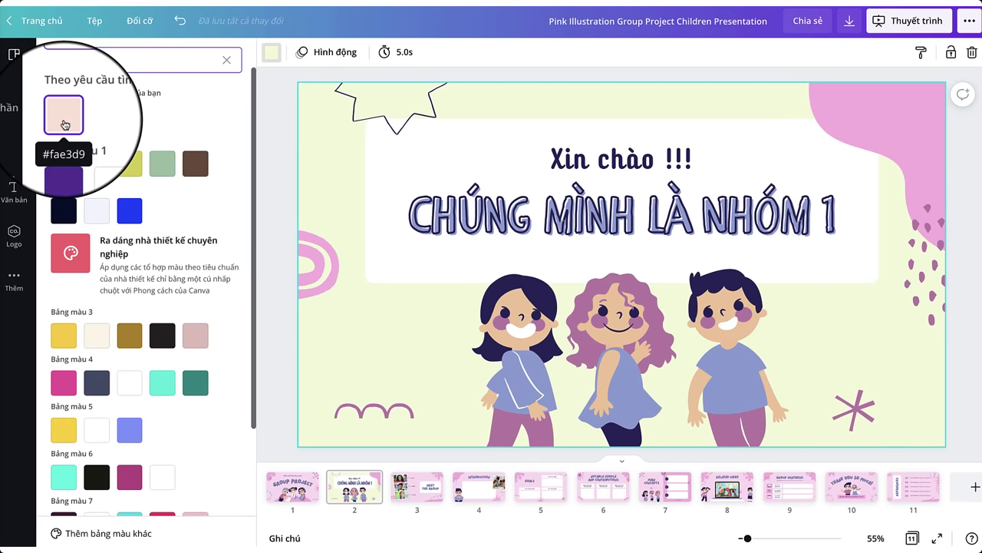
click(64, 123)
click(15, 152)
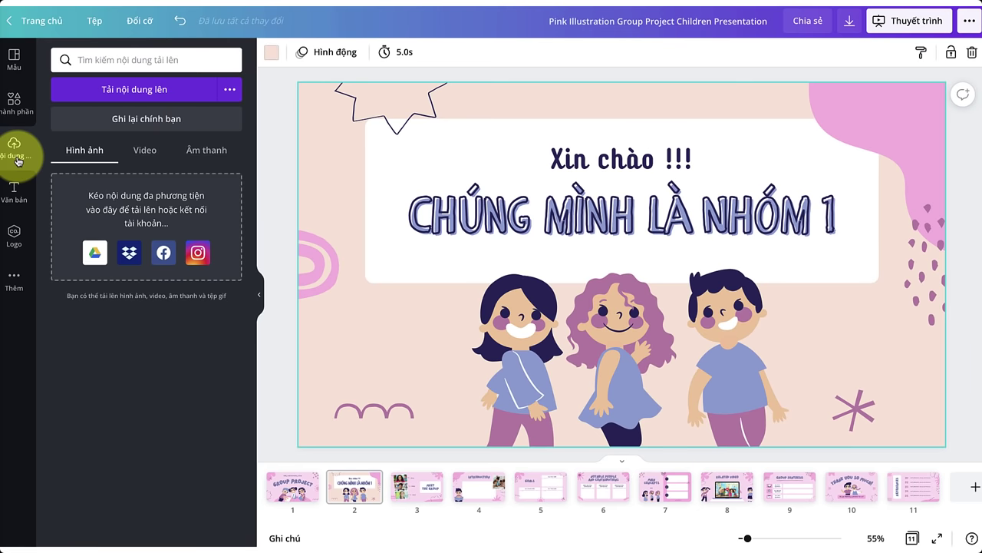
Step: Browse the uploaded videos and audio files in the Uploads panel
click(150, 150)
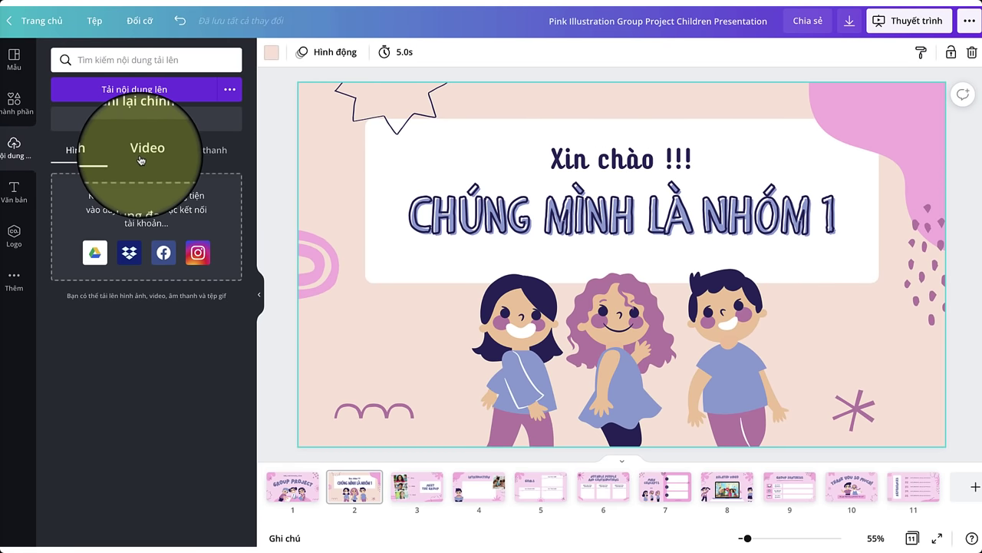
click(205, 151)
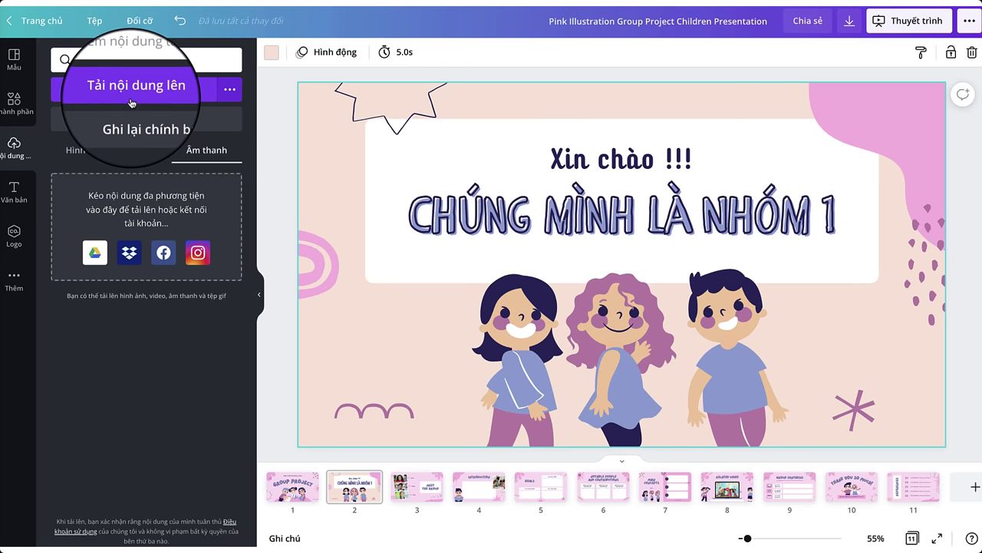
key(Escape)
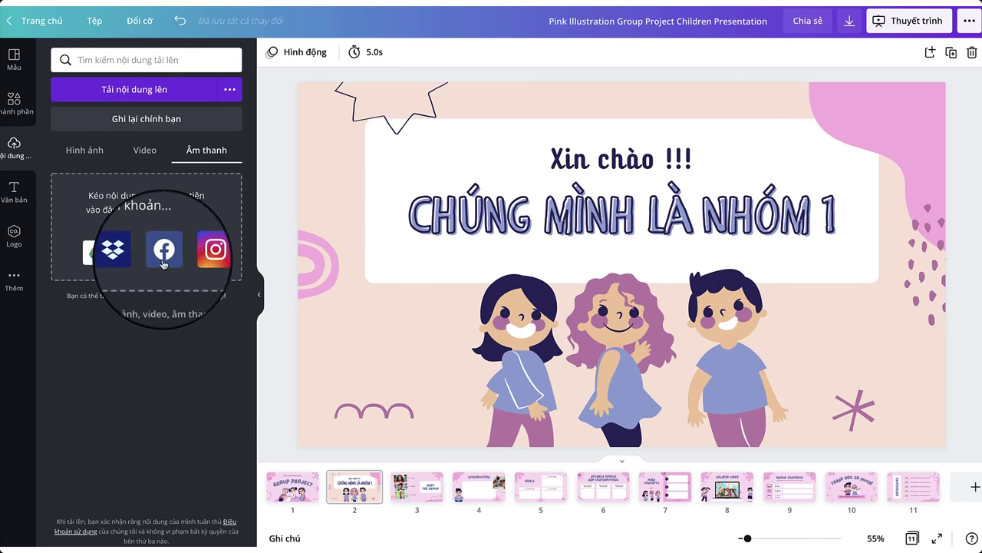
Step: Pin the Photos and Video apps from More to the side tools and open Photos
click(14, 281)
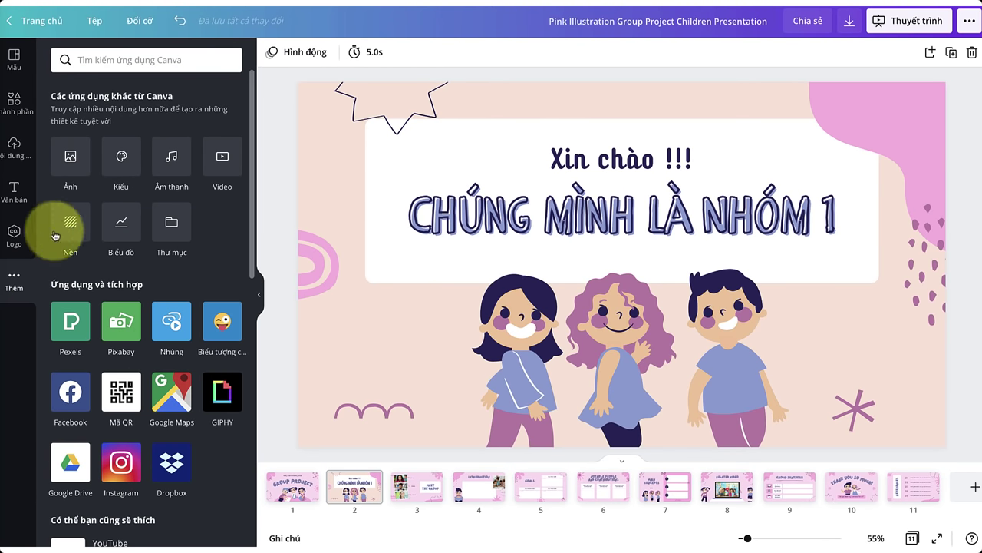
click(73, 168)
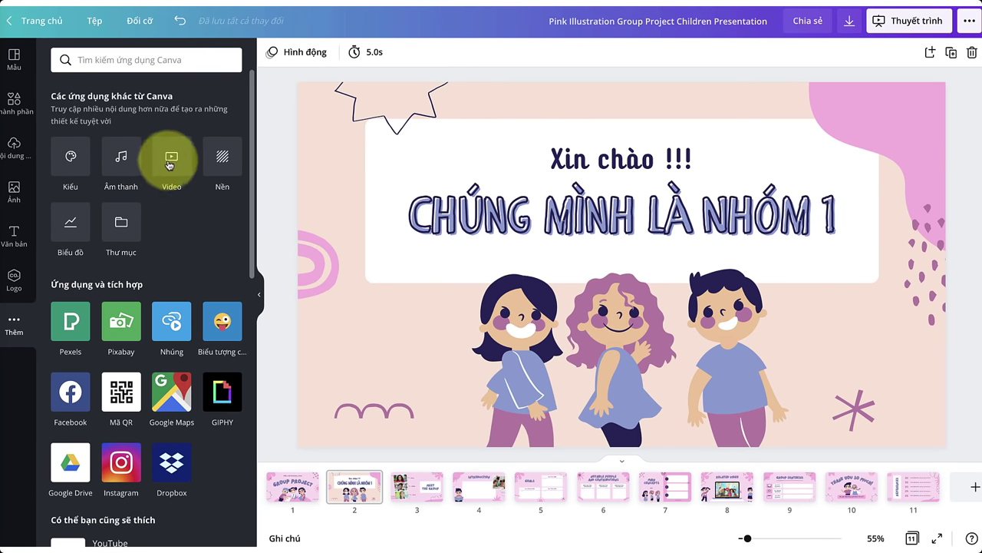
click(165, 158)
click(121, 161)
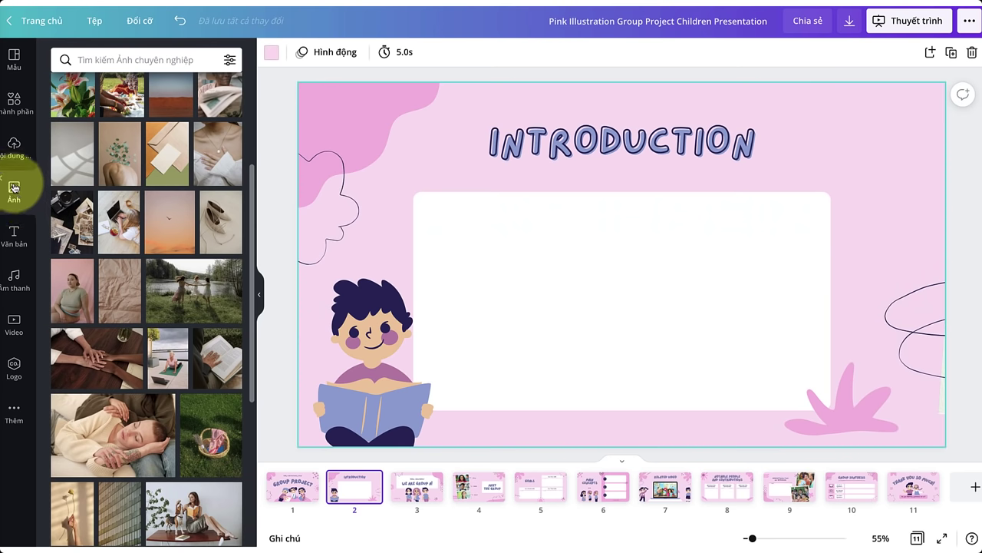
Step: Search stock photos for 'friends' and add a friends photo to the Introduction slide
click(138, 60)
text(friends)
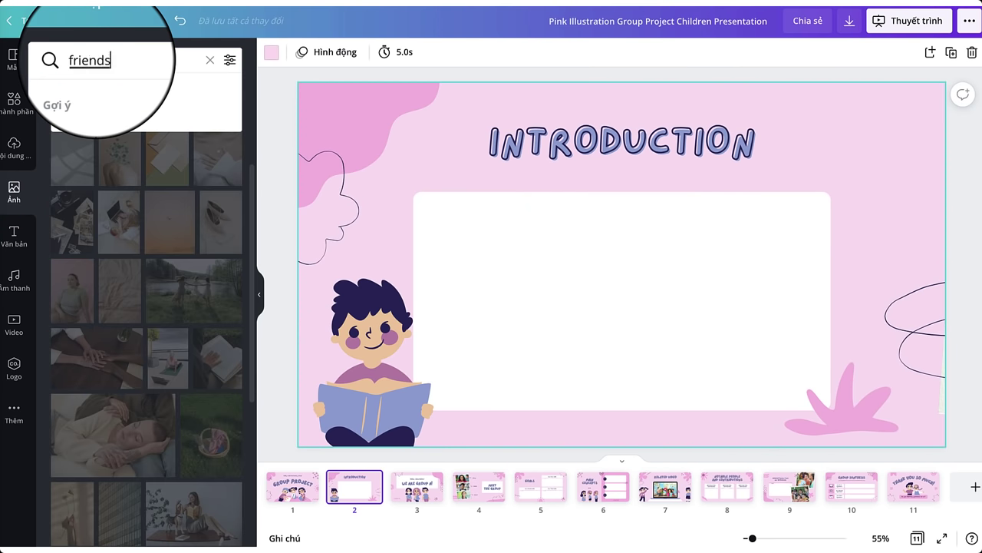
key(Return)
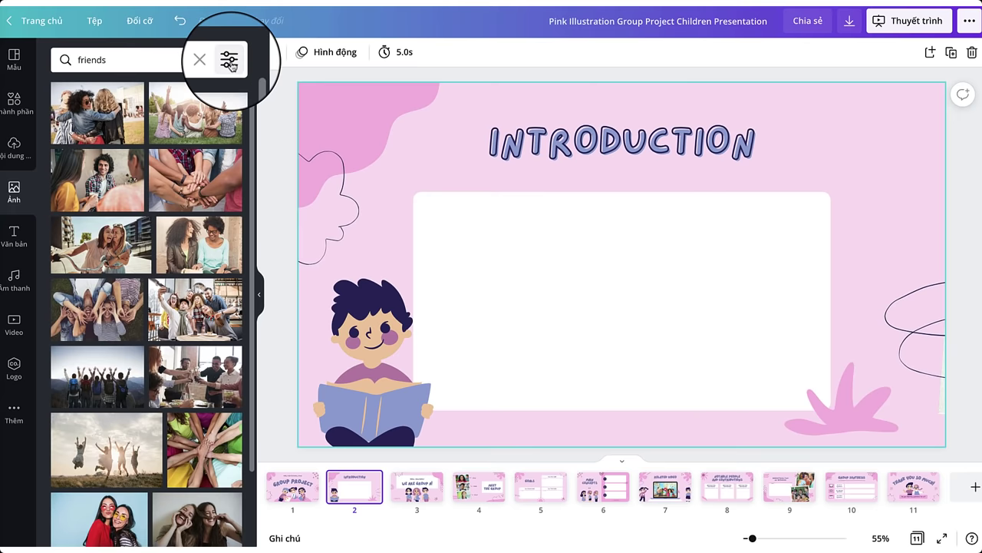
click(229, 62)
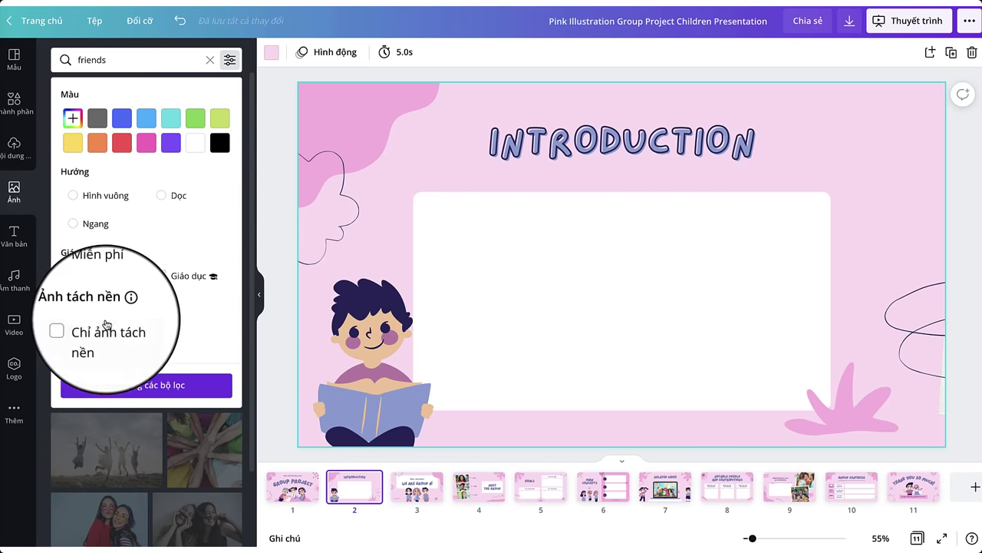
key(Escape)
click(100, 315)
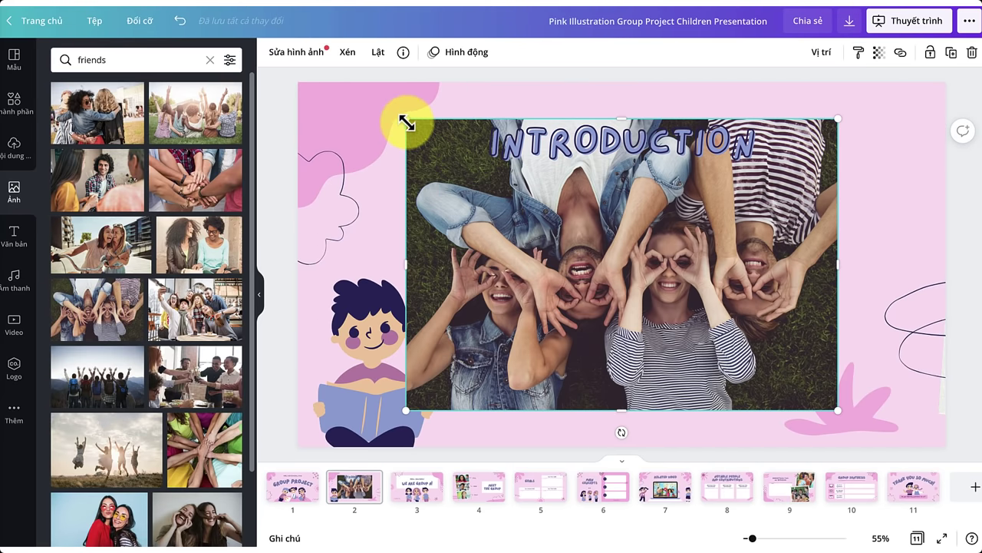
Step: Shrink the photo, move it over the frame's top-right edge, and tilt it about 15°
drag(406, 121, 651, 284)
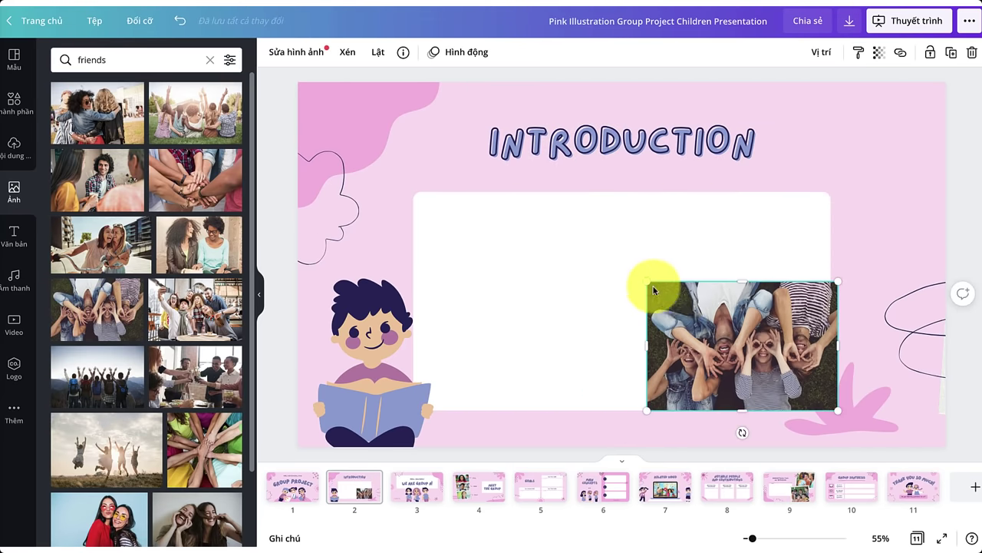
drag(745, 361, 800, 258)
drag(788, 319, 774, 318)
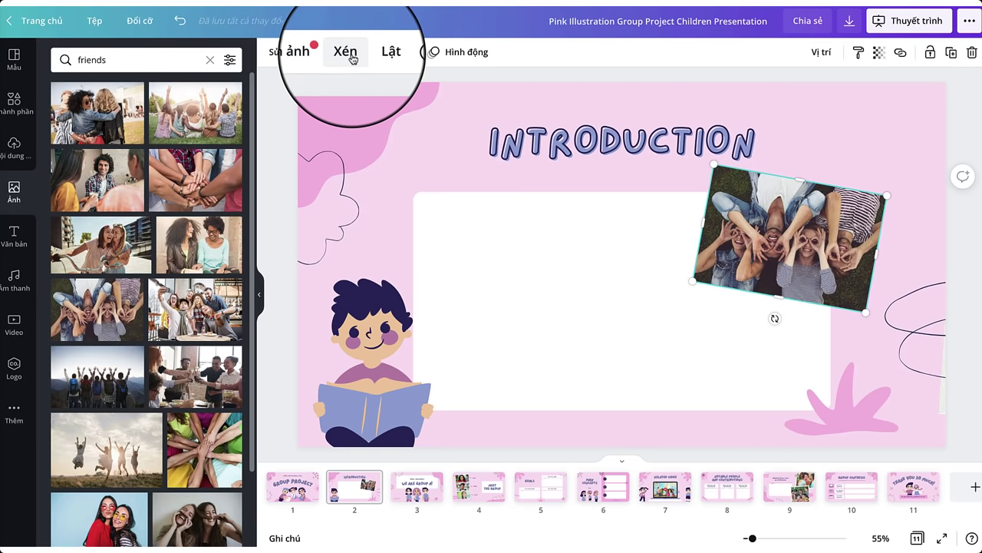
Step: View the friends photo's adjustment sliders, then browse its filters and effects
click(304, 54)
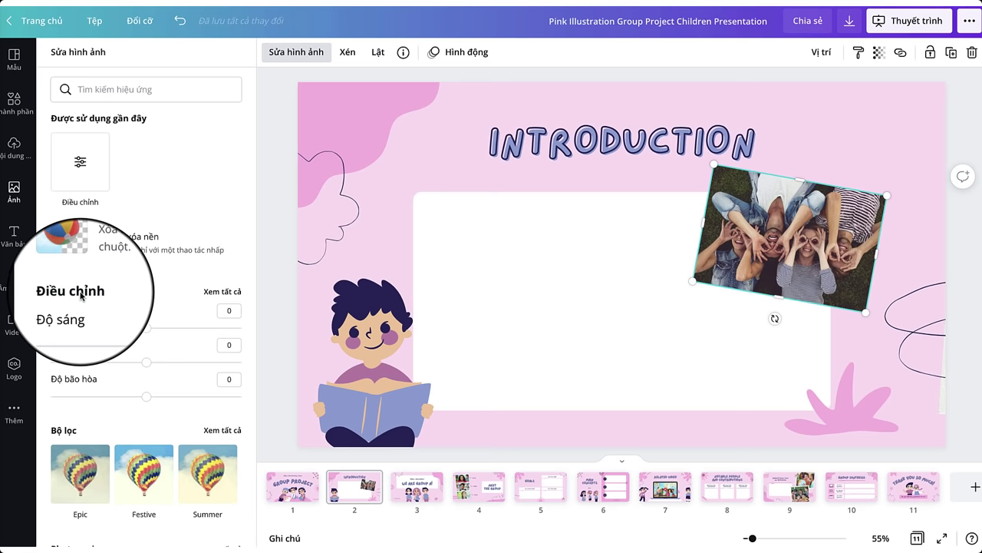
click(80, 161)
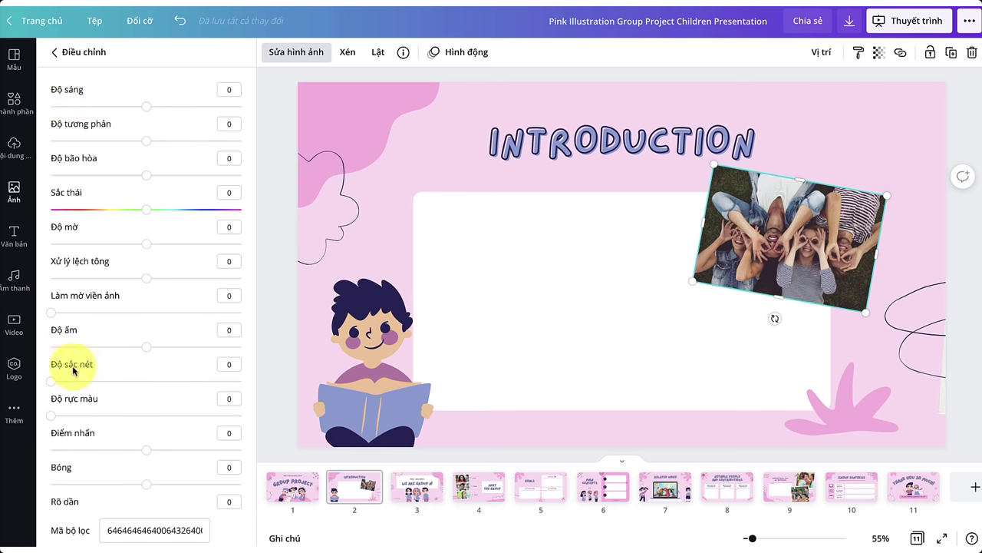
click(53, 52)
scroll(84, 279, down, 5)
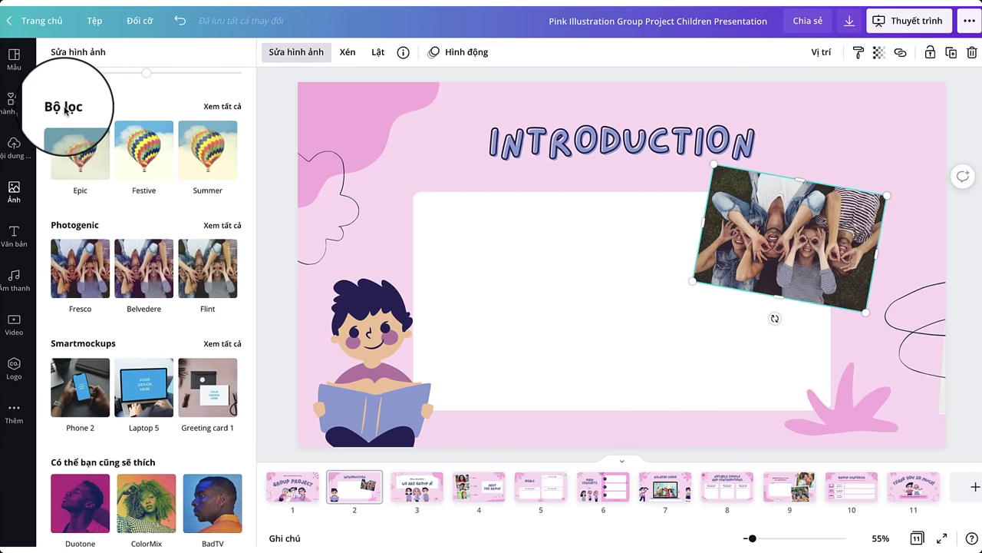
scroll(73, 153, down, 4)
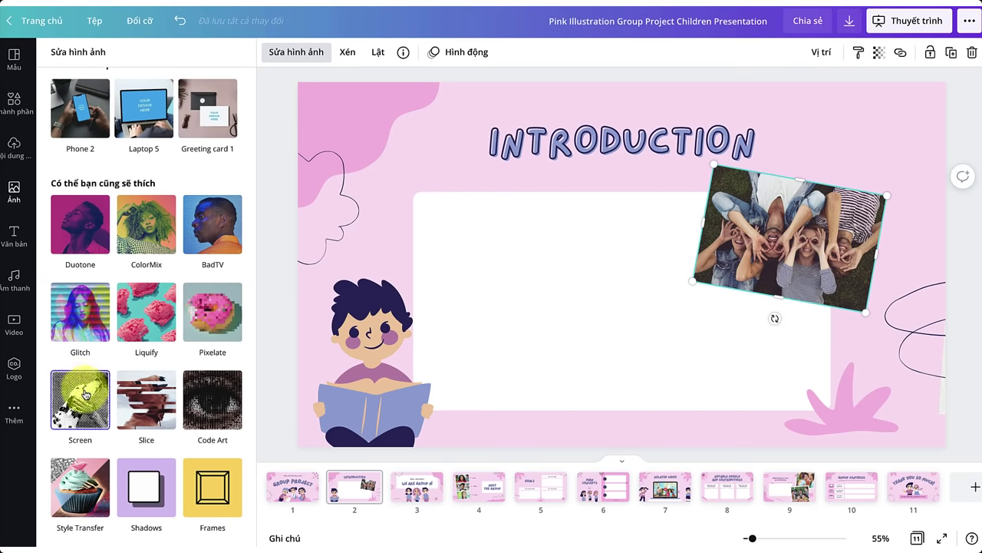
scroll(146, 322, up, 10)
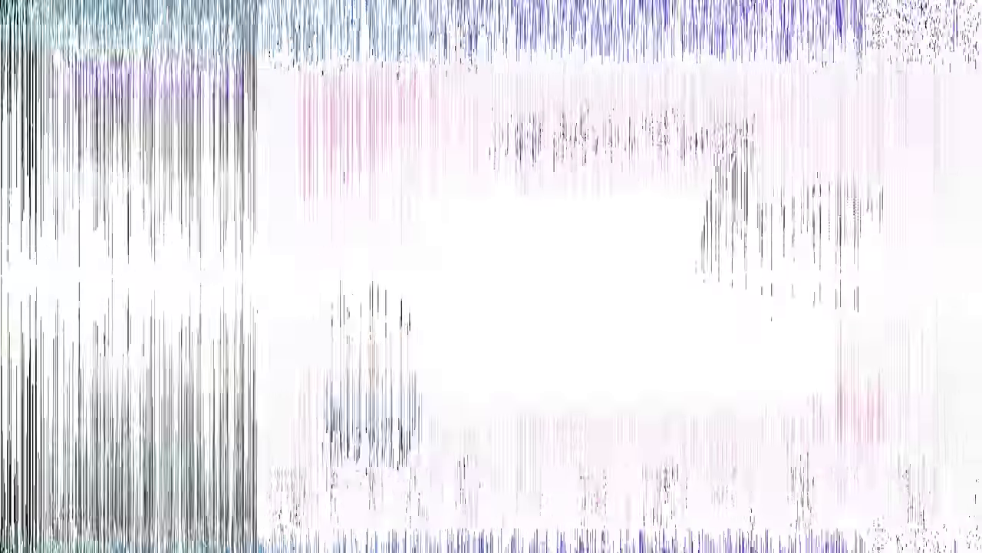
Step: Add the laptop video-call clip, fit it into the white frame, and trim its start
click(14, 330)
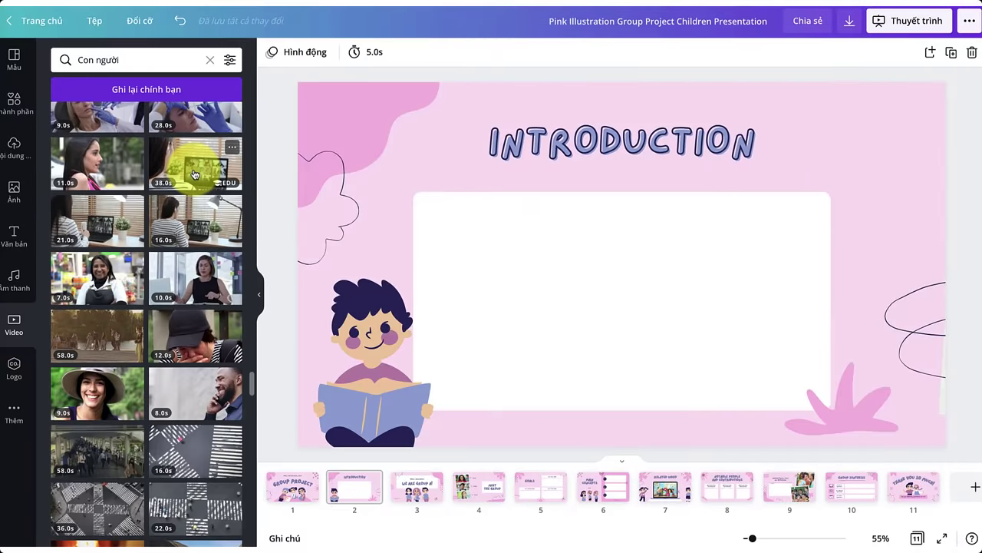
click(191, 168)
drag(365, 123, 680, 297)
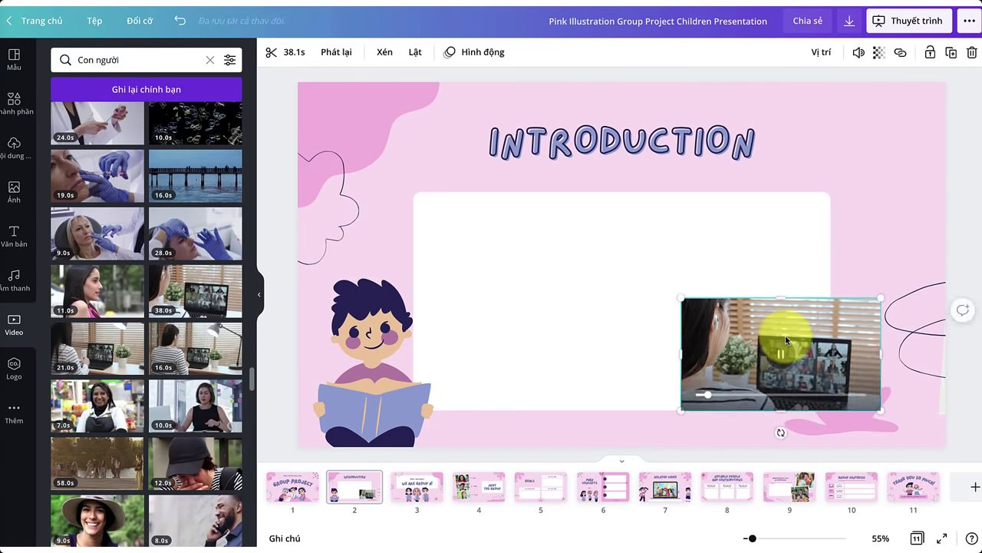
drag(782, 320, 644, 305)
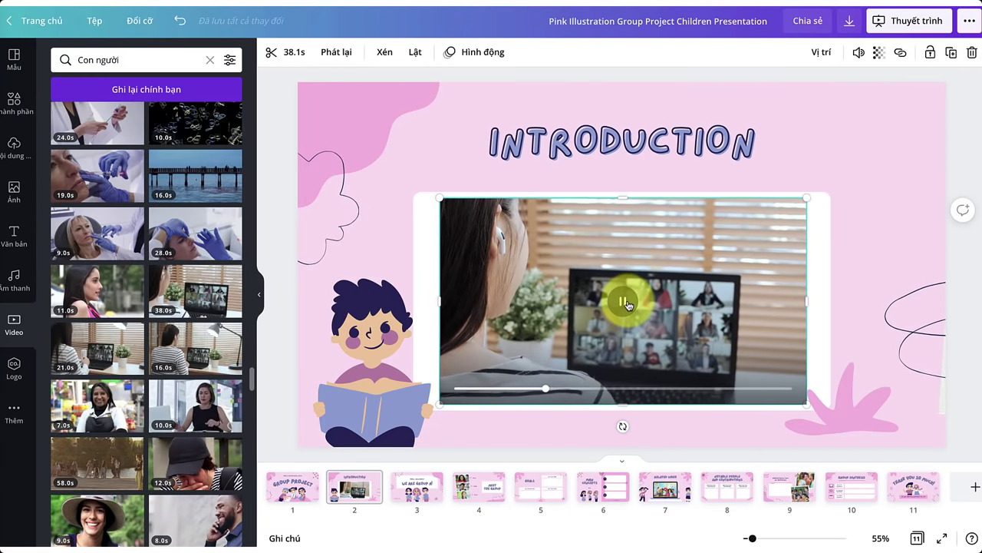
click(288, 52)
drag(323, 62, 482, 61)
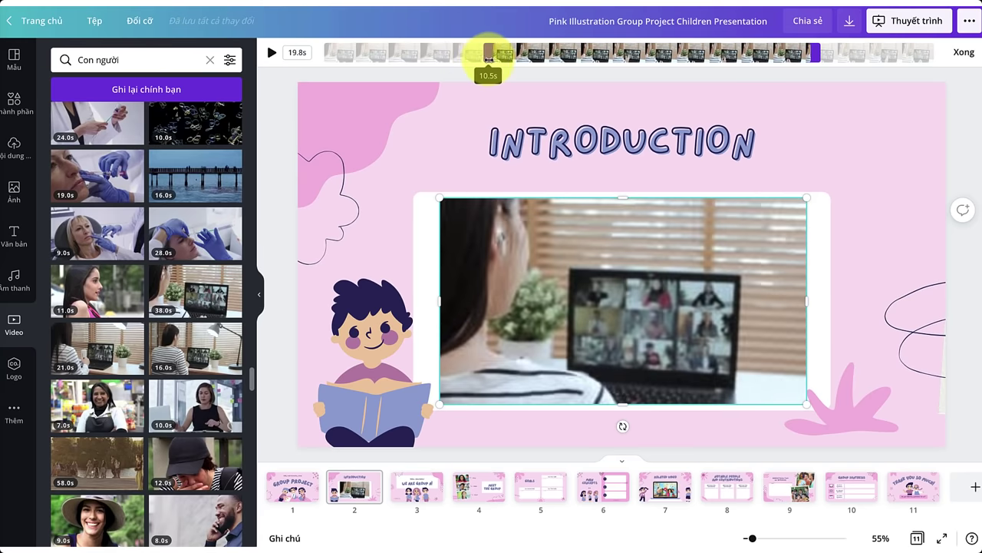
key(Escape)
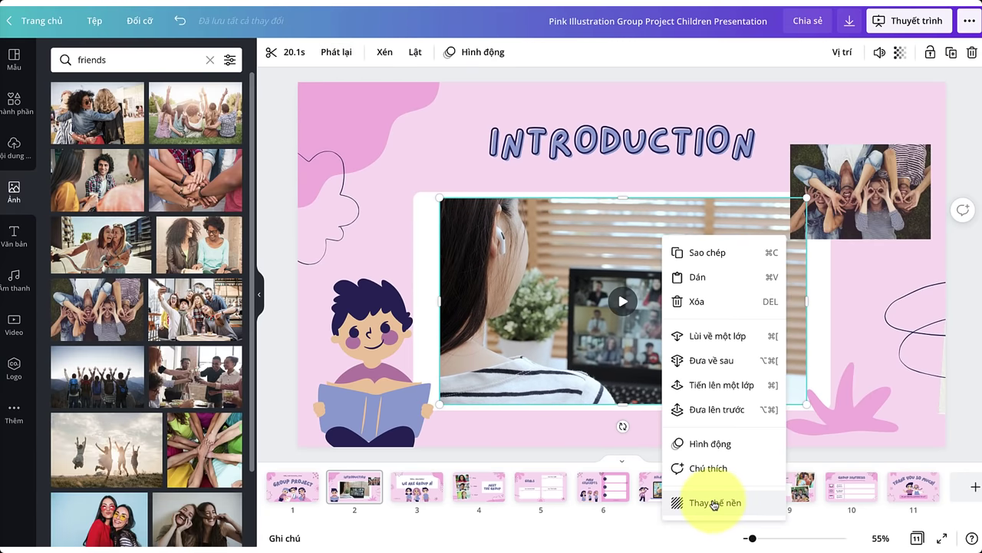
Step: Make the friends photo the slide background with Thay thế nền
right_click(837, 196)
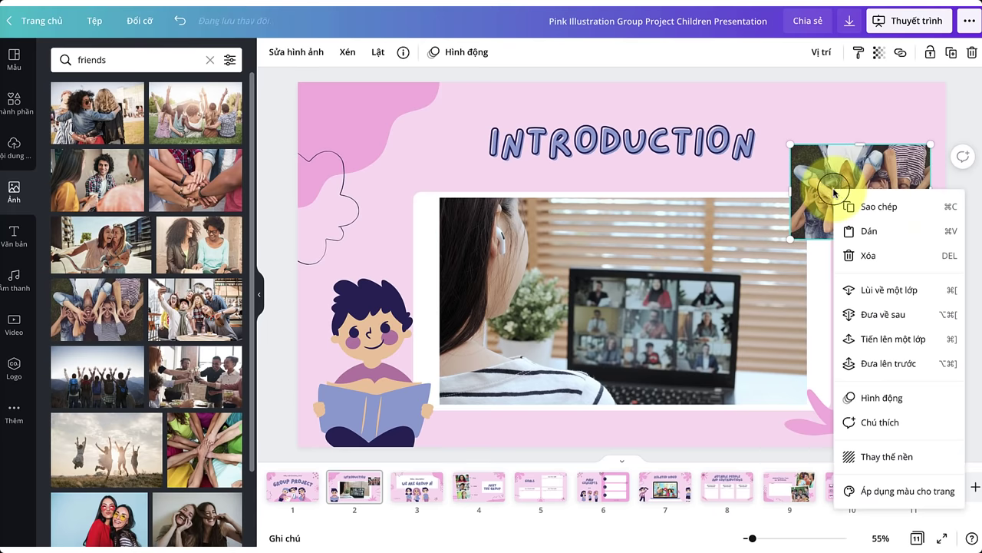
click(884, 460)
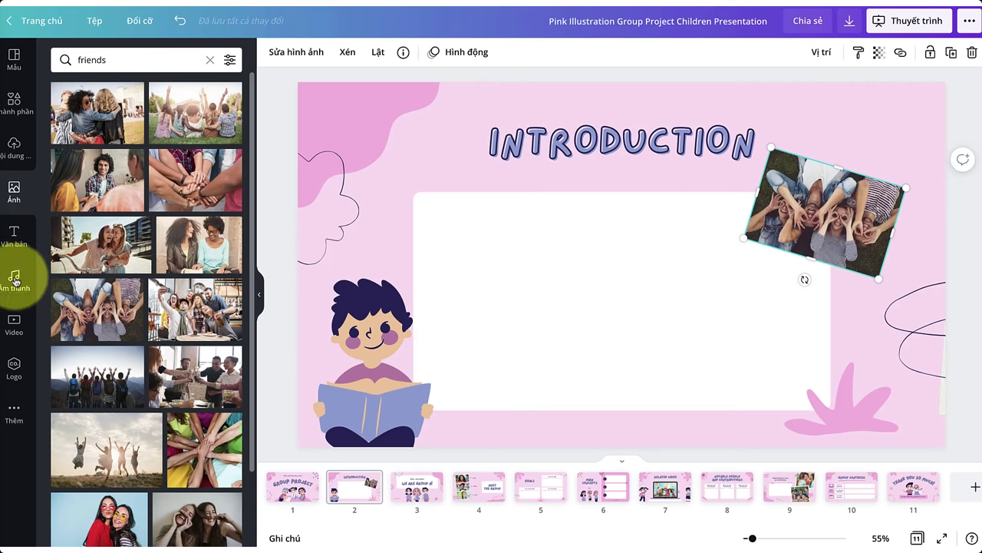
click(14, 281)
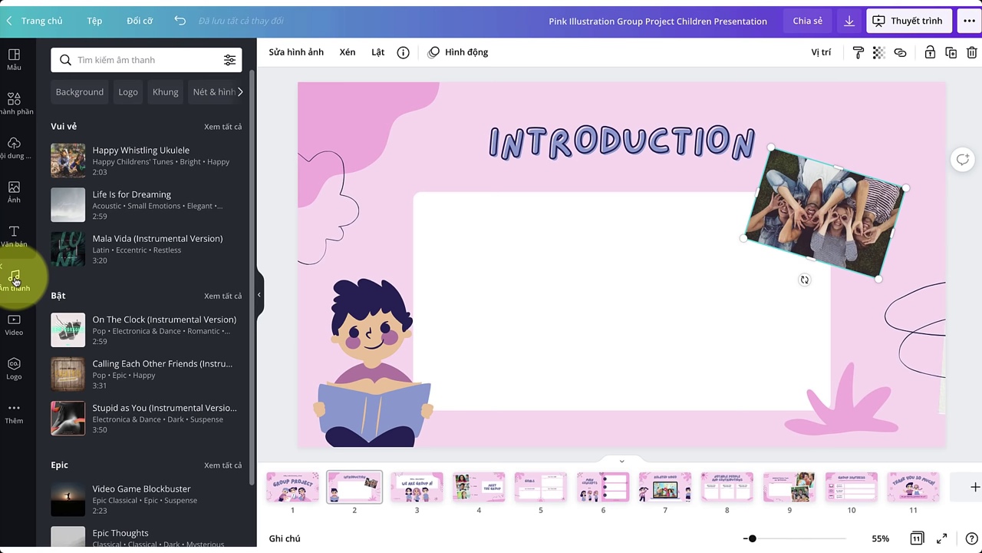
Step: Add Happy Whistling Ukulele to the design, starting 17.4 s into the track
click(159, 160)
click(950, 53)
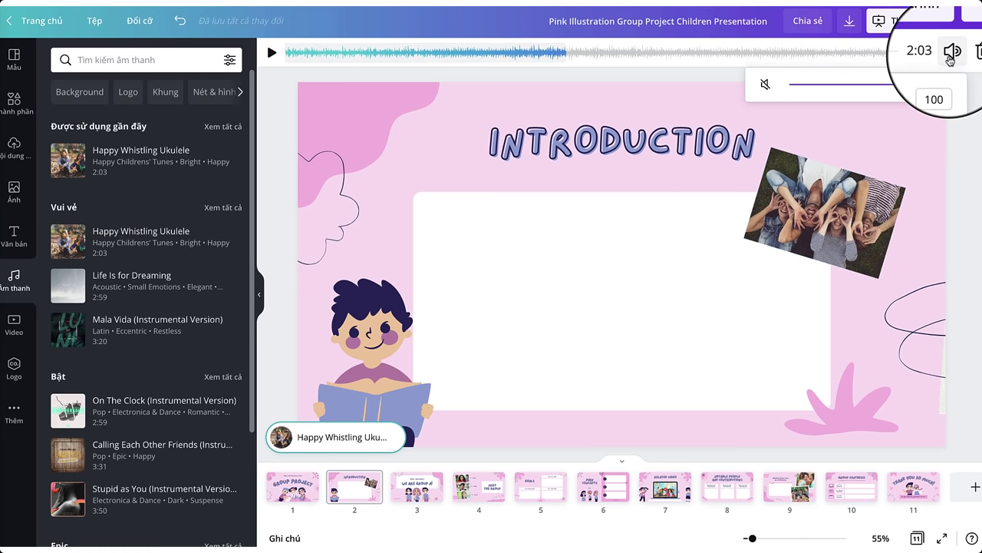
drag(562, 53, 608, 55)
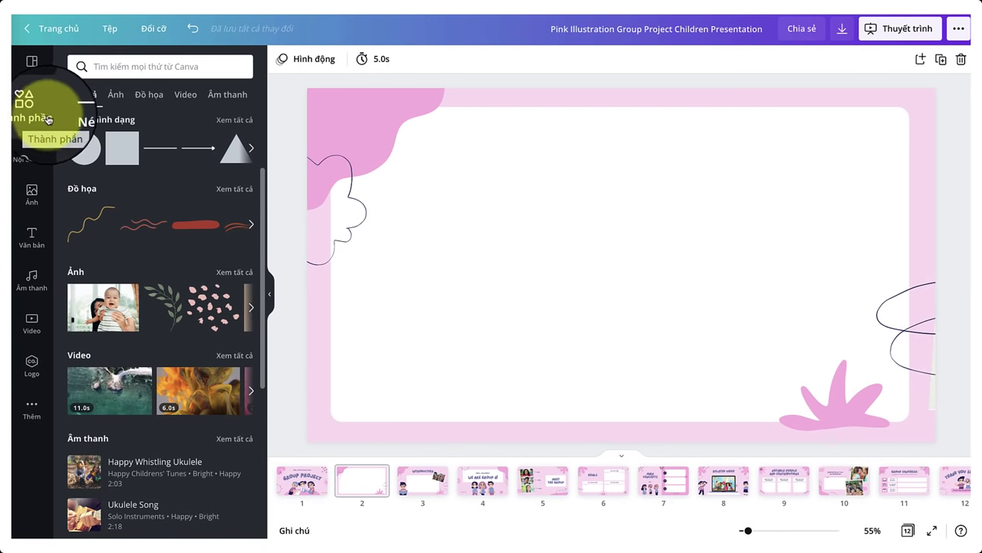
Step: Add the boy-with-checklist notebook sticker and a floral arrangement from Graphics to slide 2
click(87, 190)
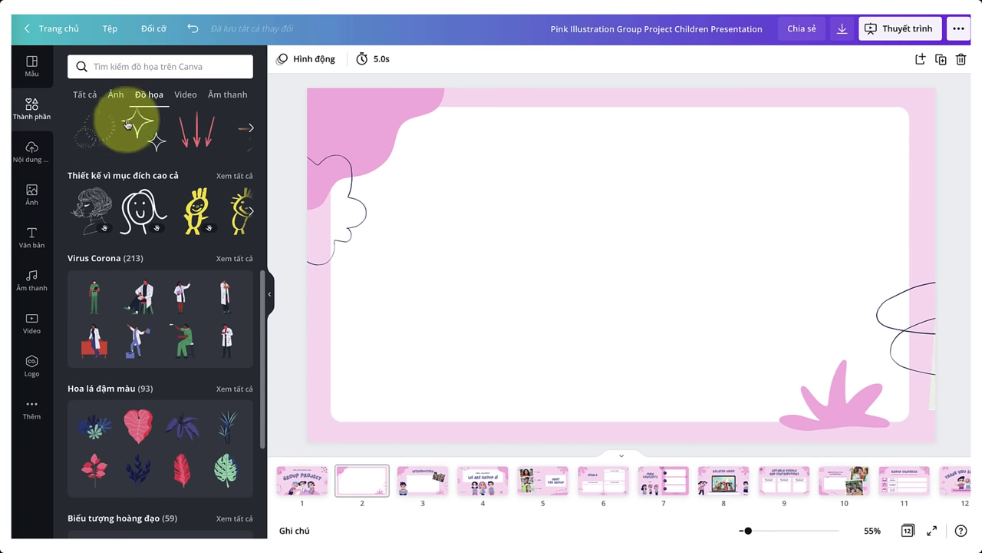
scroll(146, 261, down, 7)
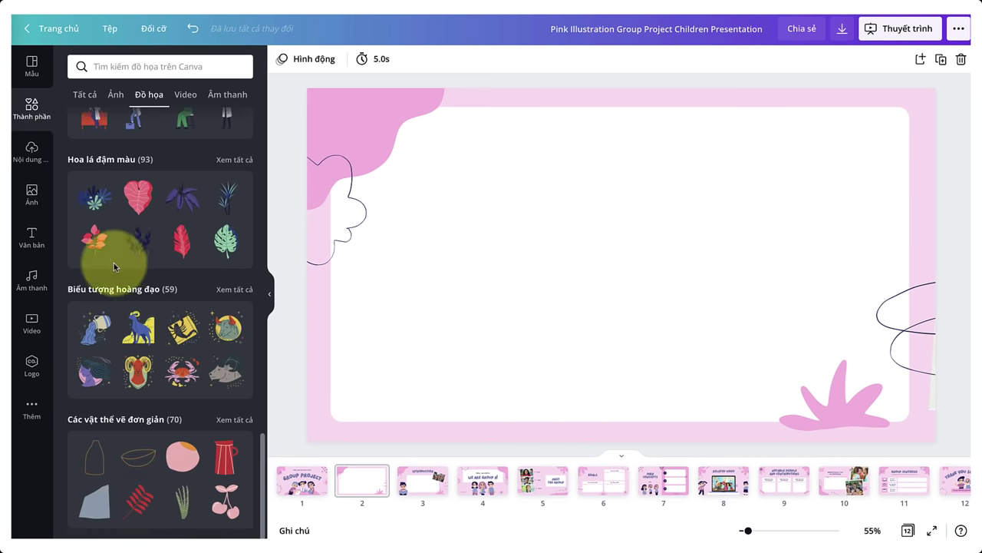
scroll(114, 262, down, 7)
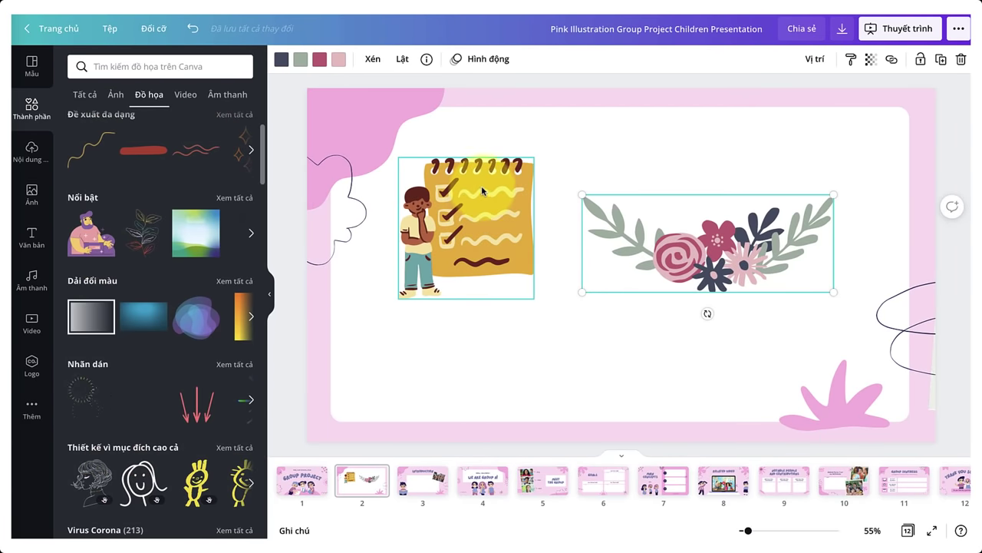
click(482, 191)
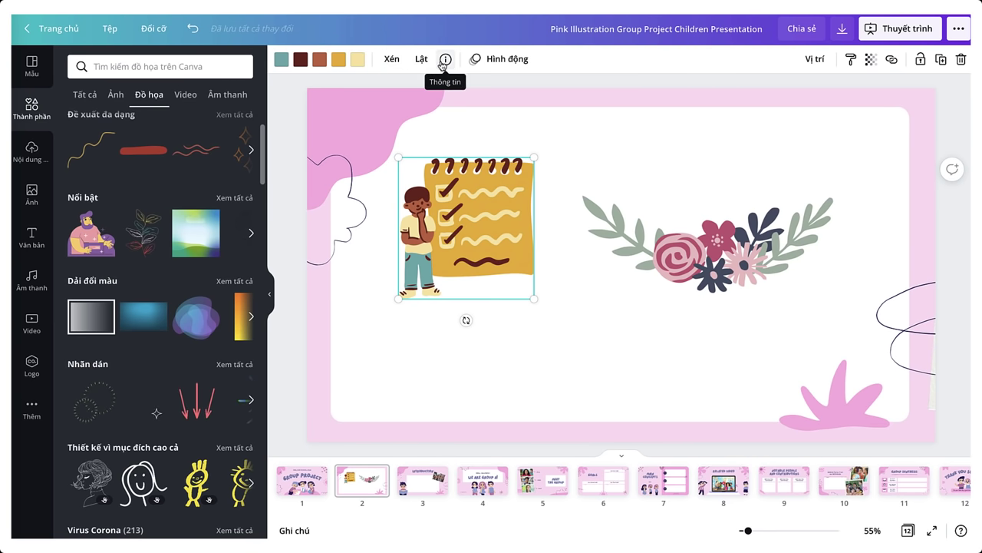
key(Tab)
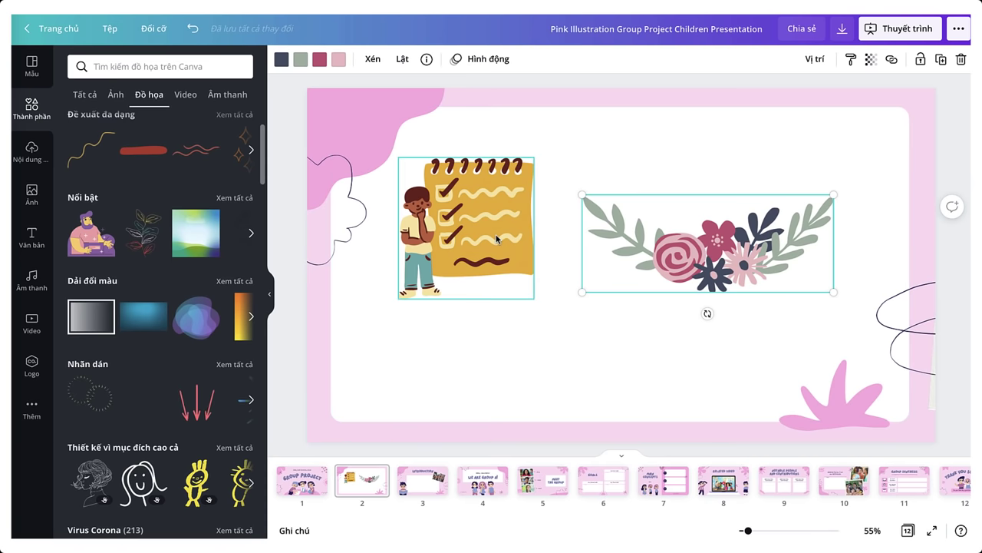
click(497, 239)
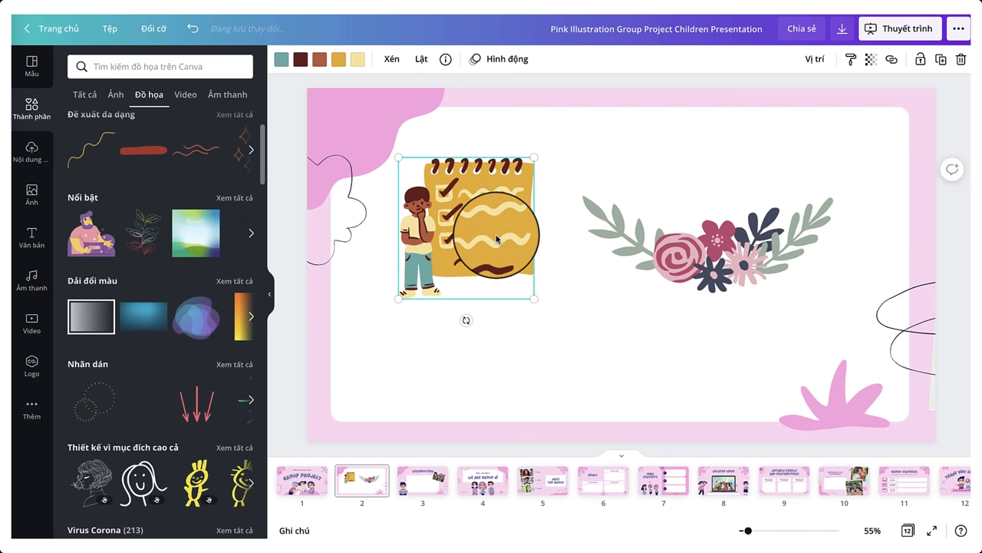
Step: View the checklist illustration's details, its similar stickers and the flower creator's other graphics
click(445, 60)
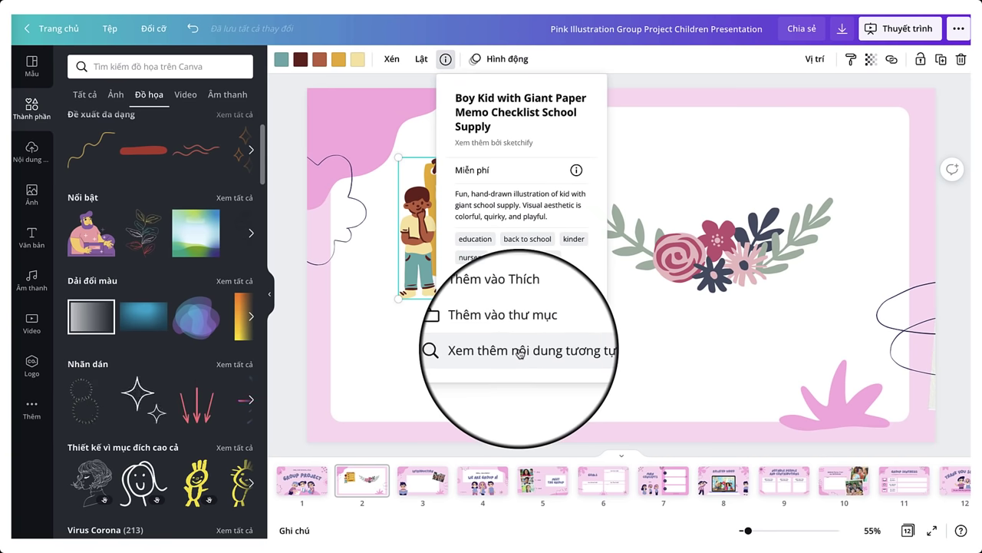
click(521, 351)
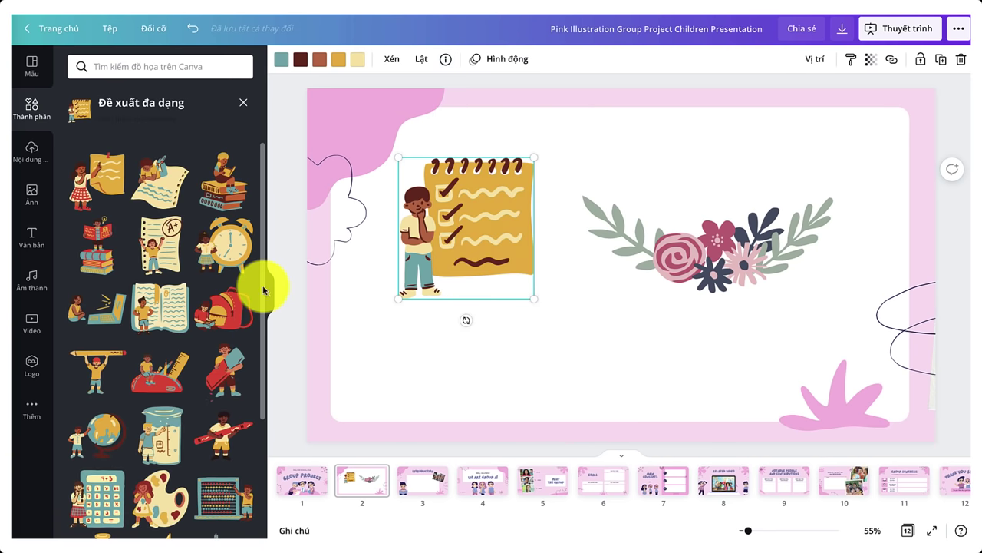
scroll(158, 344, down, 3)
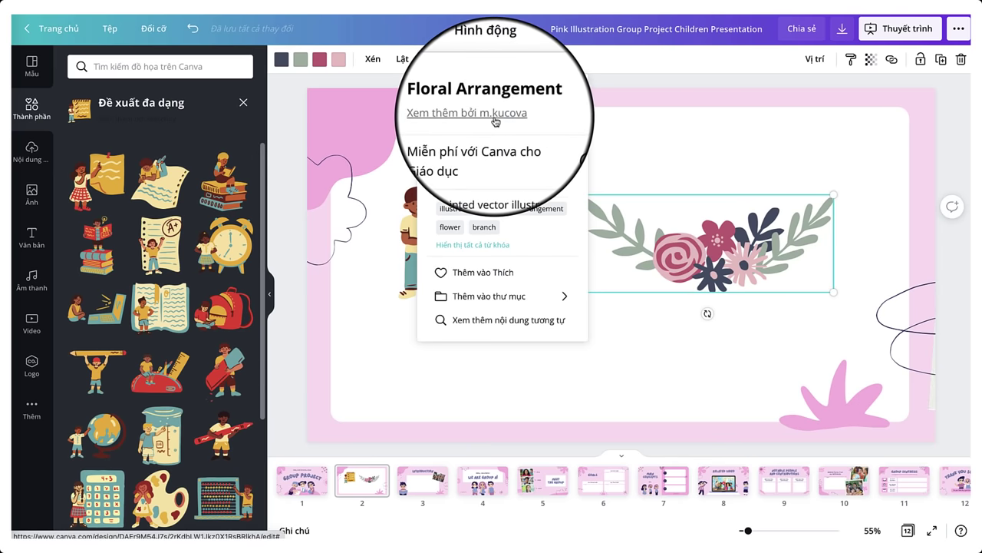
click(493, 116)
scroll(161, 277, down, 5)
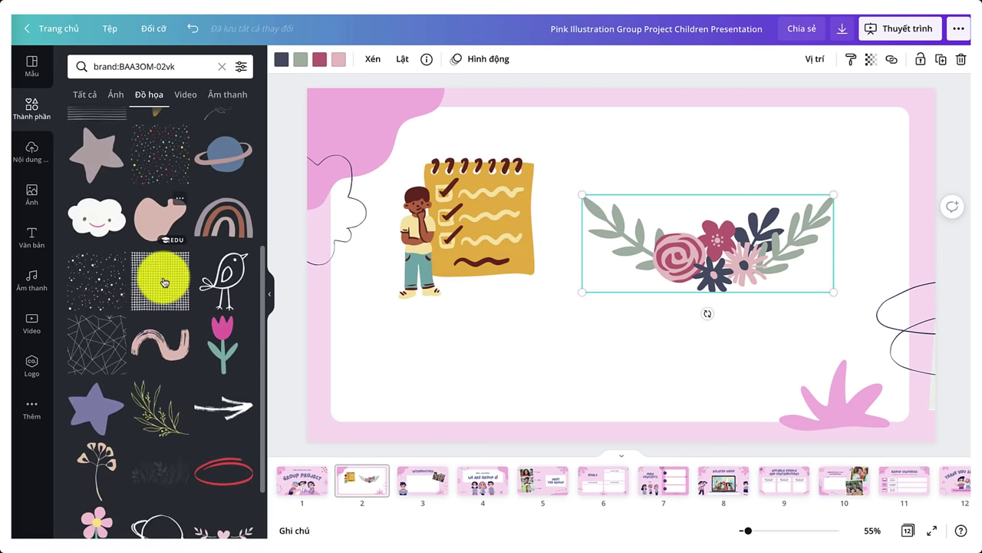
scroll(162, 283, down, 5)
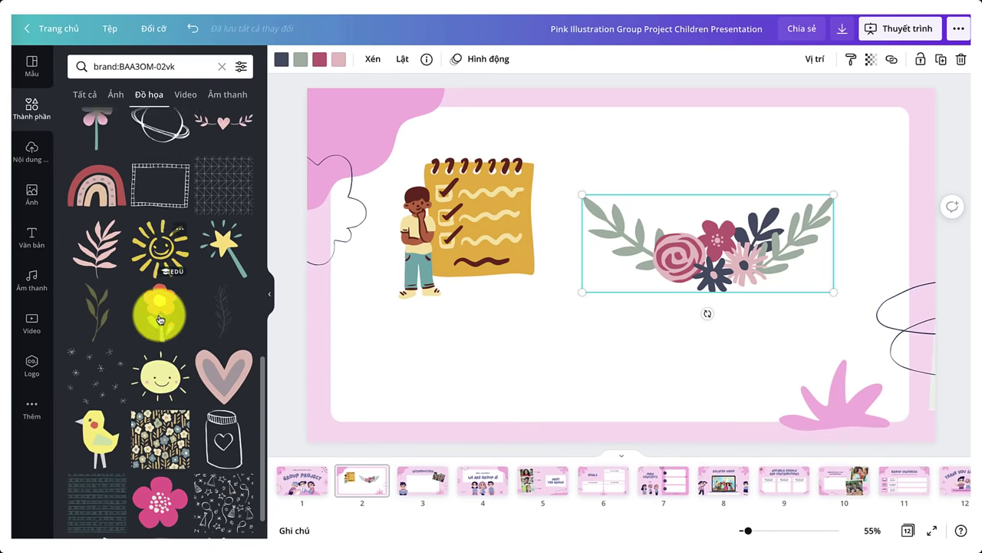
scroll(160, 319, down, 6)
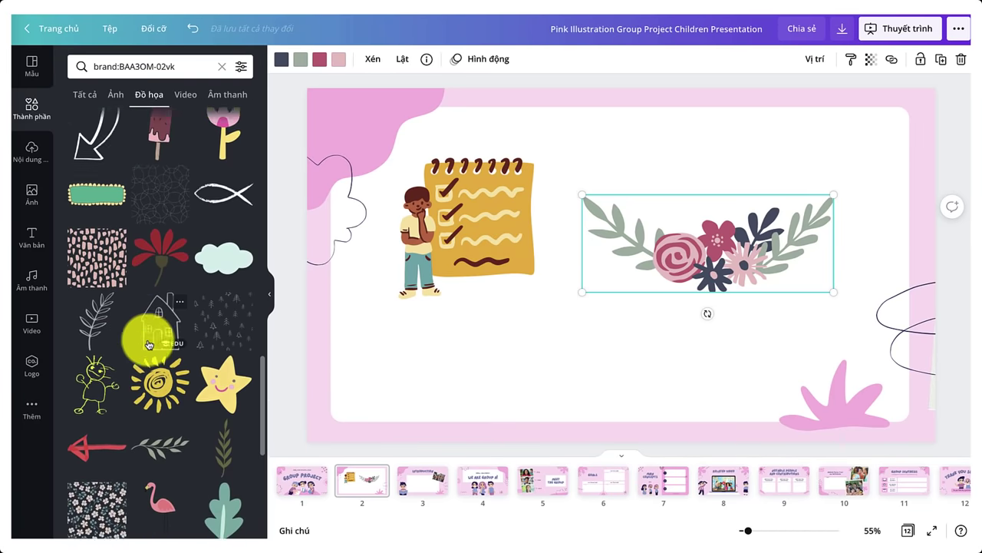
scroll(149, 344, down, 6)
Step: Inspect the Floral Arrangement's details and full keyword tags, then clear the creator search
click(427, 59)
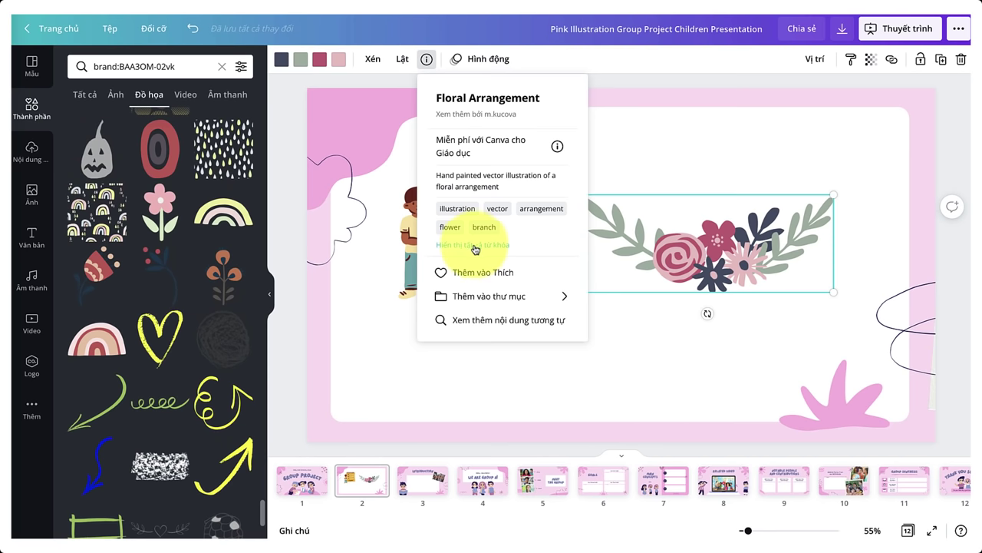
click(474, 246)
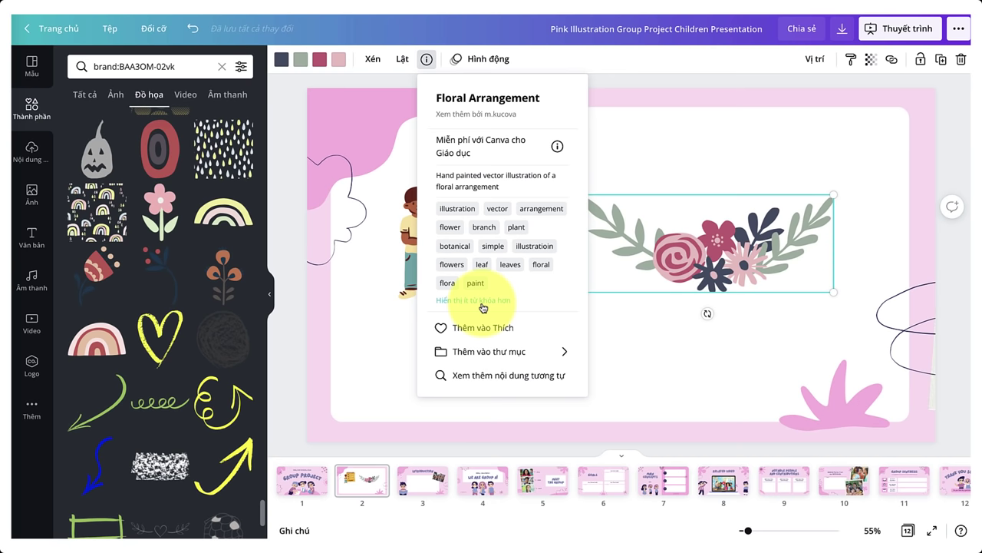
click(222, 66)
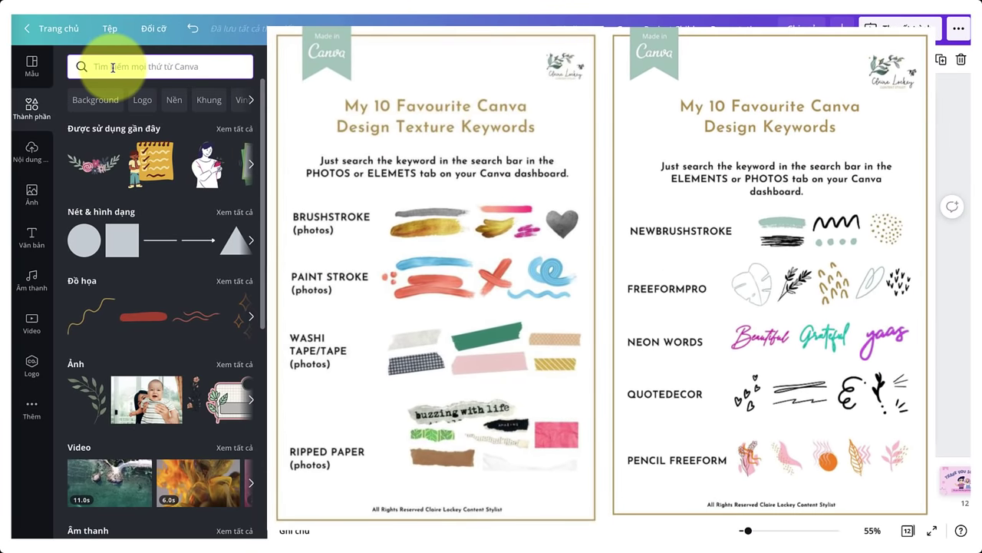
click(113, 67)
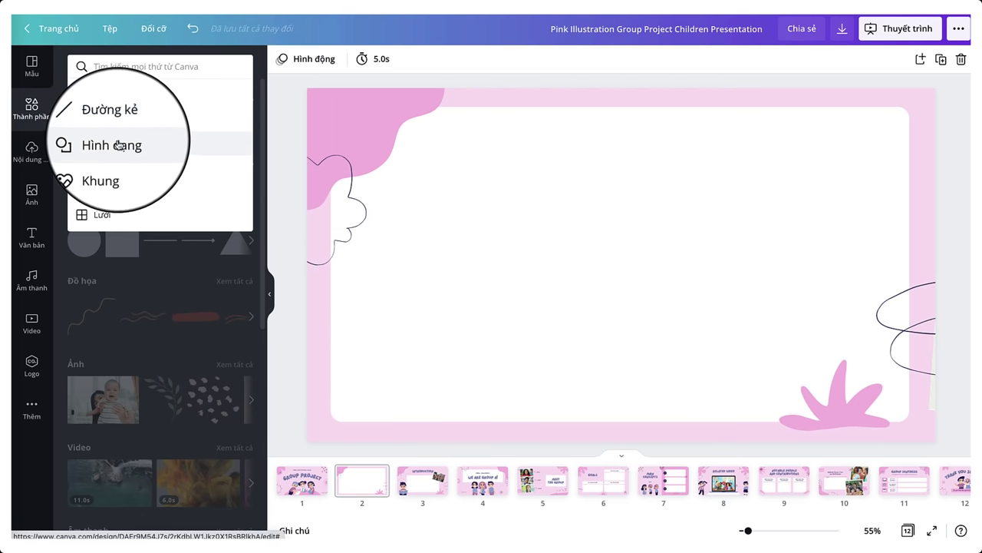
Step: Place a cloud-shaped Khung frame on the slide's right and fill it with the group photo
click(111, 167)
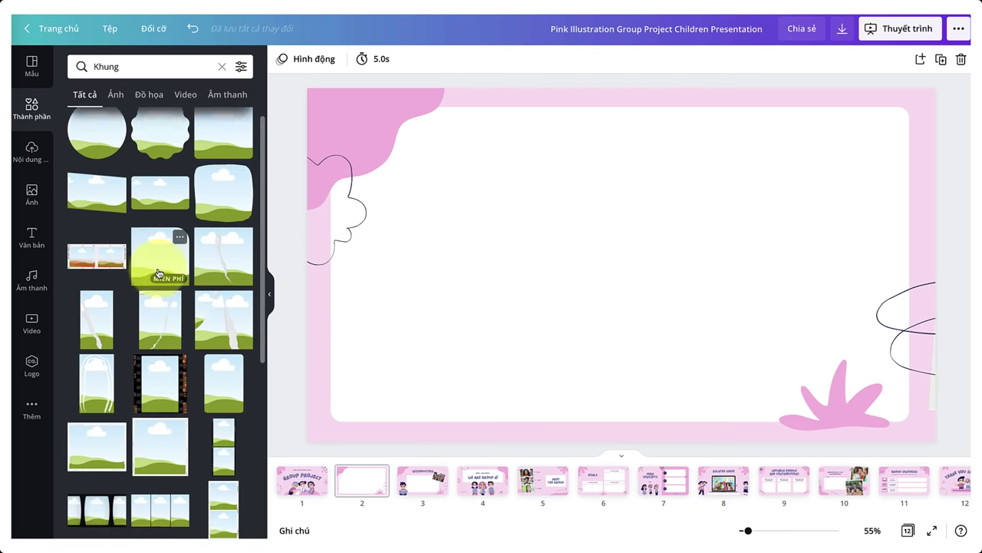
scroll(159, 307, down, 8)
scroll(163, 318, down, 3)
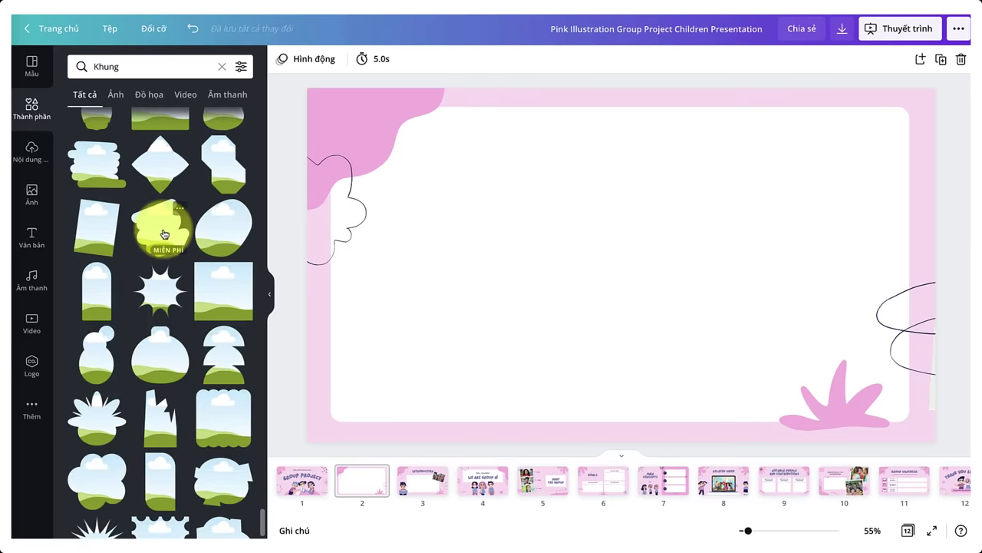
drag(159, 226, 653, 187)
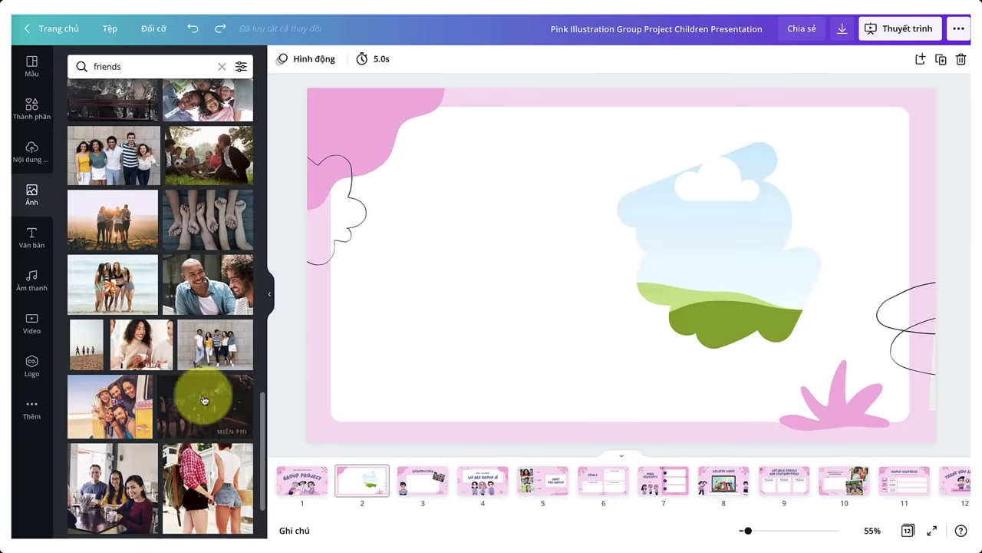
scroll(202, 376, down, 5)
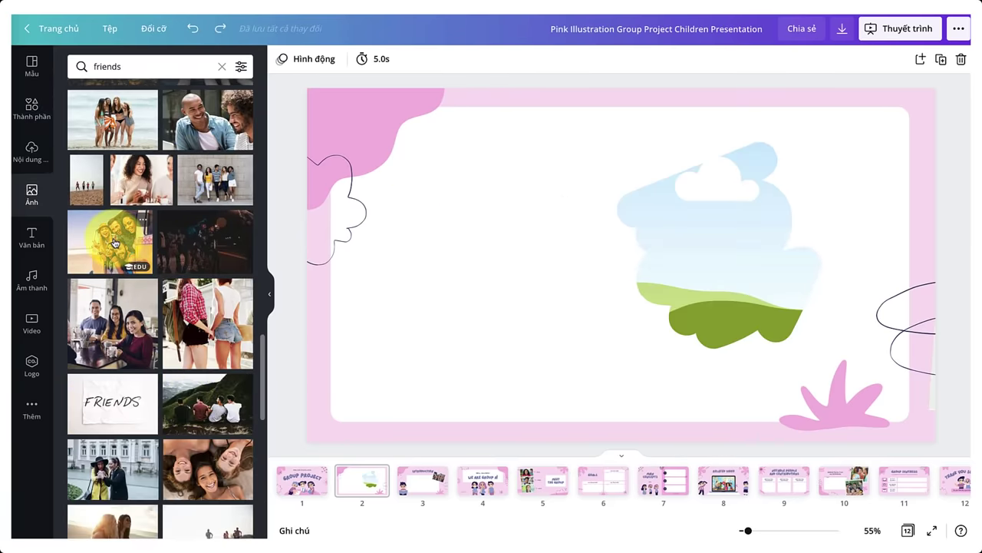
drag(113, 244, 704, 228)
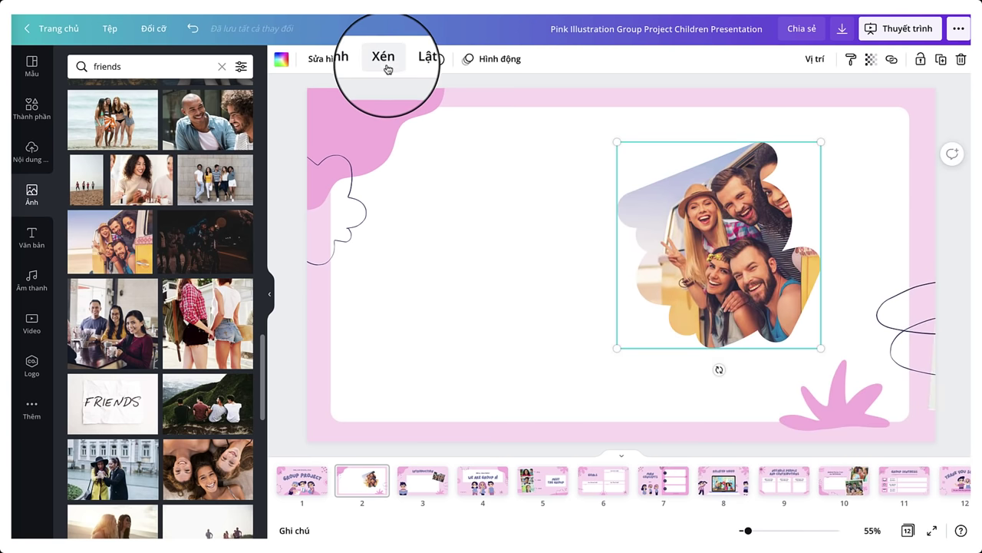
click(384, 59)
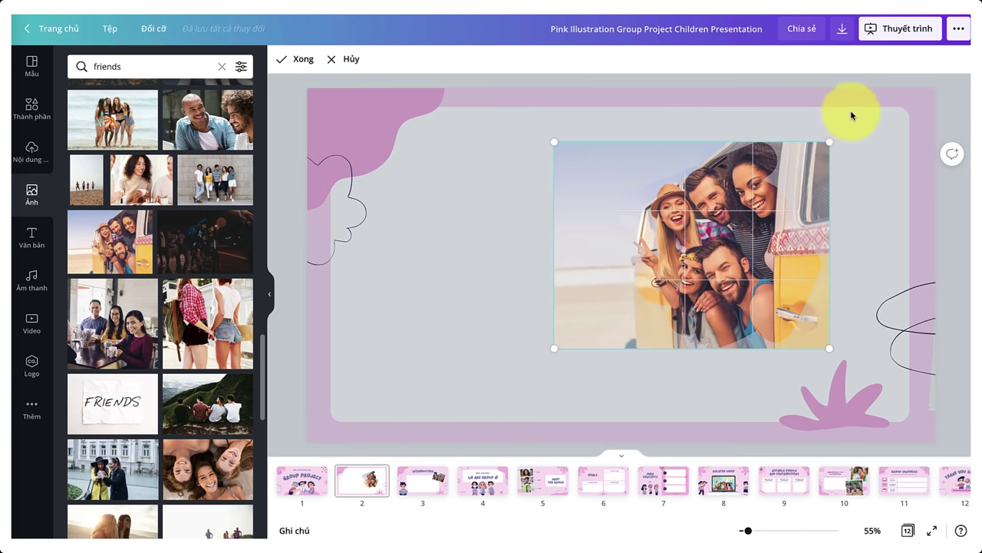
key(Escape)
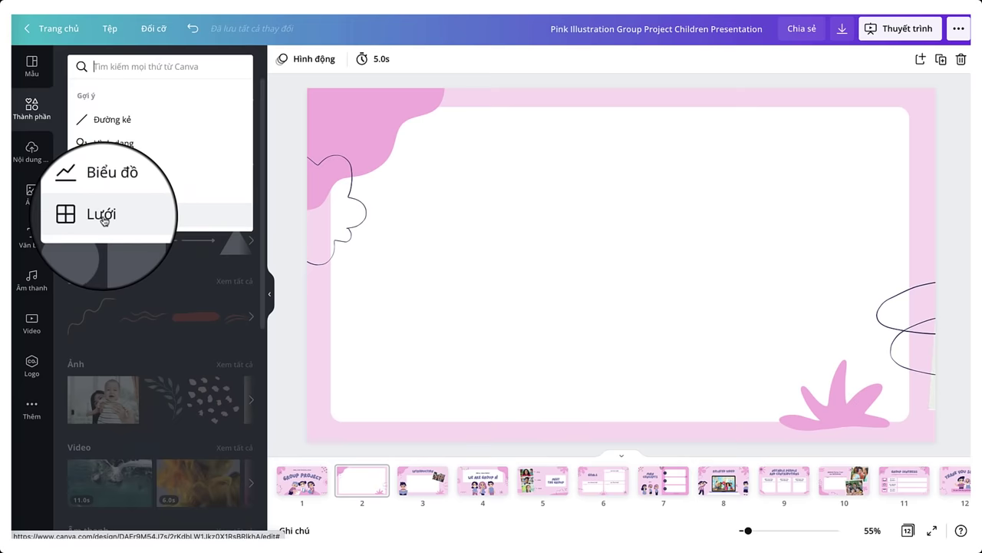
Step: Add a three-cell Lưới grid and drag friends photos into its cells
click(105, 217)
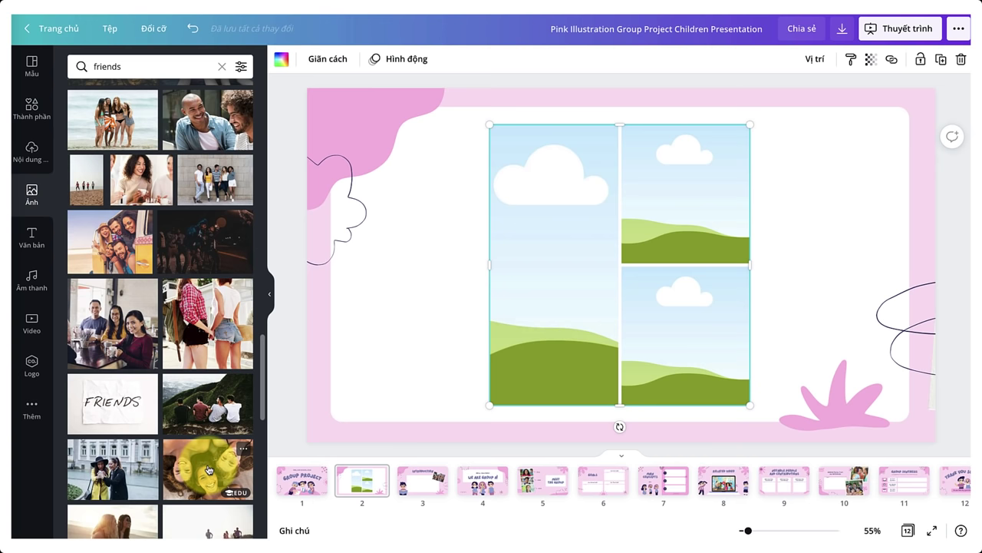
drag(207, 469, 662, 153)
scroll(161, 346, down, 1)
drag(112, 369, 721, 338)
scroll(161, 345, down, 3)
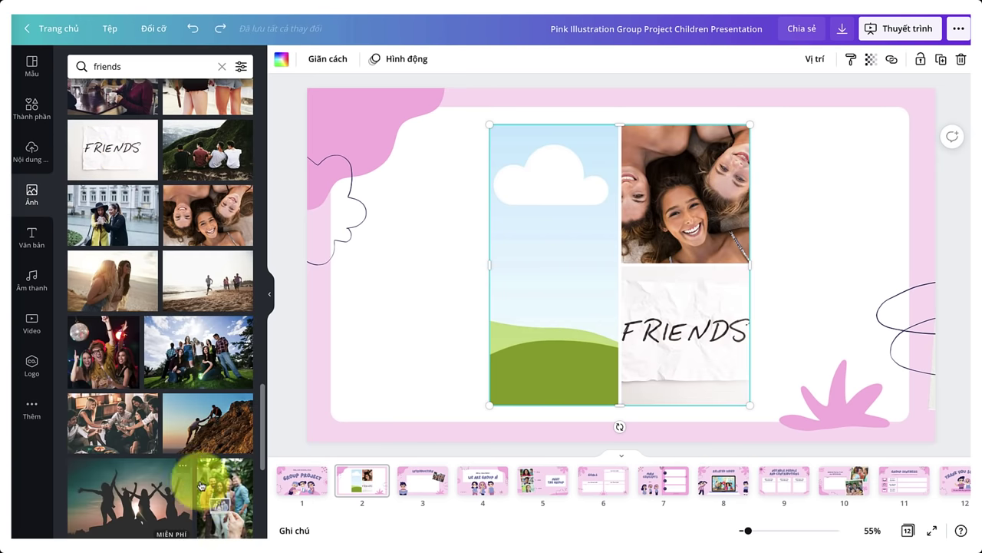
drag(201, 485, 583, 304)
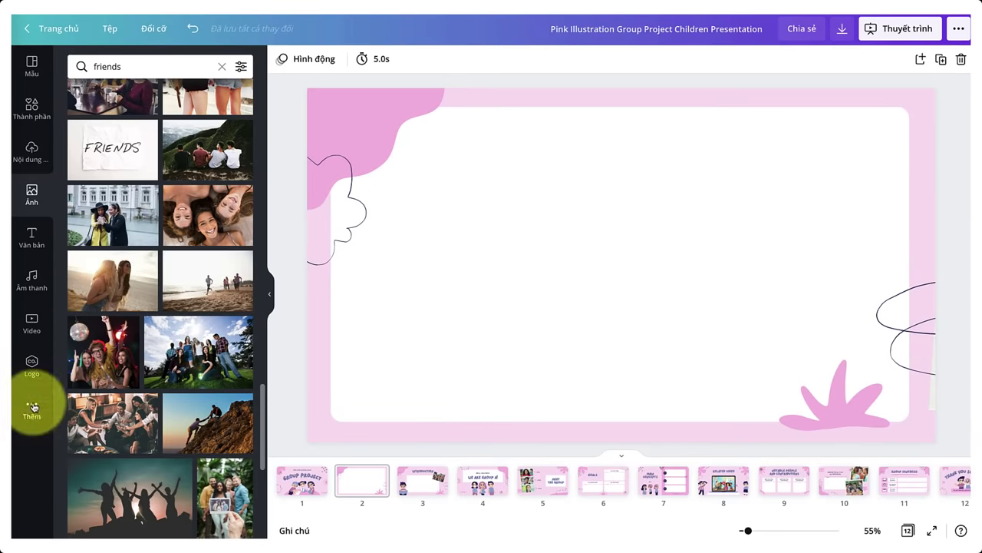
Step: Undo back to a slide without the Colosseum map embed
click(33, 407)
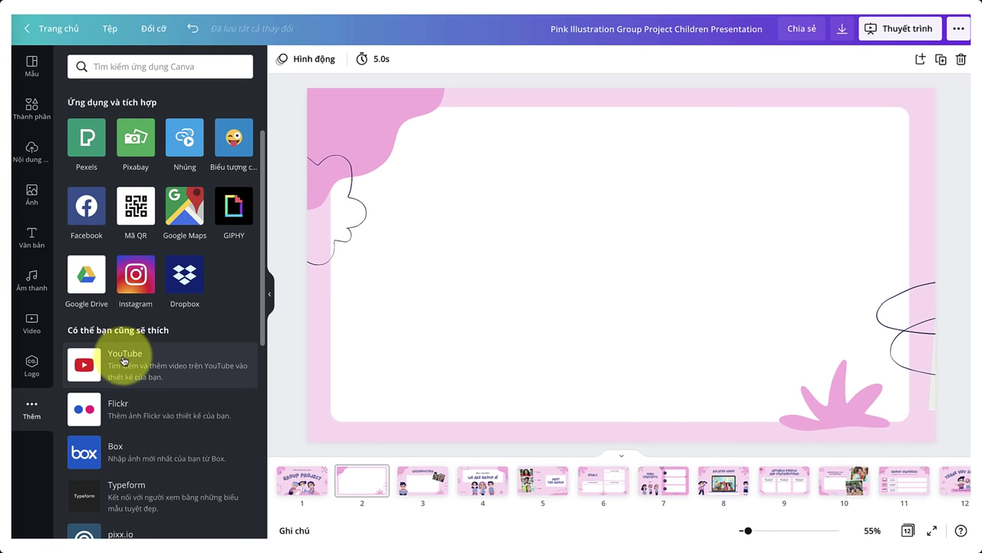
key(ctrl+z)
scroll(154, 291, up, 1)
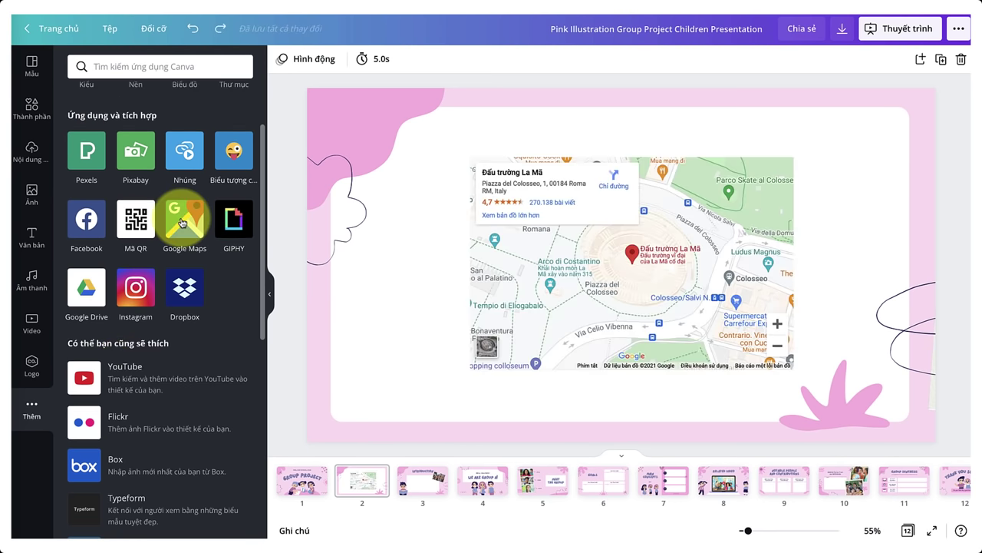
key(ctrl+z)
scroll(137, 206, down, 1)
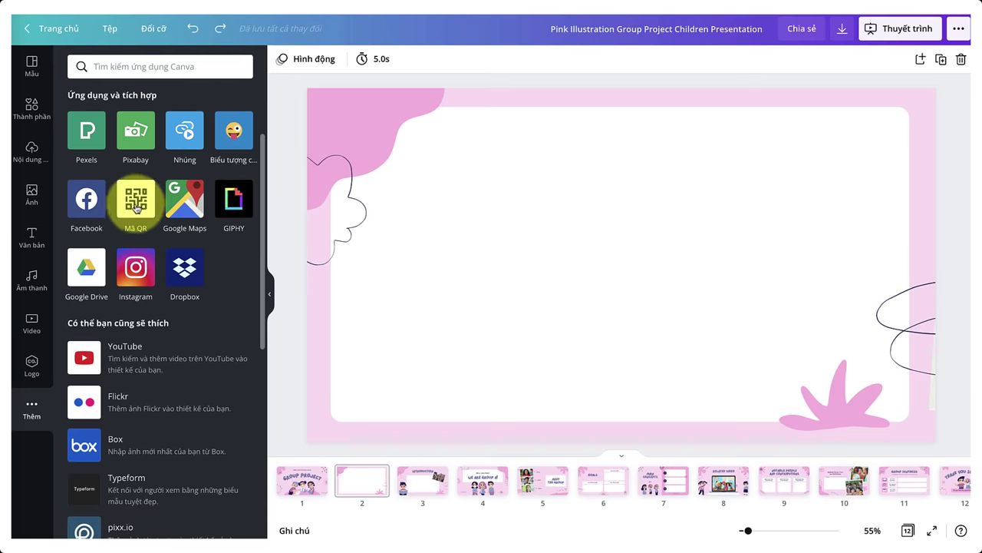
Step: Generate a QR code from the pasted YouTube link and shrink it into the top-right corner
click(135, 205)
click(92, 150)
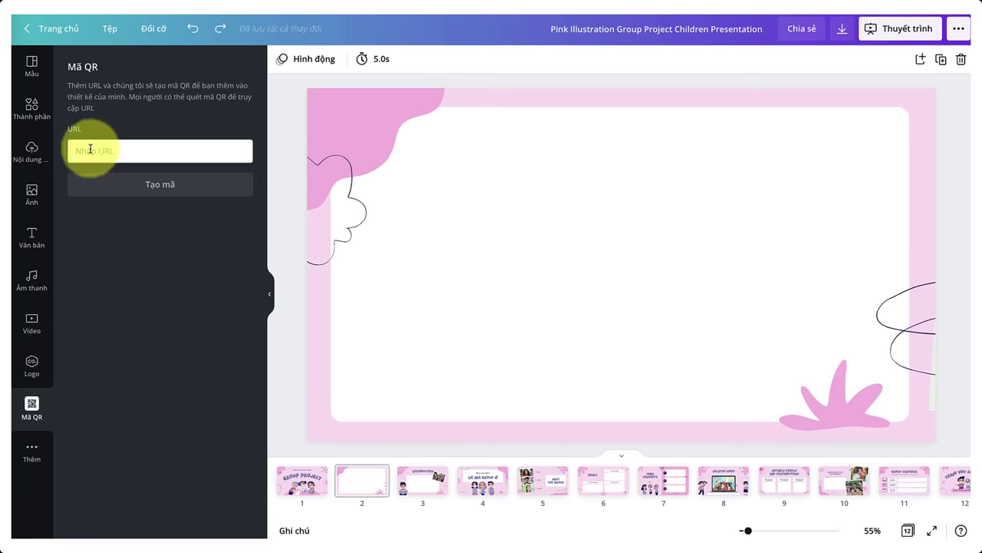
text(http://youtube.com/thaongan)
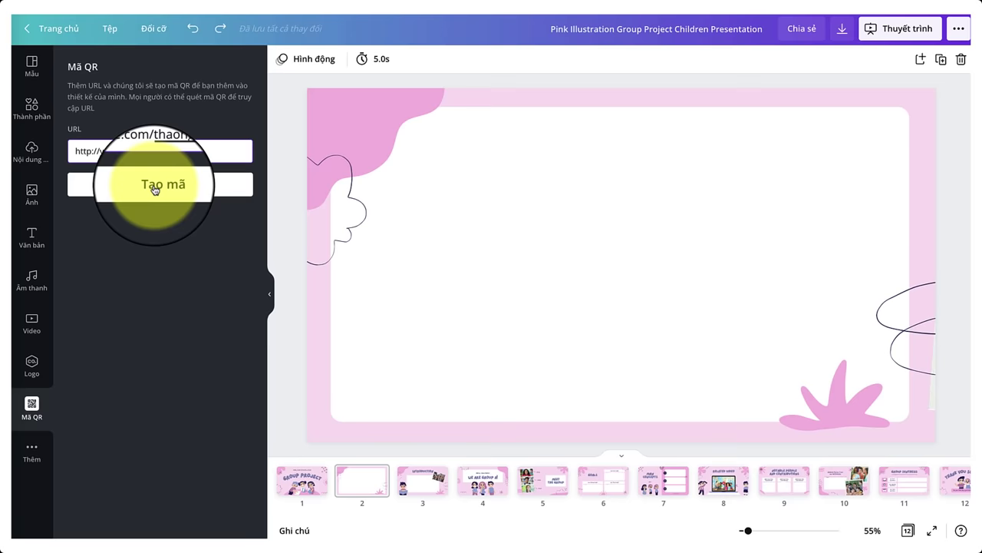
click(154, 185)
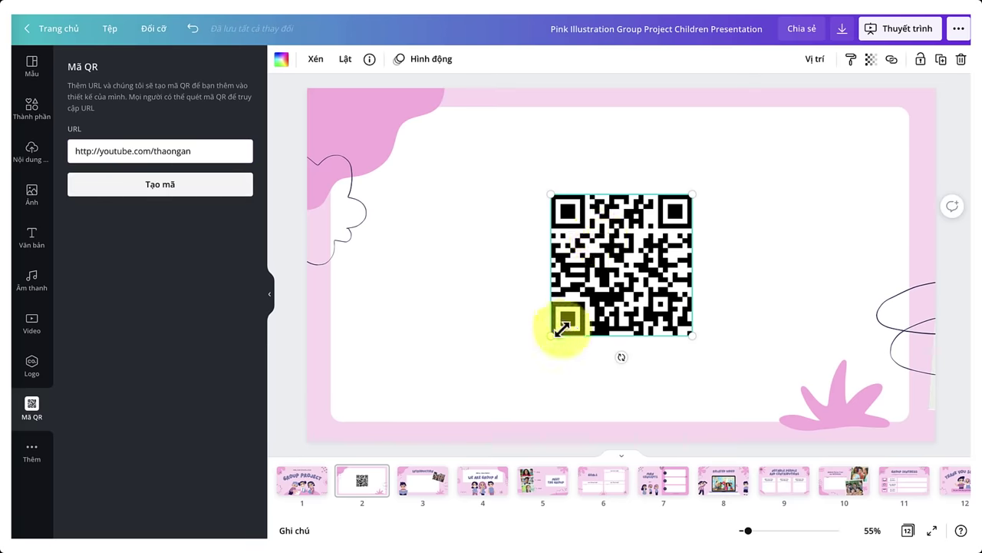
drag(550, 330, 863, 178)
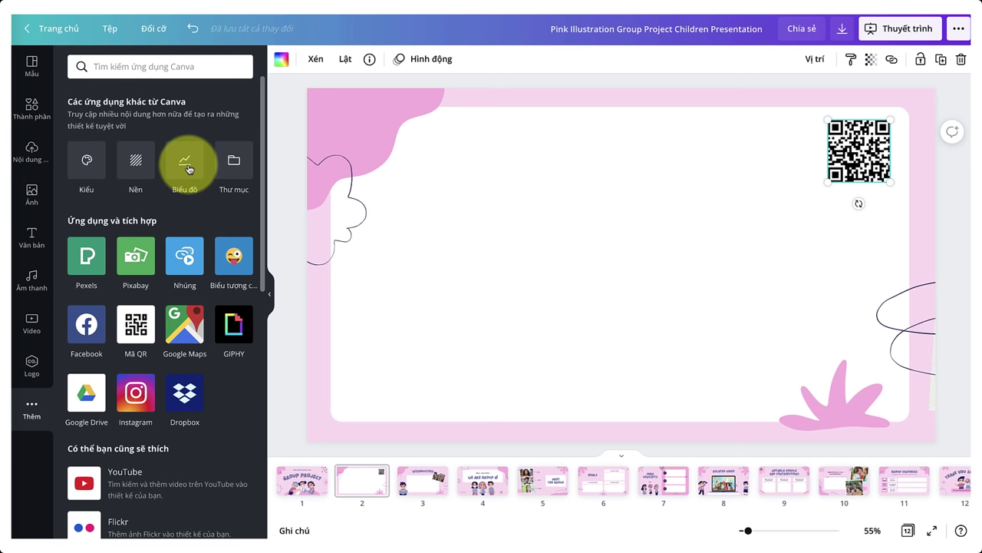
Step: Insert a pie chart with values Mục 1 30, Mục 2 10, Mục 3 60, Mục 4 40, Mục 5 50
click(186, 163)
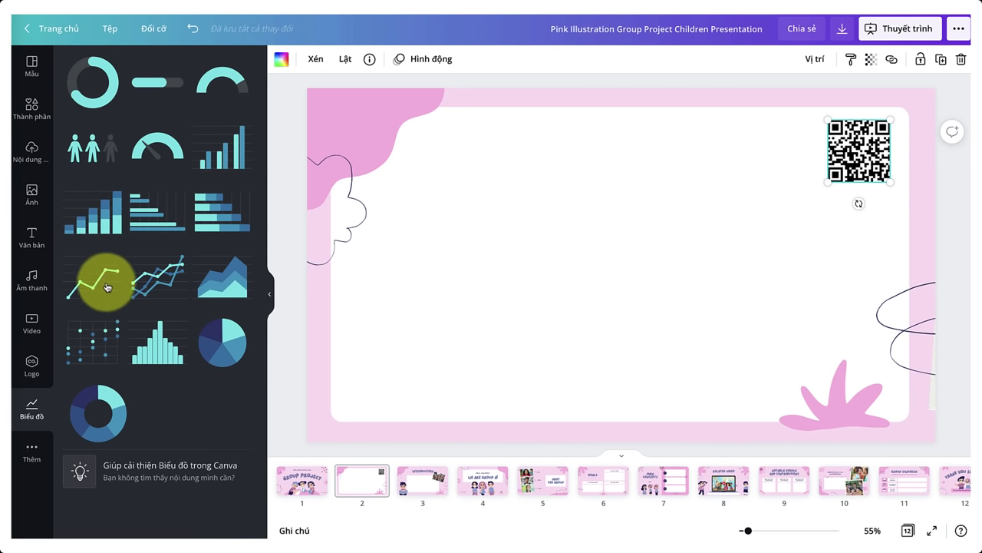
click(217, 340)
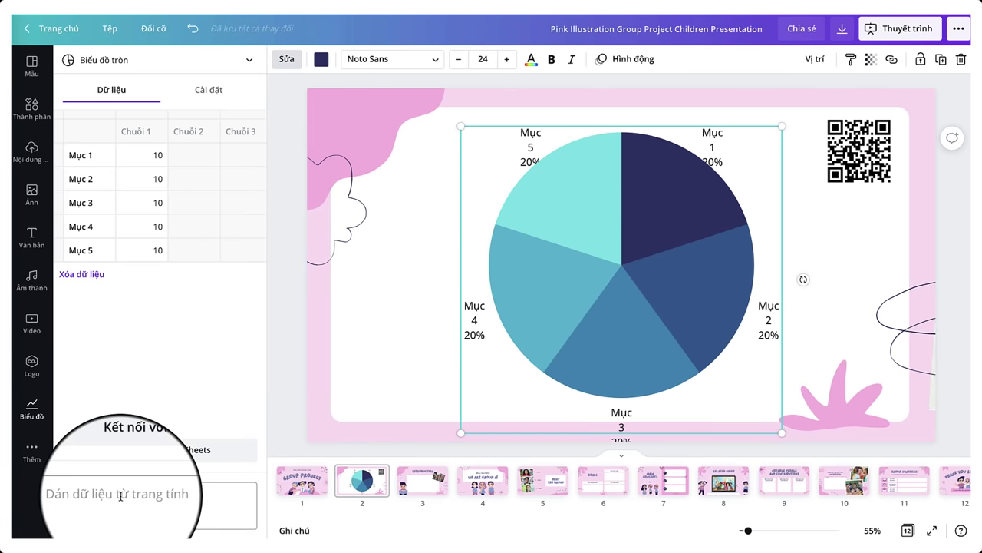
click(158, 155)
text(30)
click(153, 179)
click(154, 203)
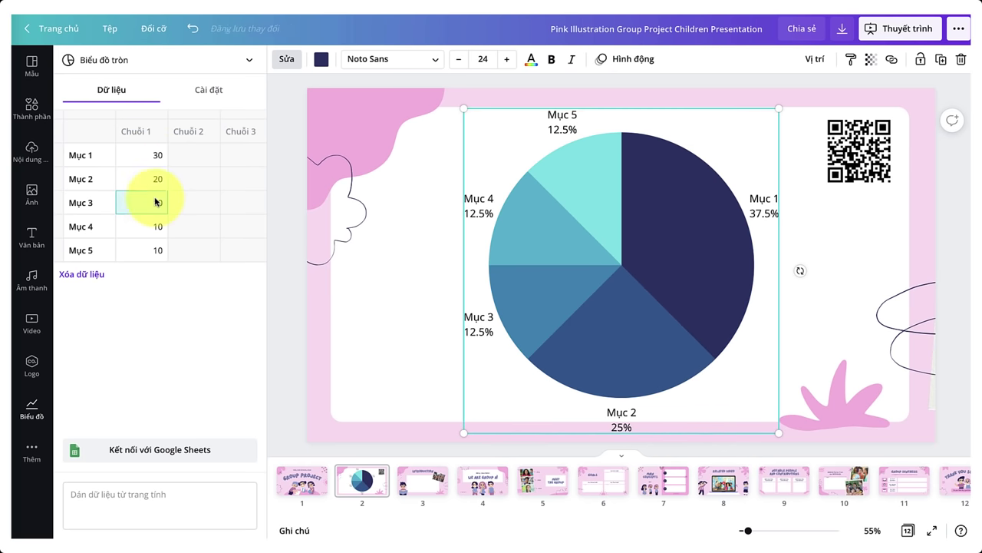
click(156, 224)
text(40)
click(154, 253)
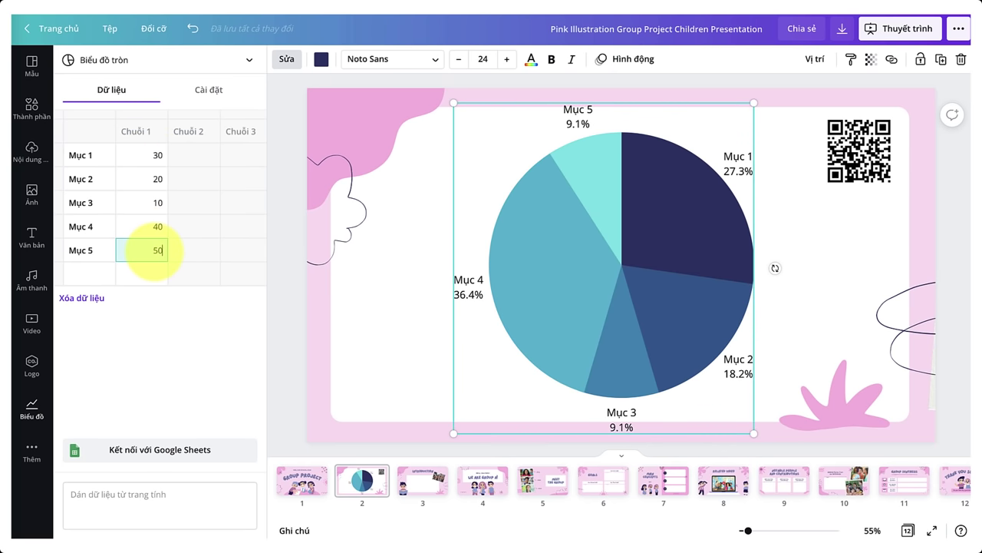
text(50)
click(151, 198)
text(60)
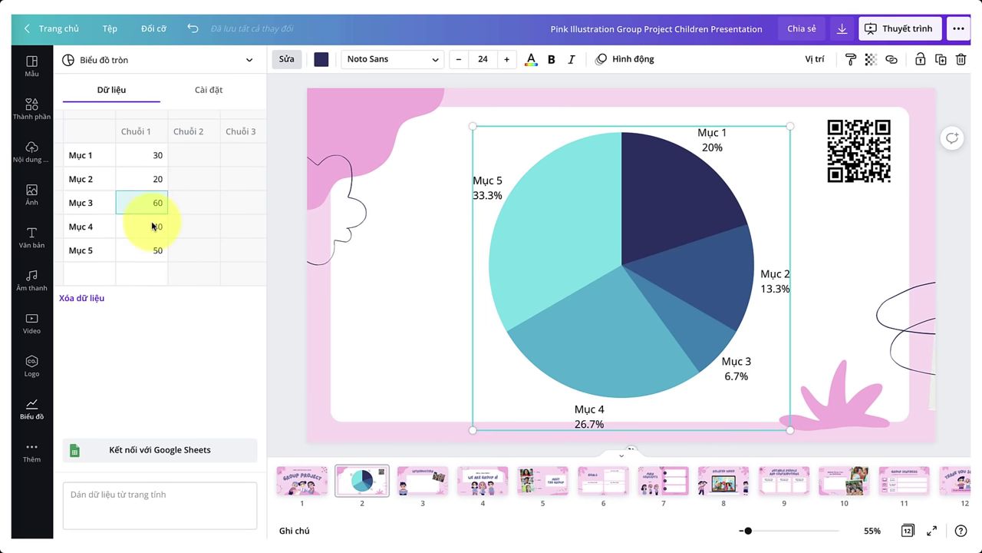
click(142, 226)
click(154, 180)
text(10)
click(142, 226)
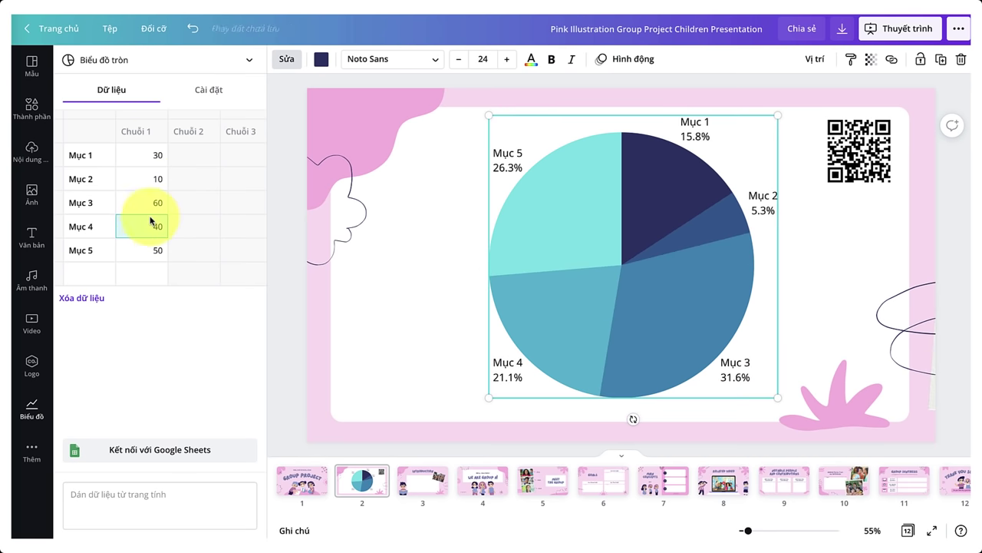
Step: Turn the chart into a drop pictogram of 60 icons with about 34 filled red
click(138, 60)
scroll(135, 123, up, 1)
scroll(135, 121, up, 3)
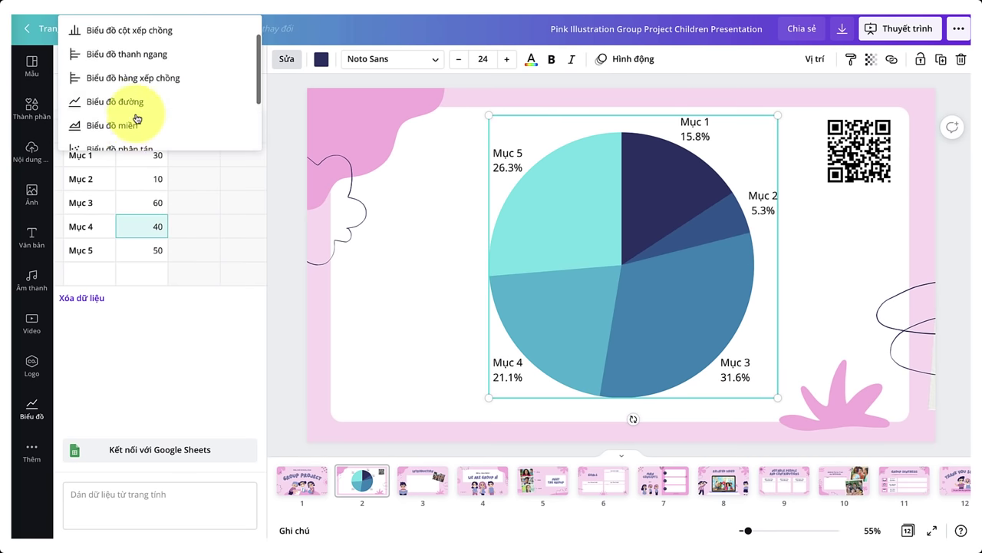
click(102, 145)
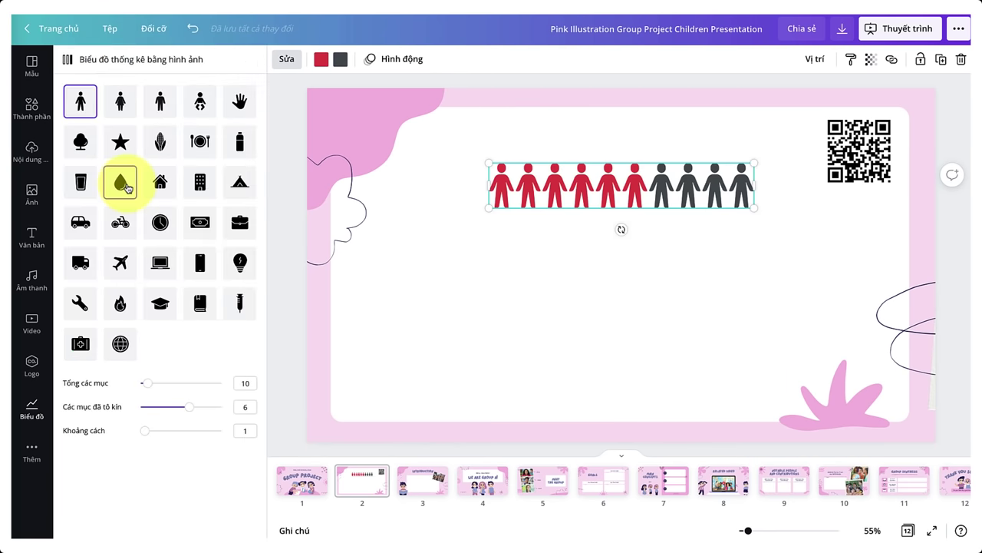
click(120, 183)
drag(148, 382, 192, 382)
drag(150, 407, 176, 408)
drag(176, 408, 177, 409)
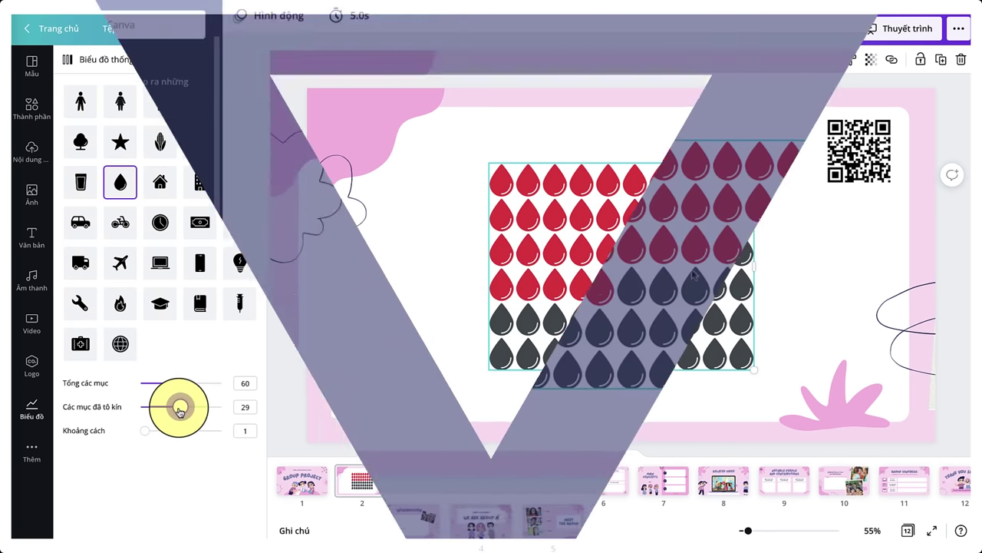
click(747, 530)
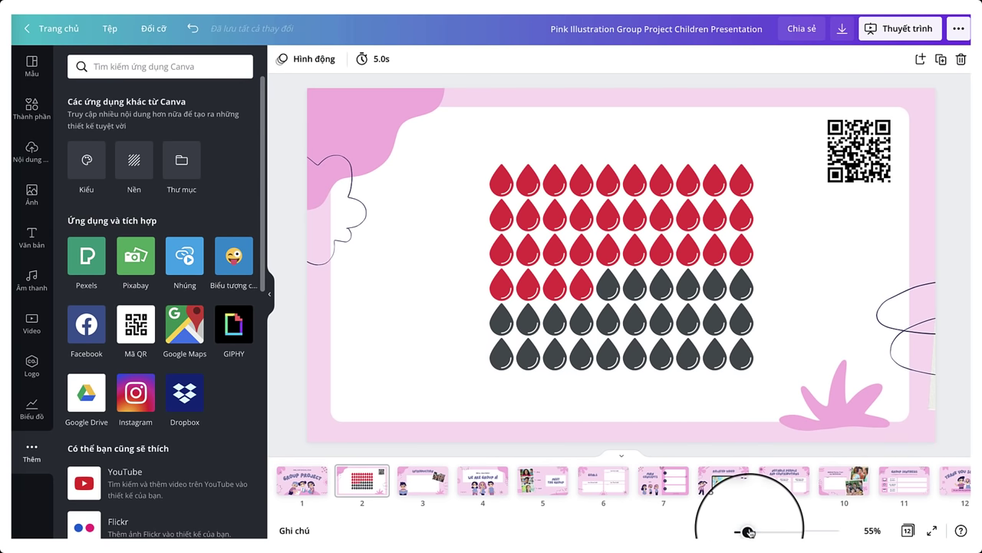
drag(749, 531, 747, 531)
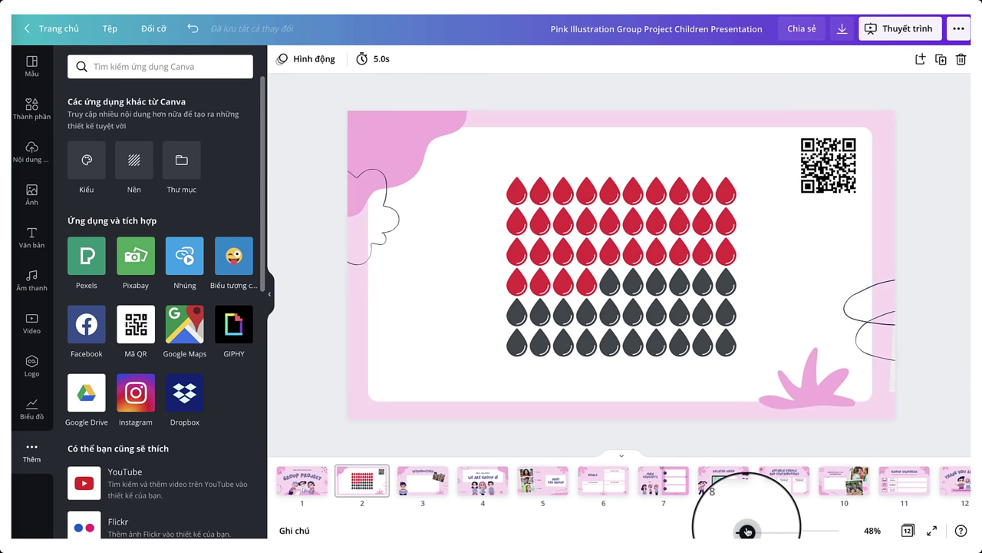
Step: Check the share link's access, then download all 10 pages as a standard PDF
click(110, 30)
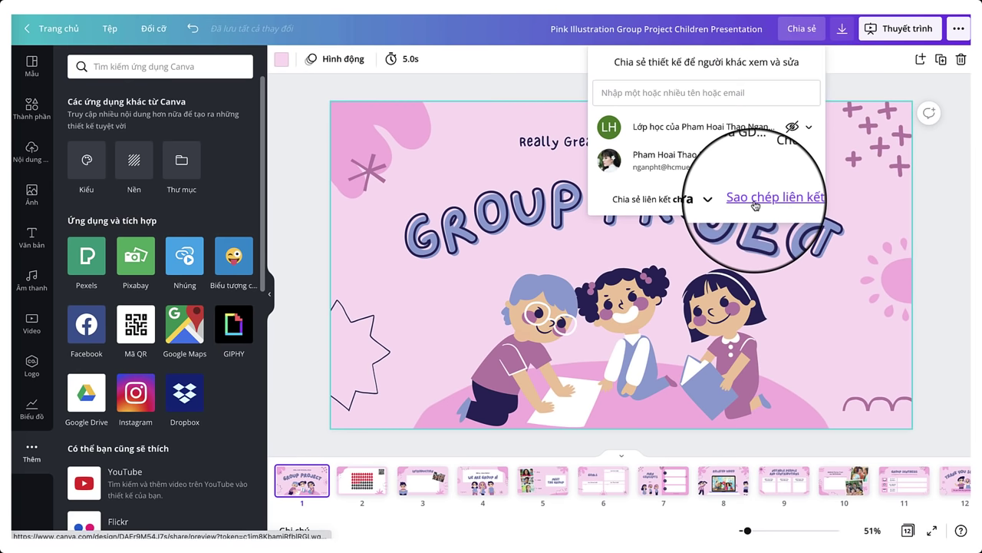
click(706, 199)
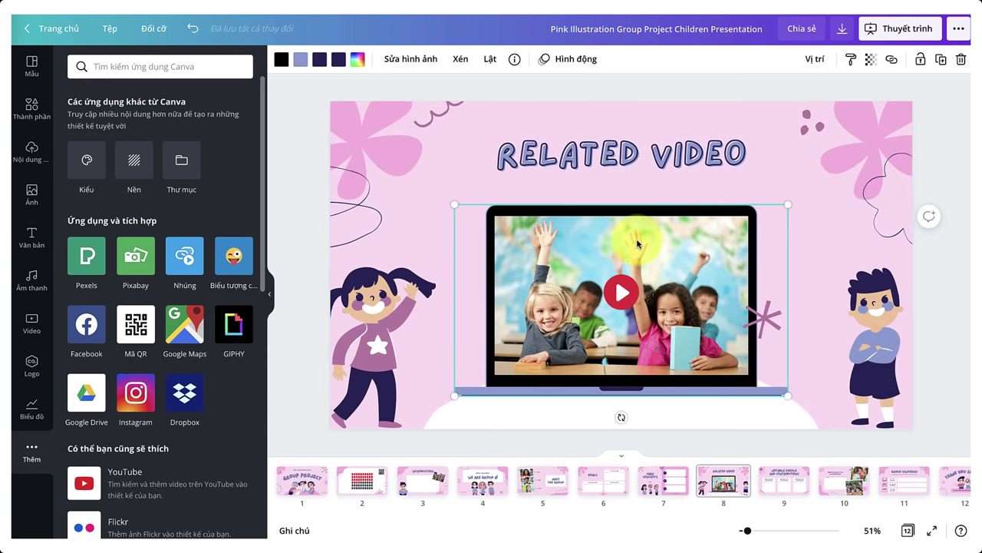
click(842, 28)
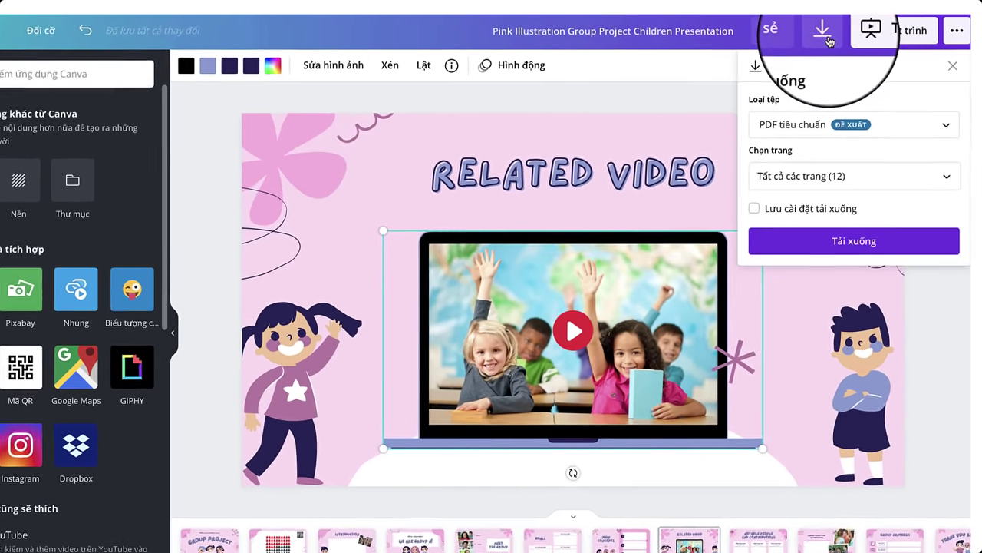
click(810, 124)
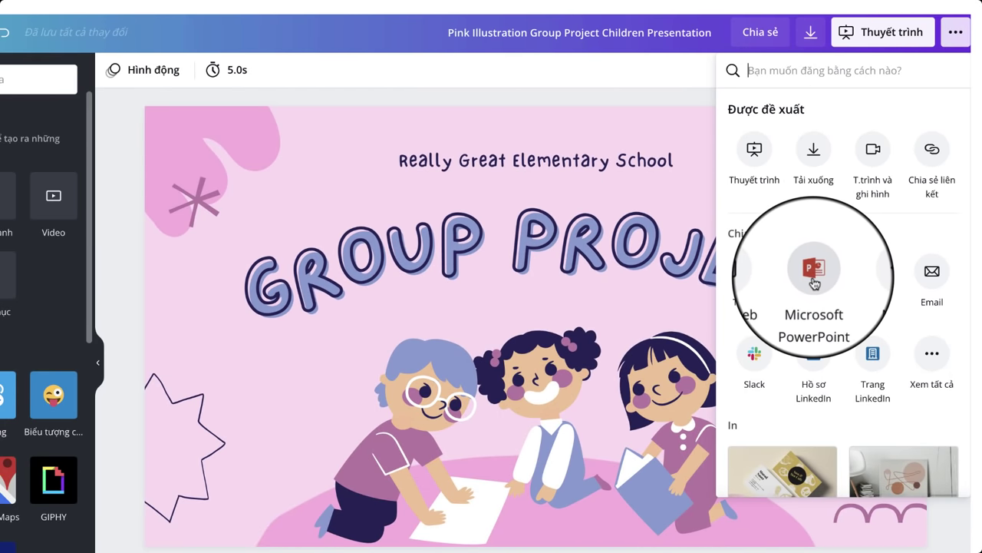
click(814, 276)
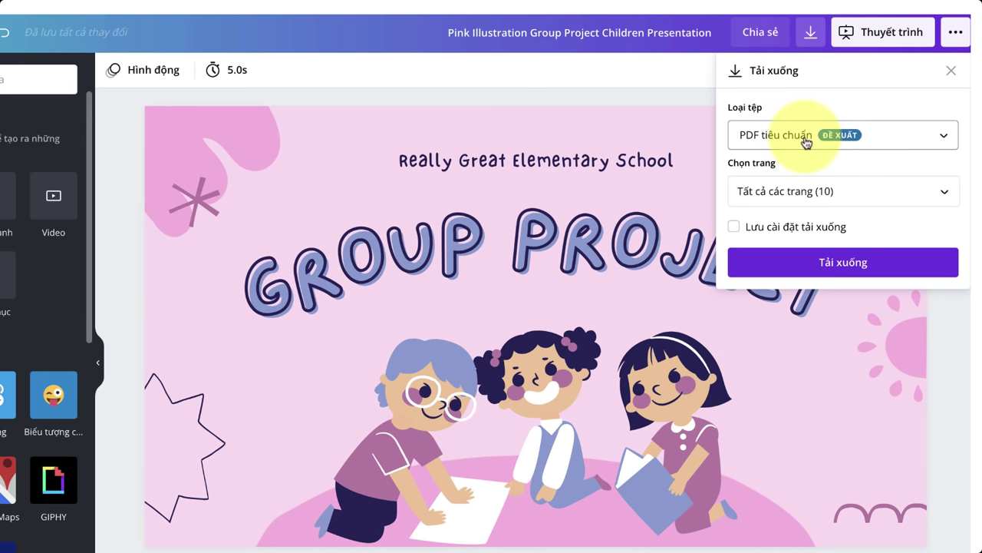
click(806, 143)
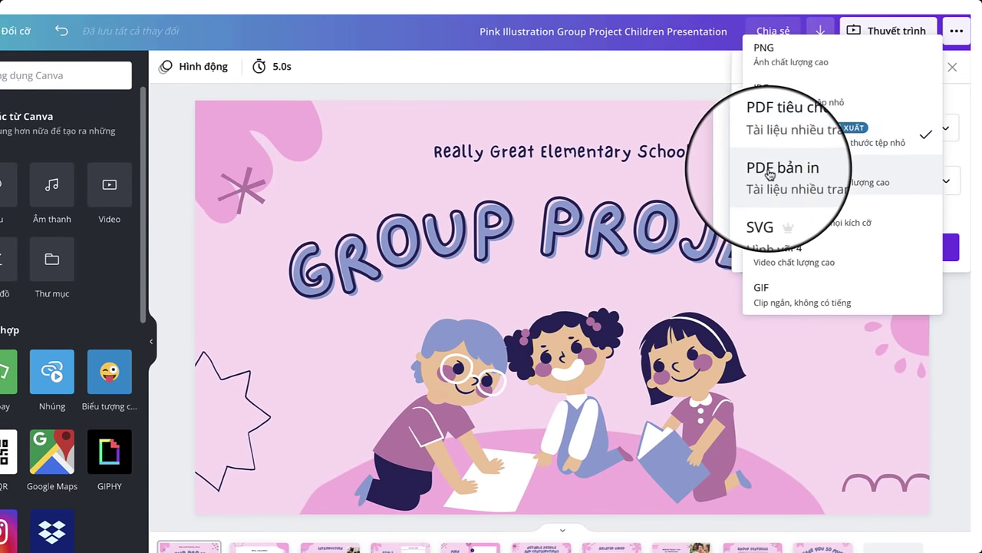
click(783, 115)
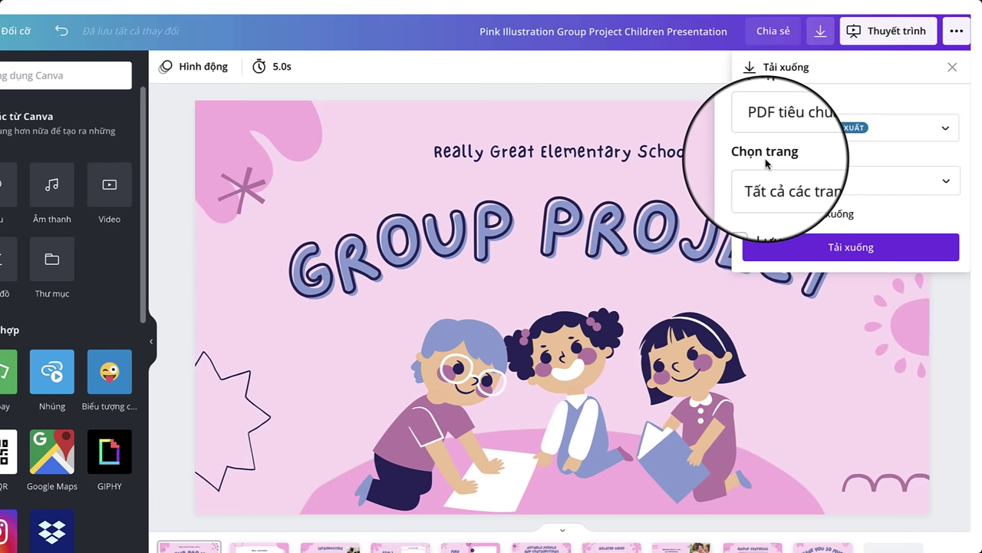
click(839, 245)
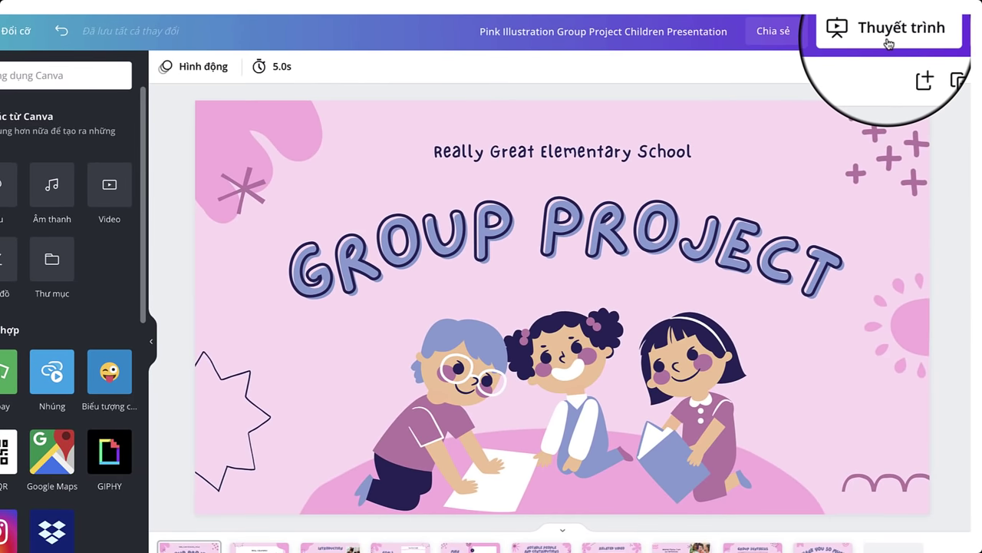
click(888, 43)
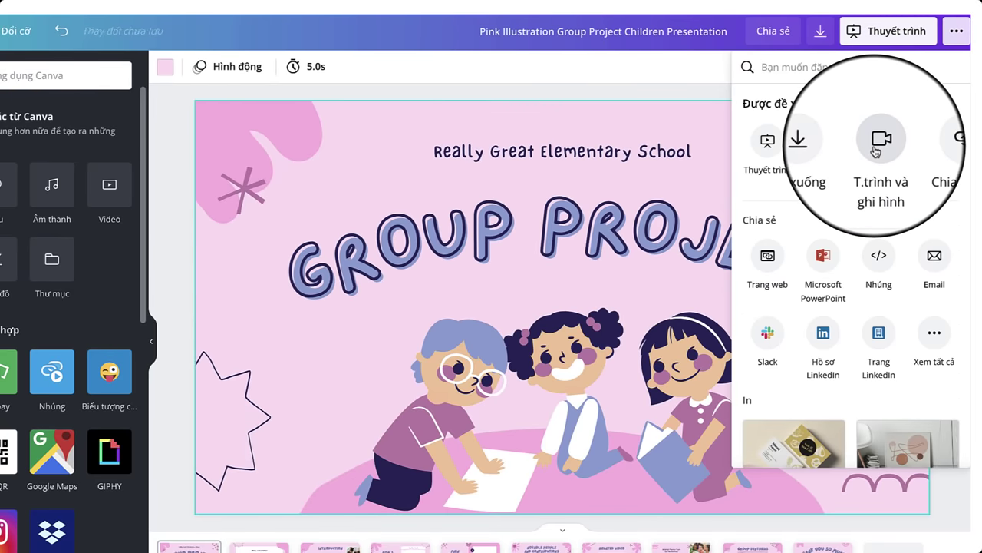
Step: Record a walkthrough of the opening slides and save it as Project Children Presentation.mp4
click(876, 146)
click(858, 317)
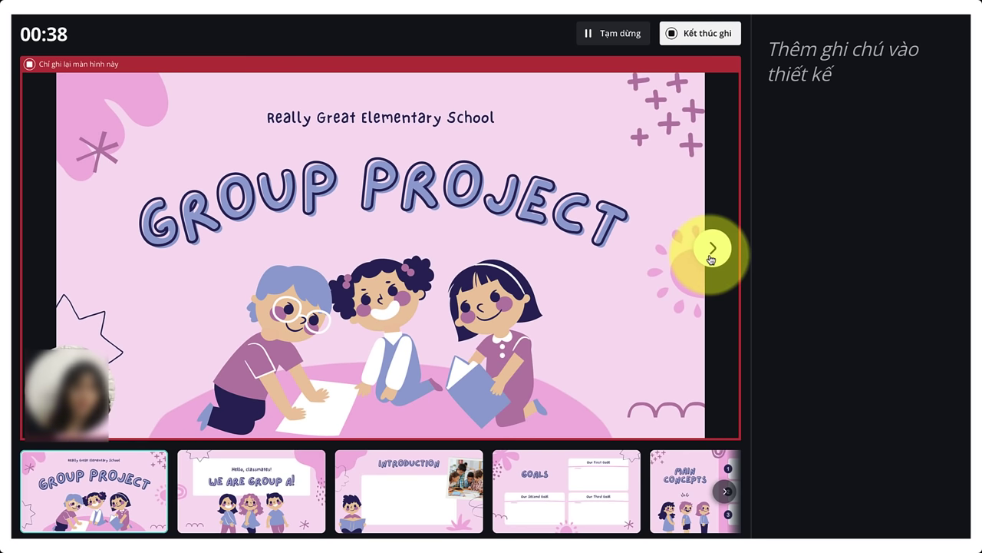
click(712, 249)
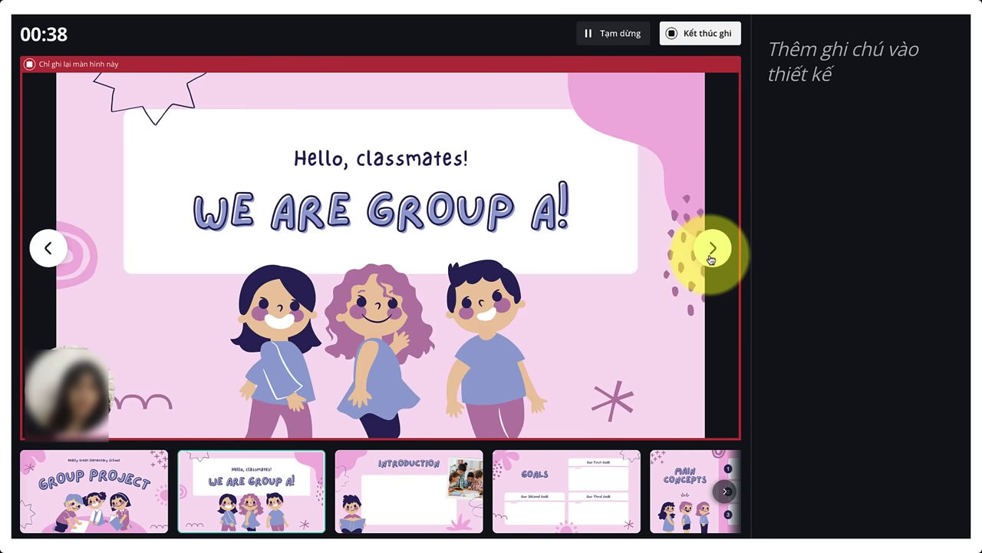
click(713, 249)
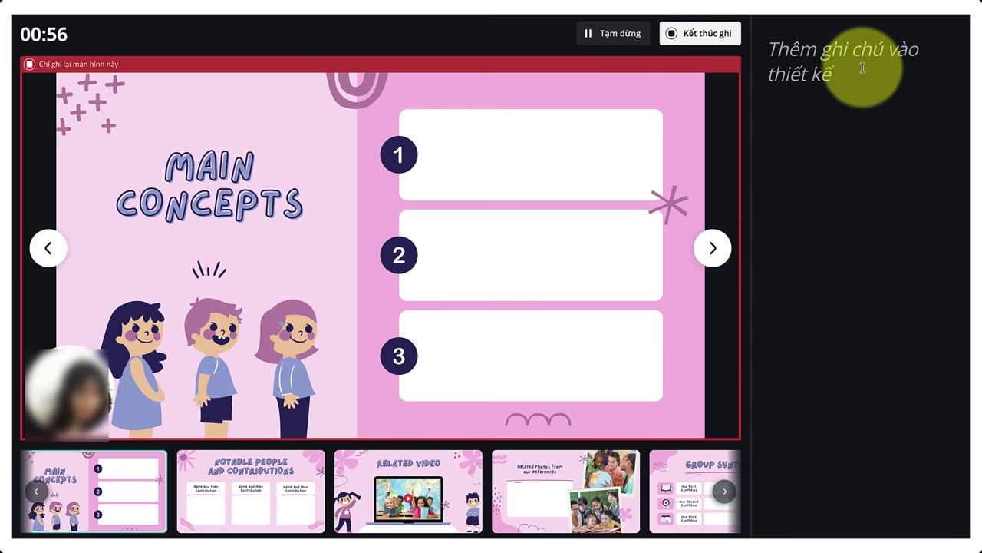
click(648, 35)
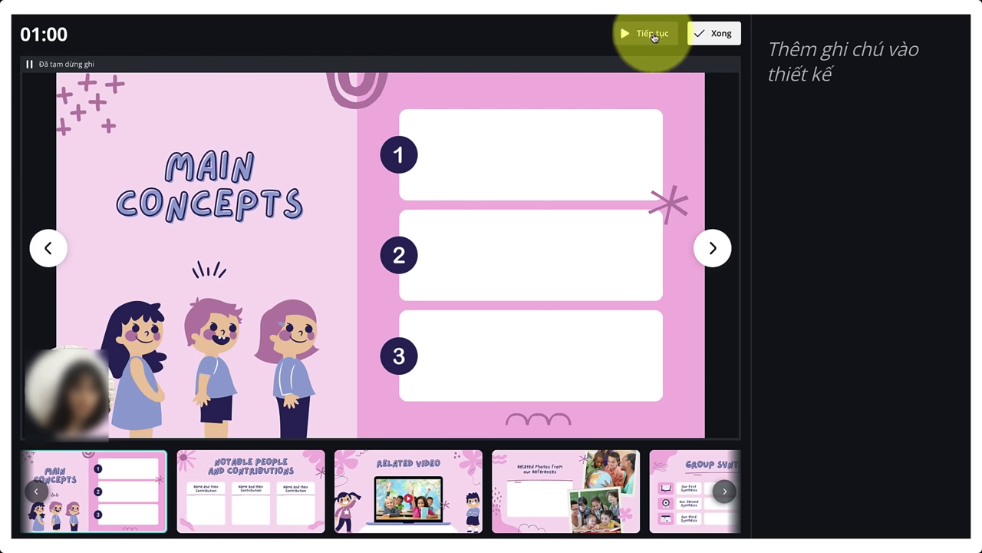
click(714, 35)
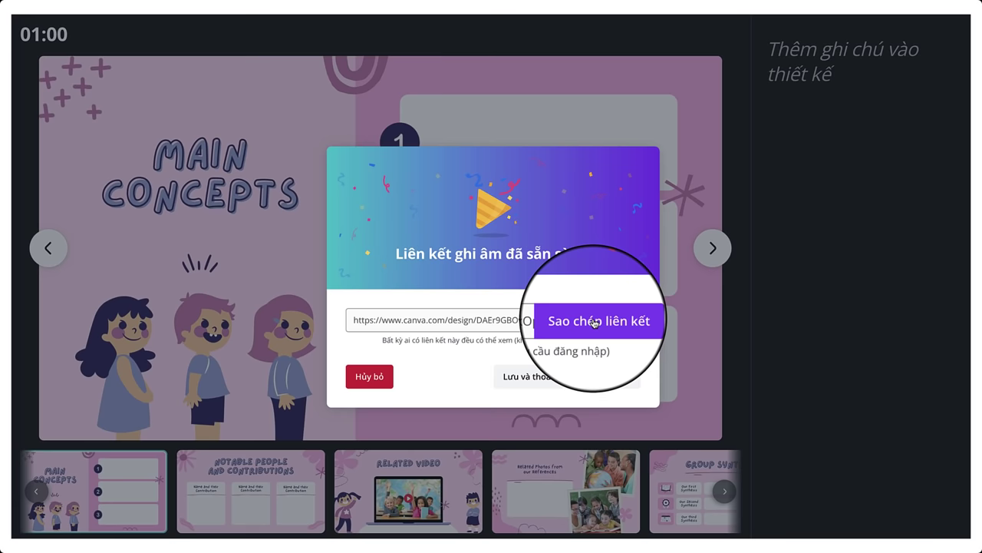
click(596, 382)
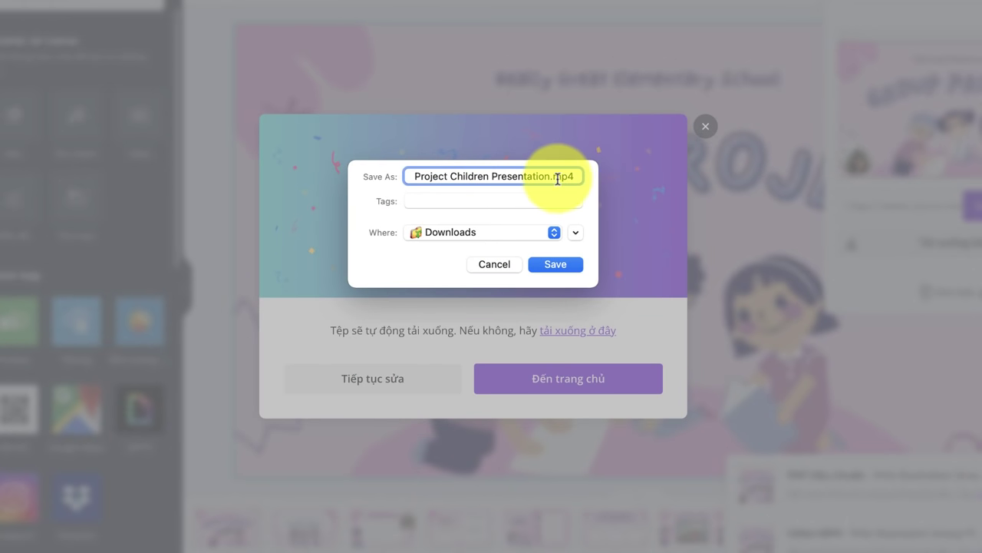
click(556, 264)
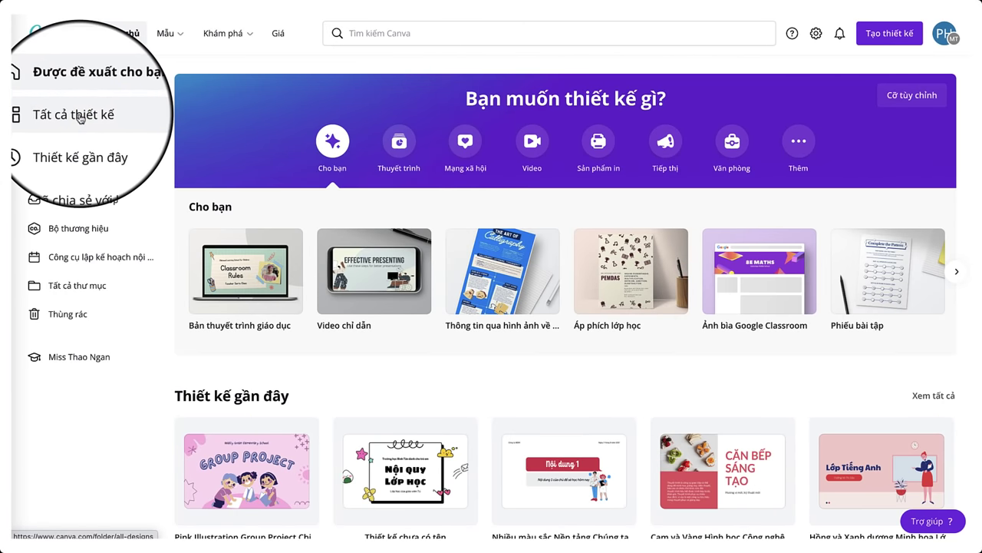
Step: Open Tất cả thiết kế to see every design, with Group Project listed first
click(82, 118)
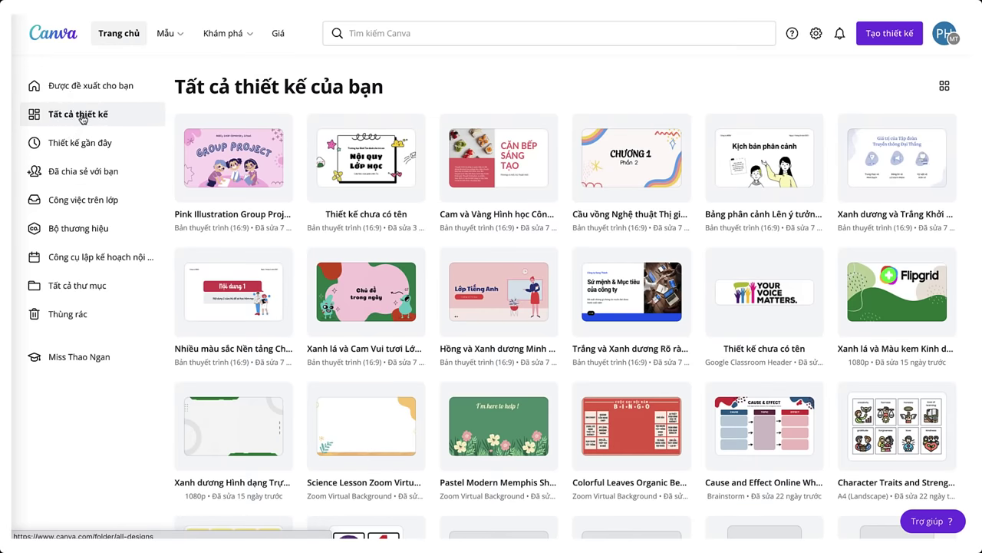